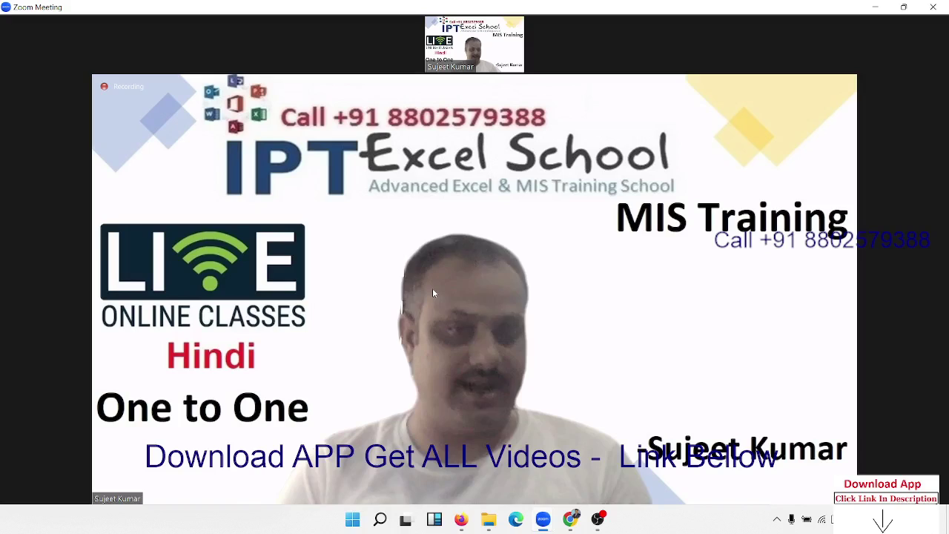
Share the entire Screen 1 with the Zoom meeting participants
mouse_move(441, 283)
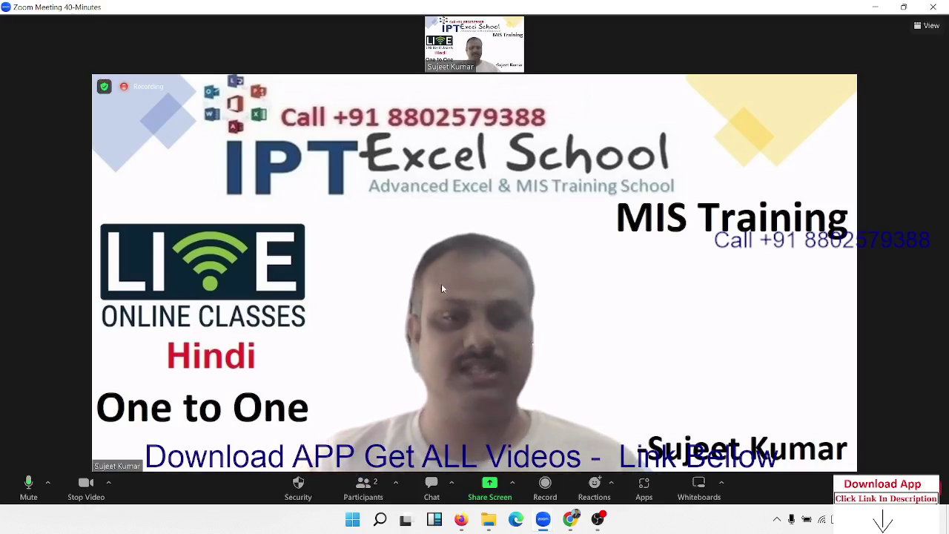
left_click(489, 485)
left_click(756, 428)
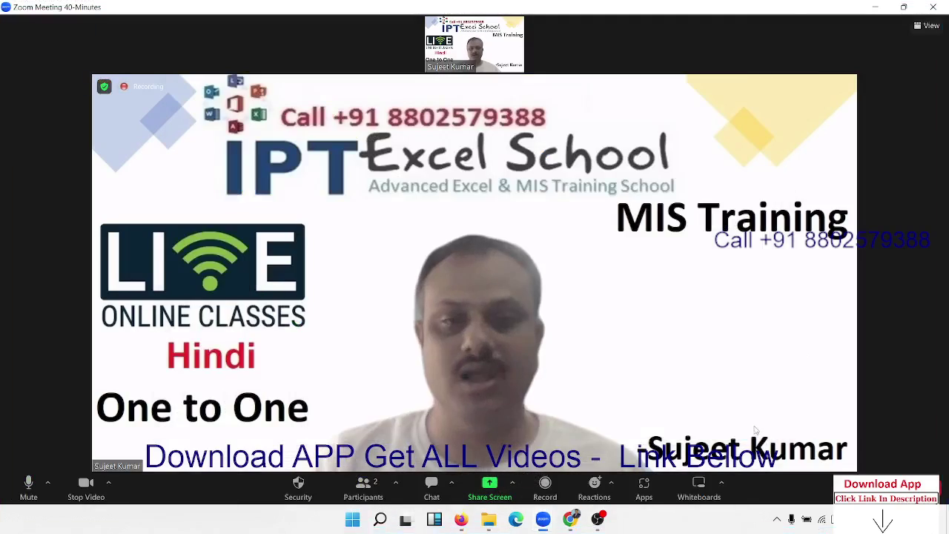
Open File Explorer showing the contents of Local Disk (E:)
key("super")
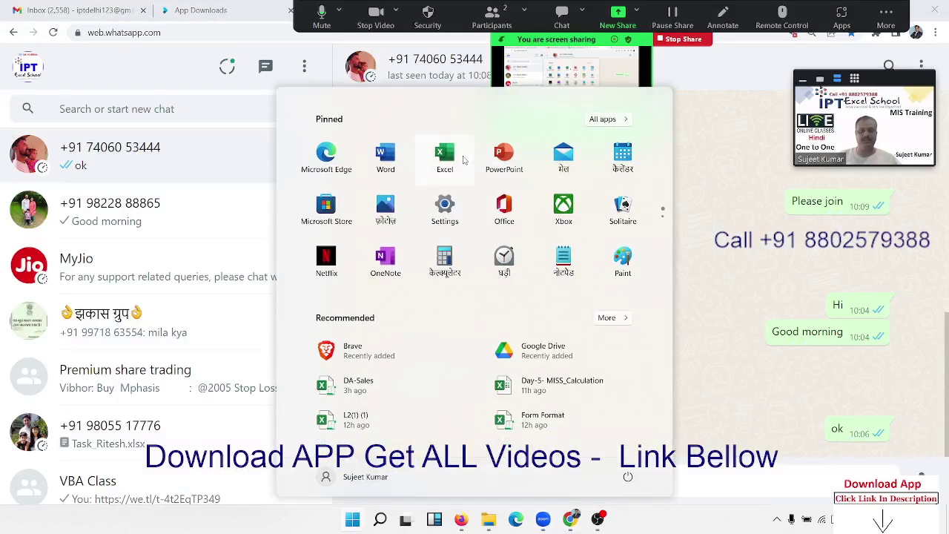
key("Escape")
left_click(488, 519)
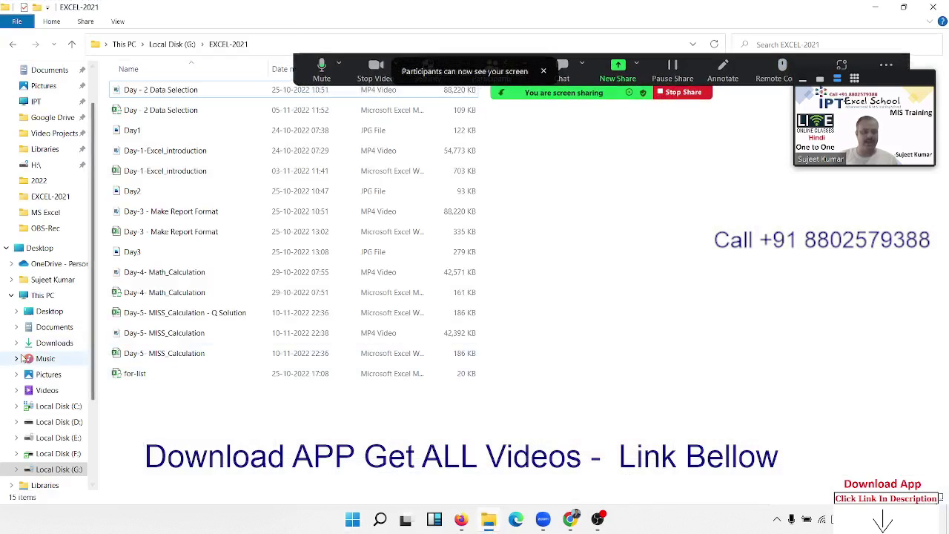
left_click(54, 438)
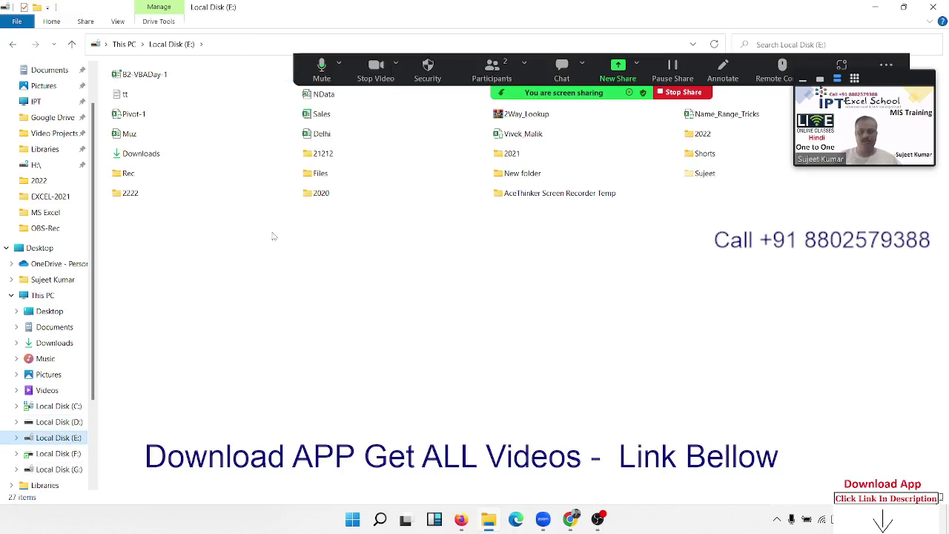
Create a new folder named DT on the E: drive and open it
right_click(201, 233)
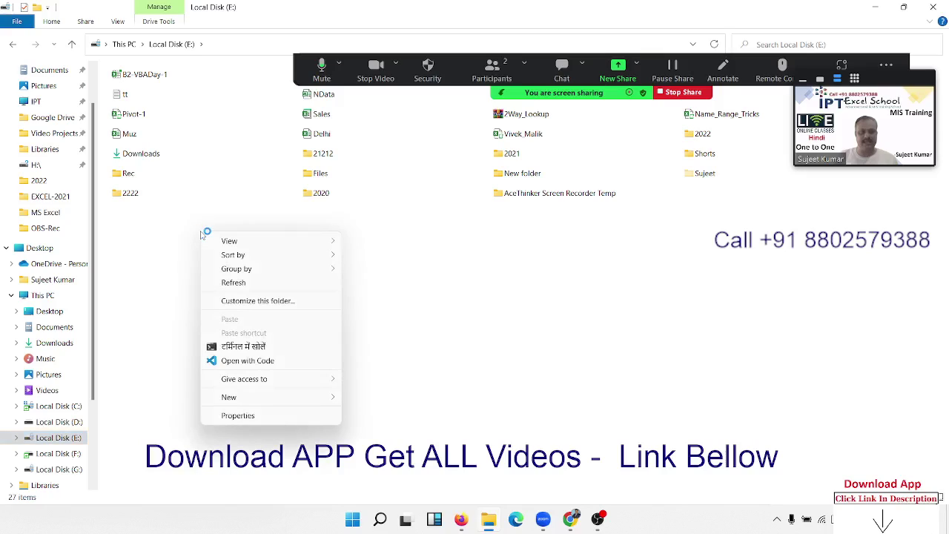
mouse_move(332, 397)
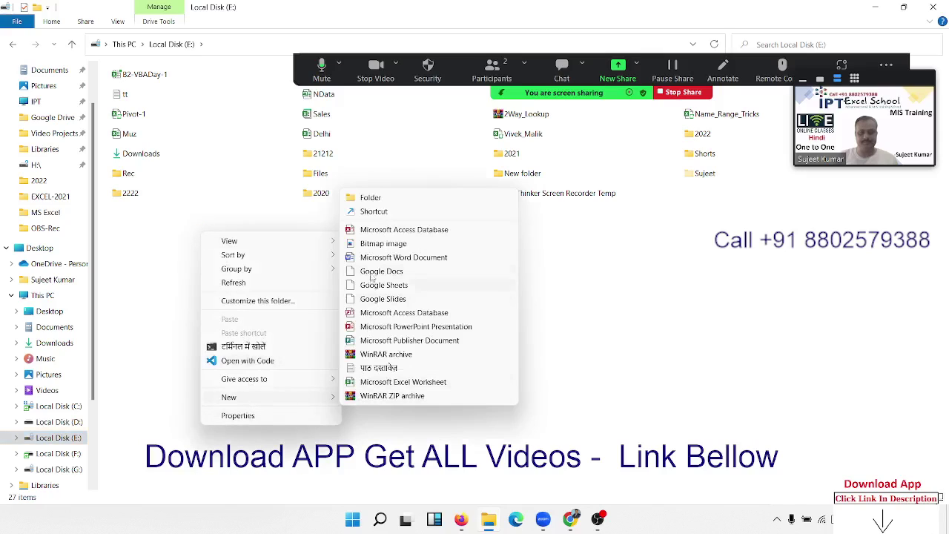
left_click(377, 202)
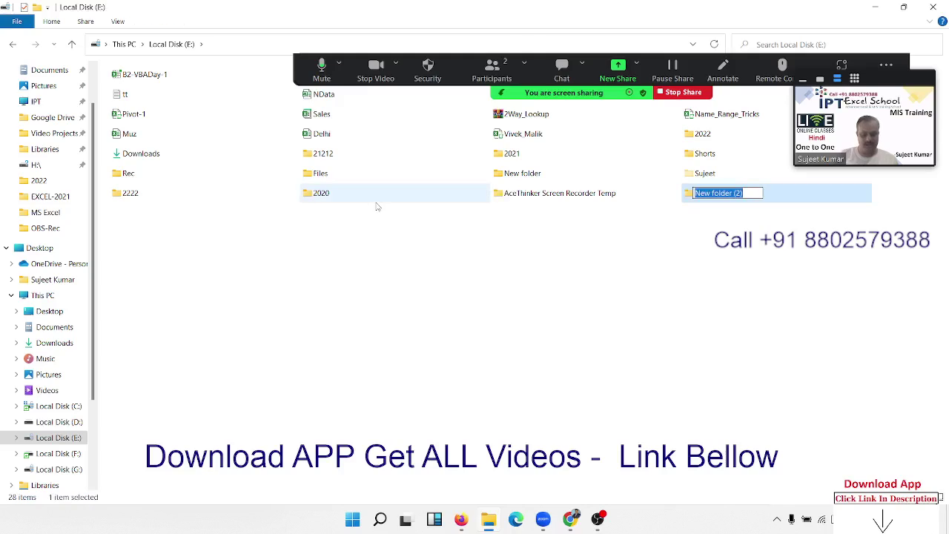
type("DT")
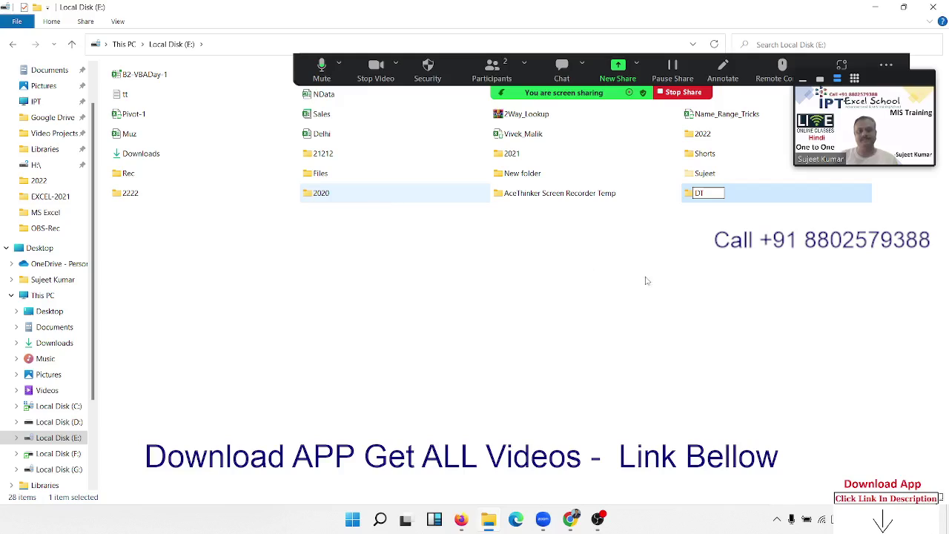
left_click(223, 125)
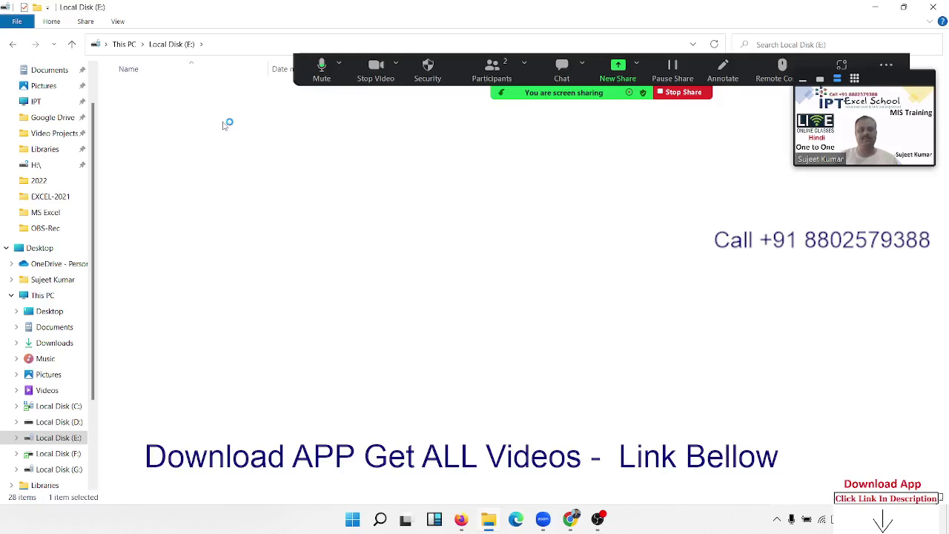
double_click(222, 124)
Display the full E:\DT path in the File Explorer address bar
left_click(228, 42)
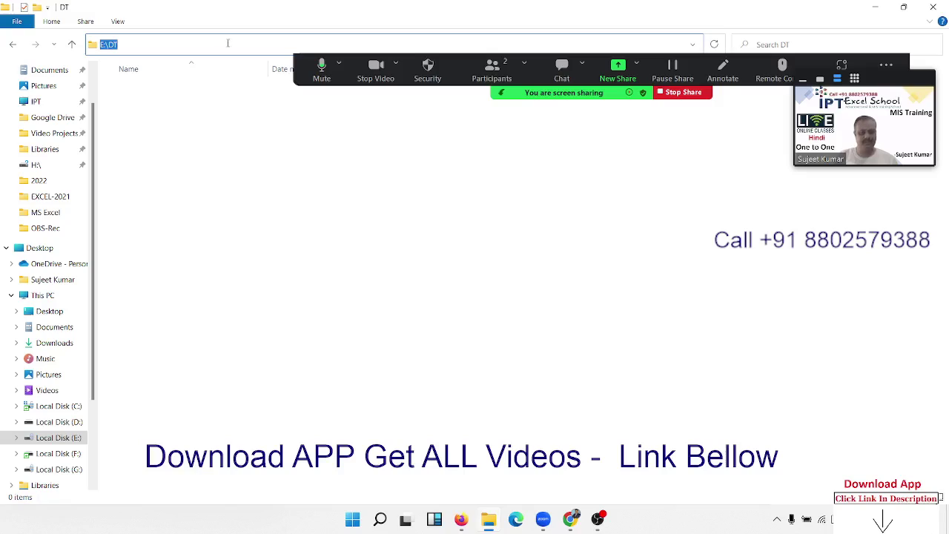
left_click(650, 475)
mouse_move(489, 521)
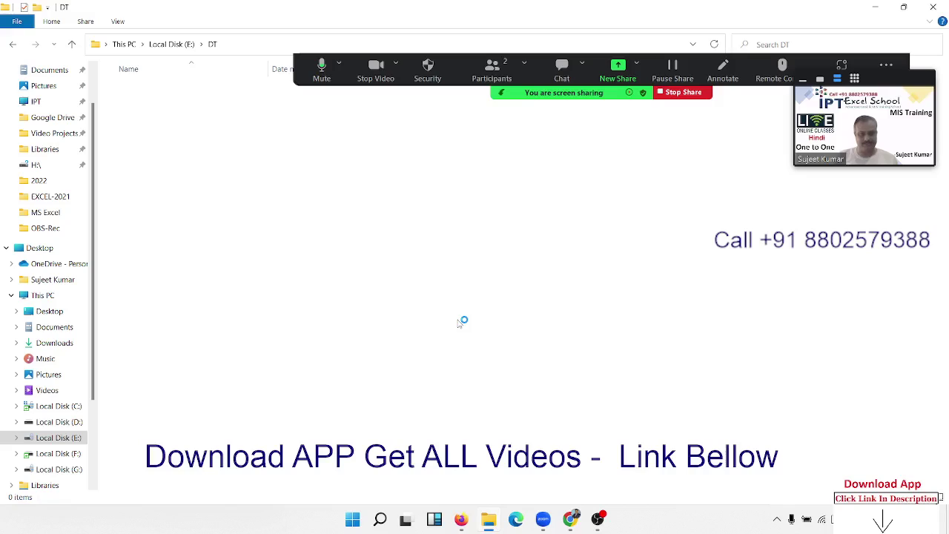
key("super")
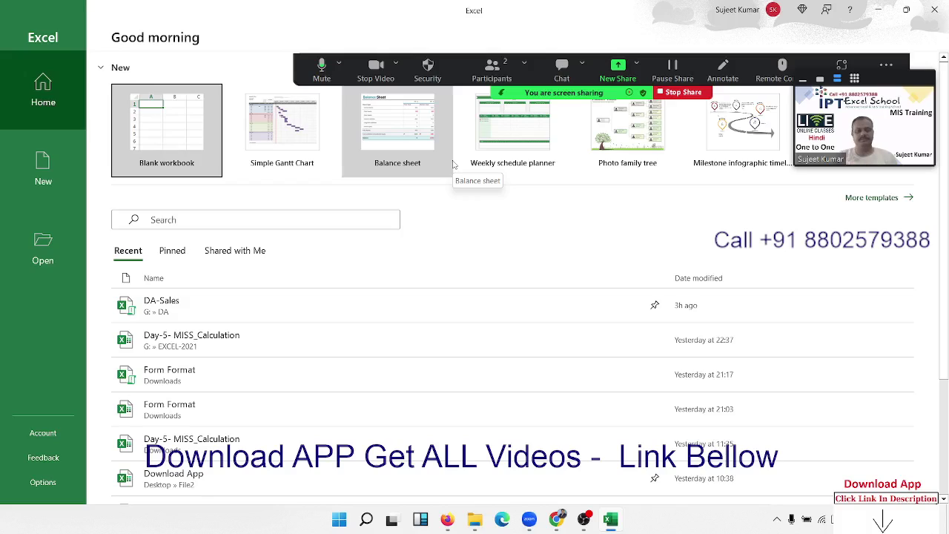
Start a blank Book1 workbook, select cell G9 and switch to the Developer tab
left_click(146, 127)
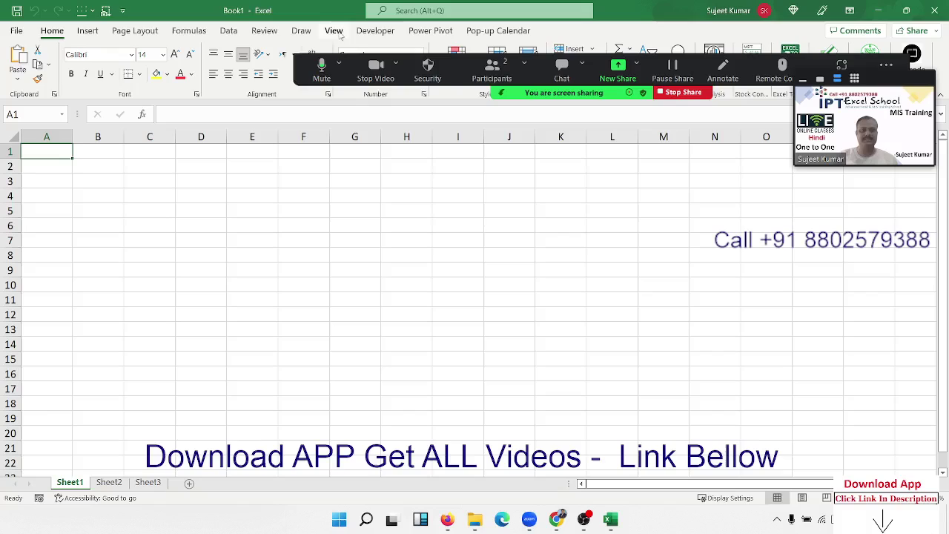
left_click(348, 265)
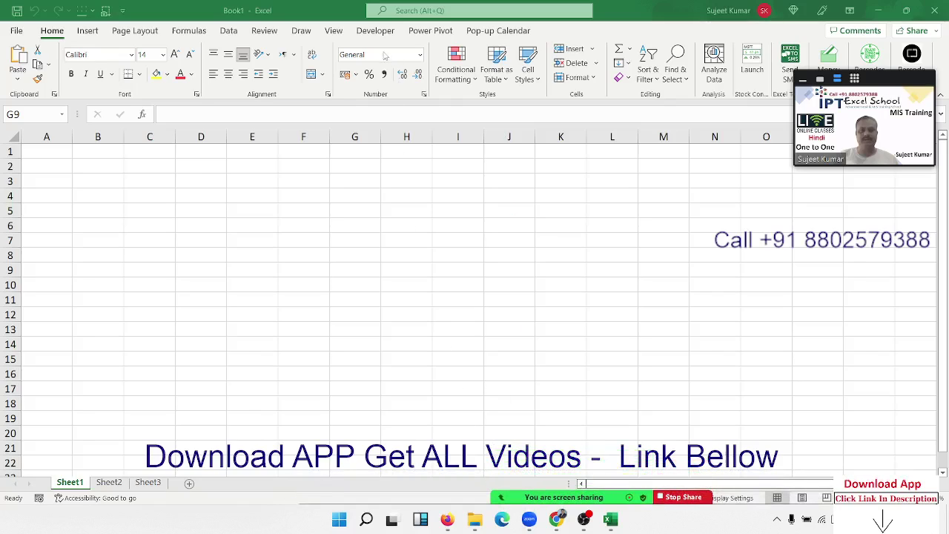
left_click(374, 31)
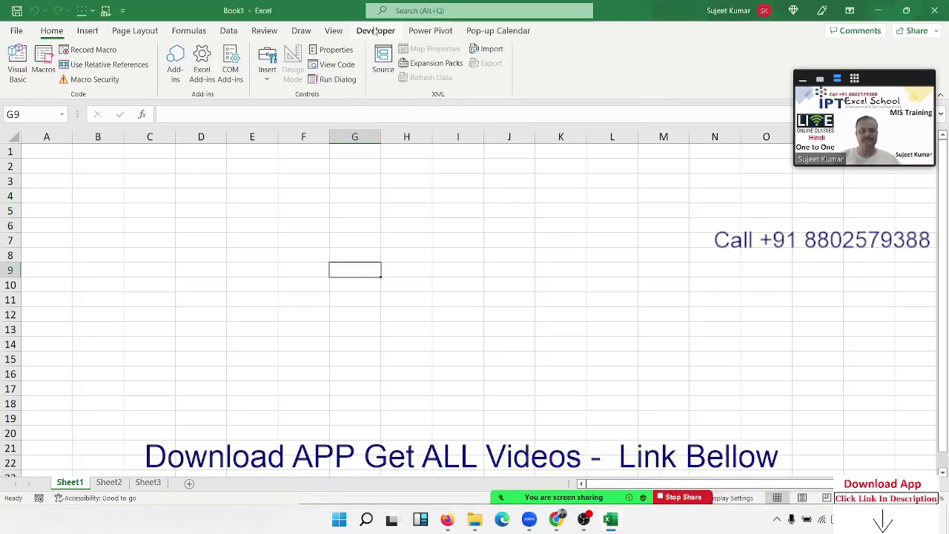
Snap the VBA editor left and Excel right, then insert Module1 into Book1's project
left_click(16, 67)
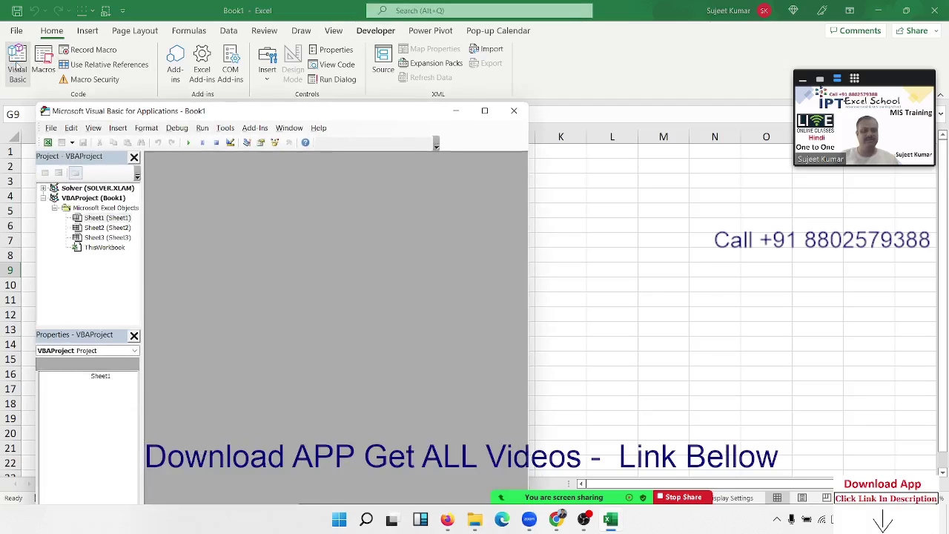
left_click(483, 112)
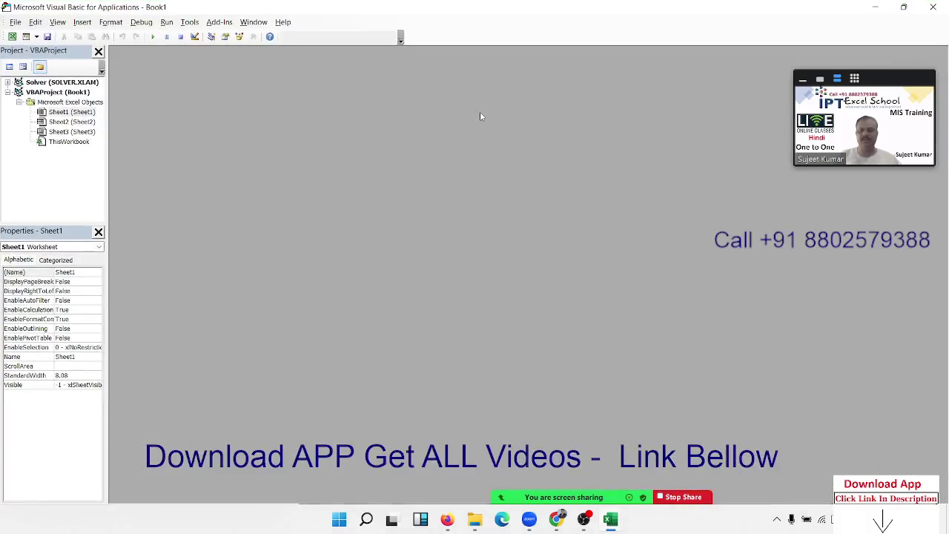
mouse_move(905, 10)
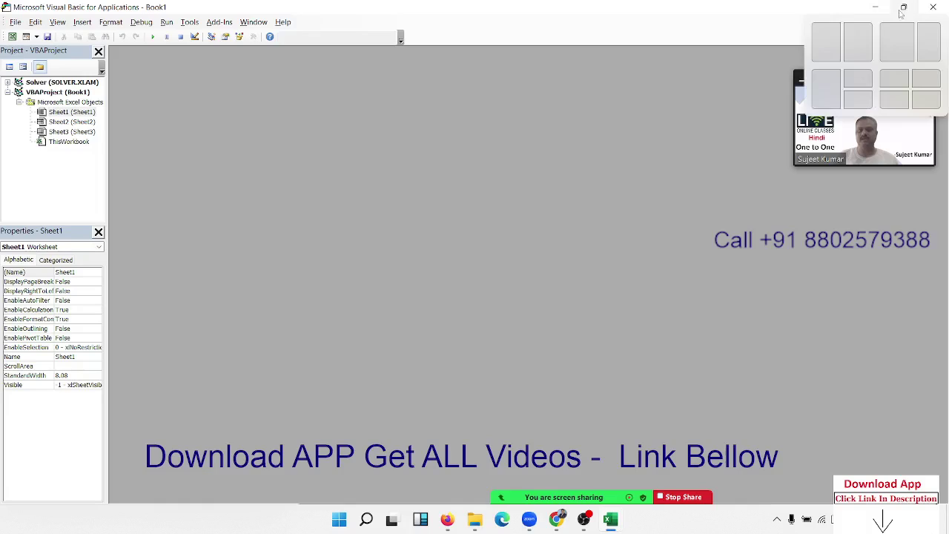
left_click(833, 34)
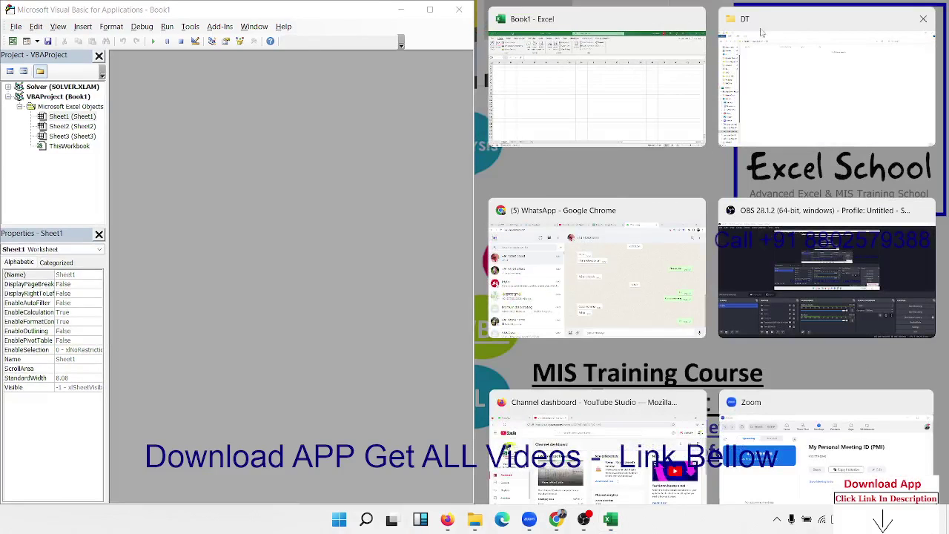
left_click(601, 91)
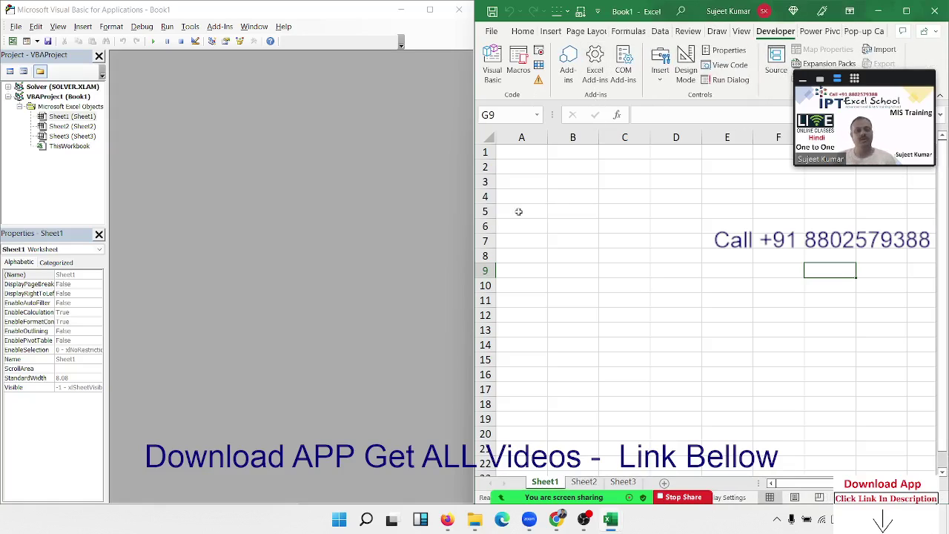
left_click_drag(473, 210, 487, 210)
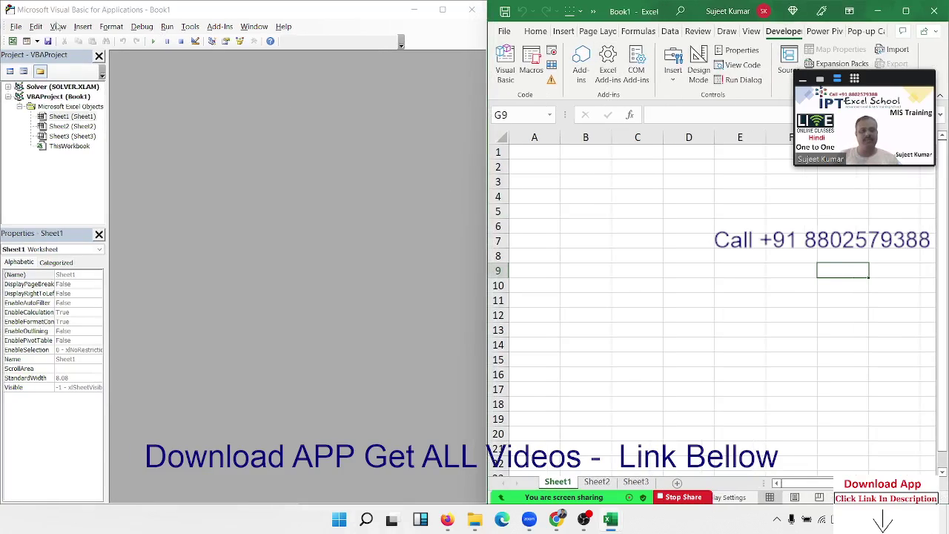
left_click(82, 26)
left_click(87, 66)
type("sub Pro_2(")
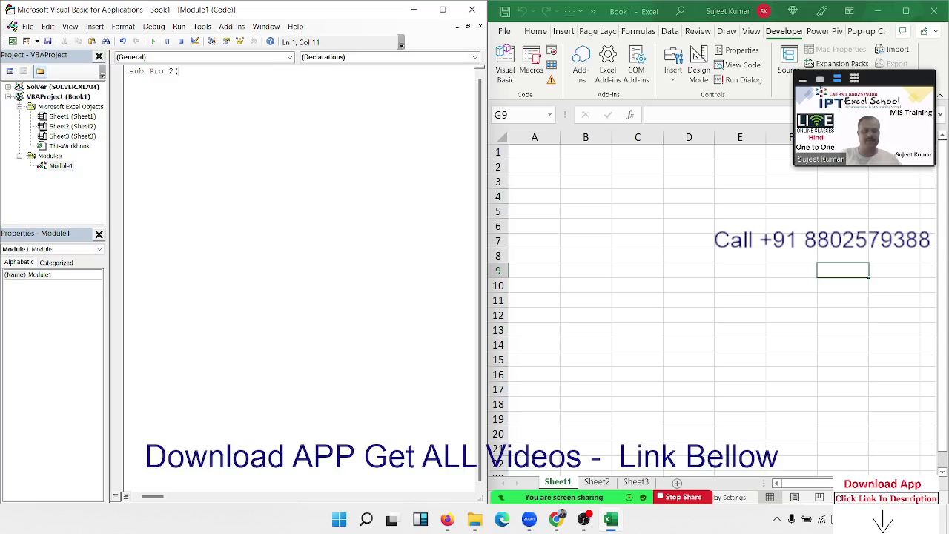
Write Sub Pro_2() with Workbooks.Add.Save "E:\DT\1.xlsx" and select that line
key("Return")
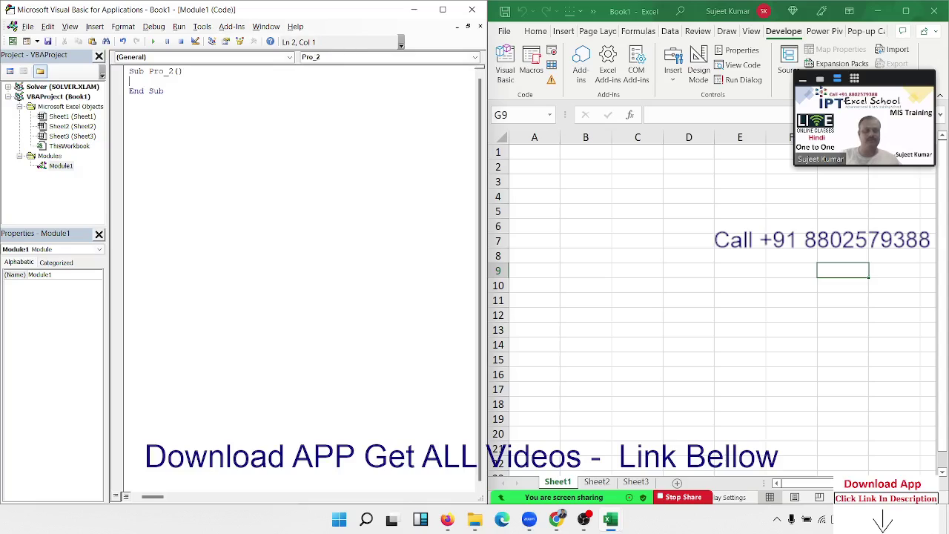
key("Return")
key("Return")
key("Return")
key("Return")
key("Return")
key("Return")
type("workbooks")
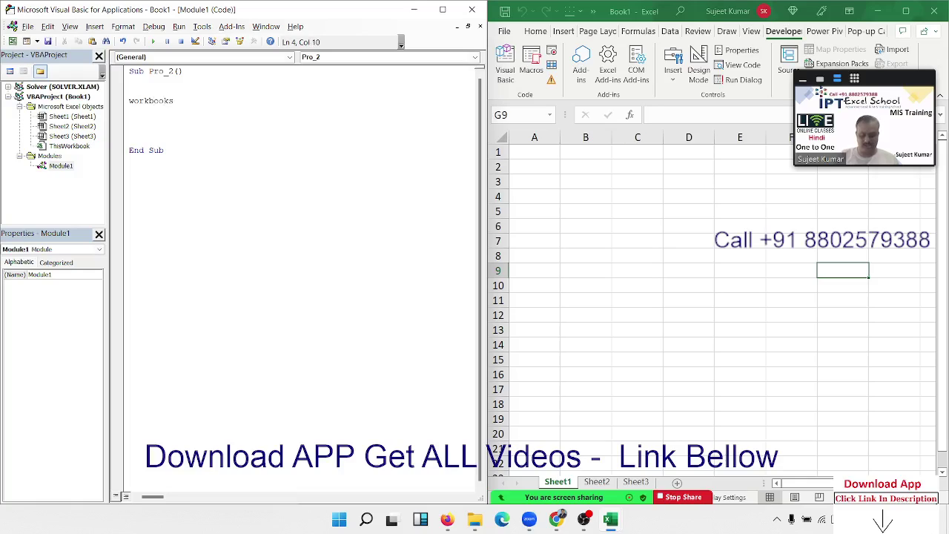
type(".ad")
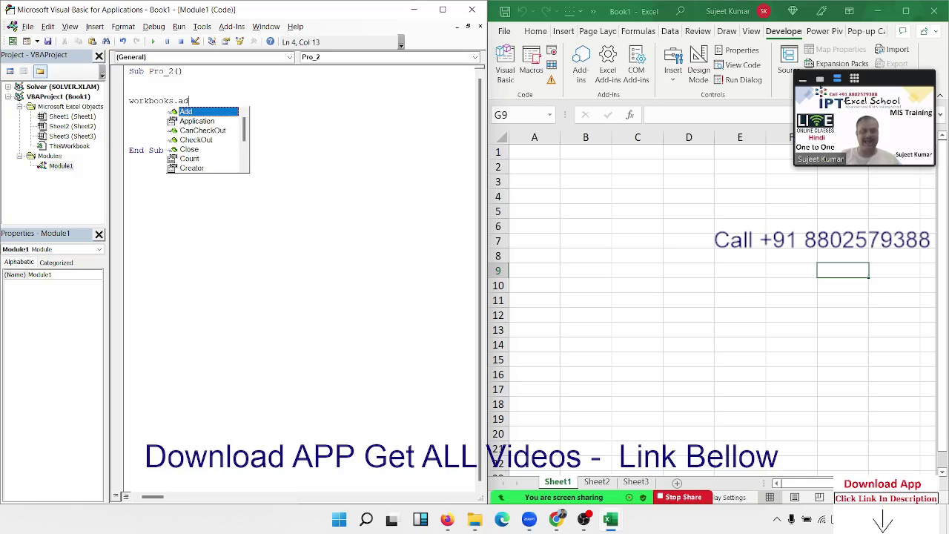
key("Tab")
type(".")
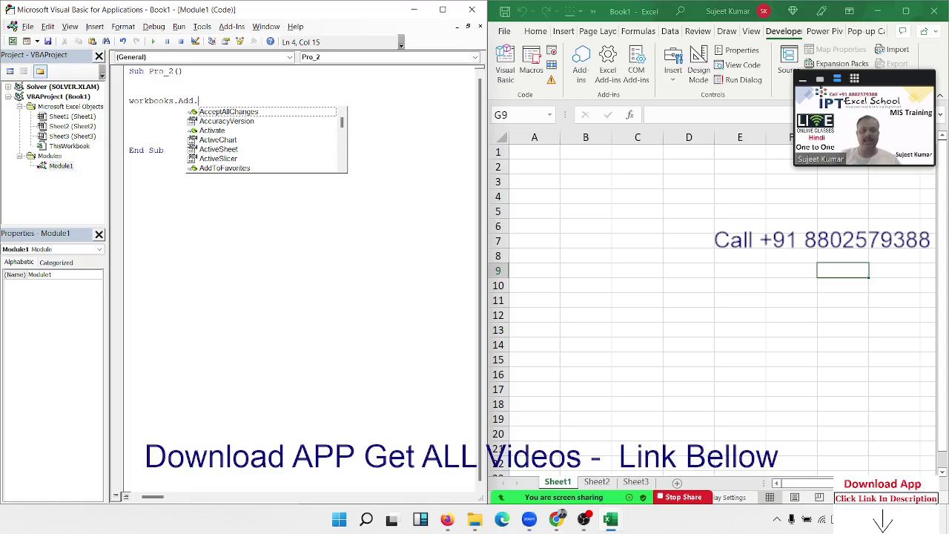
type("sa")
key("Tab")
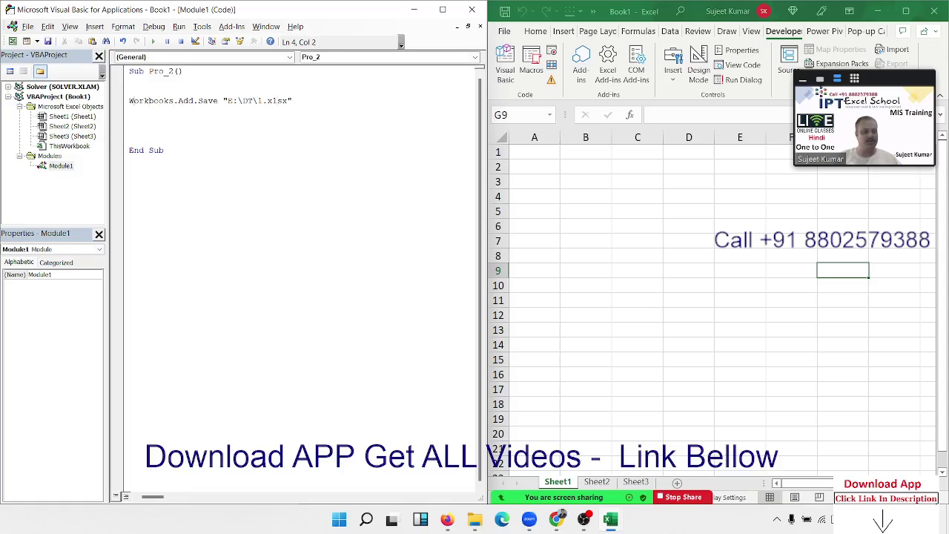
key("shift+Down")
Copy the Workbooks.Add.Save line and paste it repeatedly to make five save lines
key("ctrl+c")
key("ctrl+v")
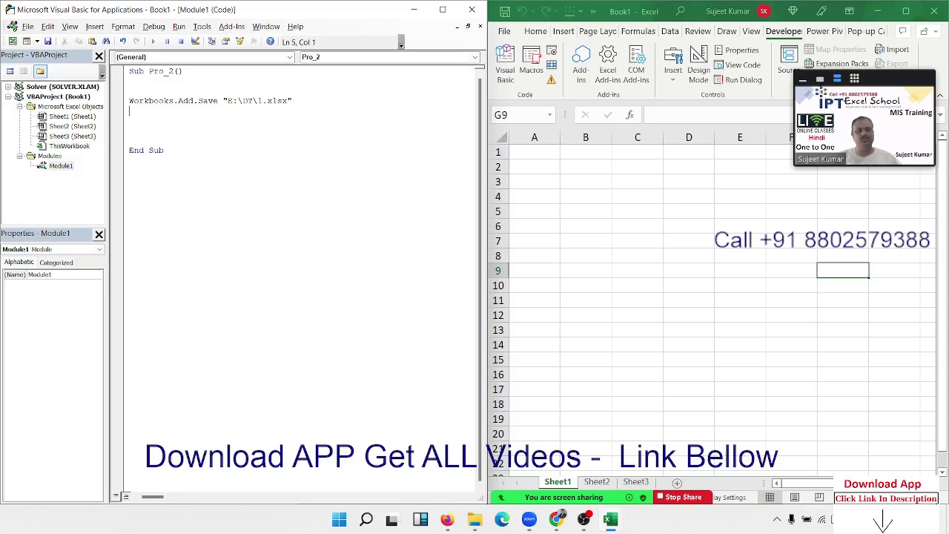
key("Return")
key("ctrl+v")
key("Return")
key("ctrl+v")
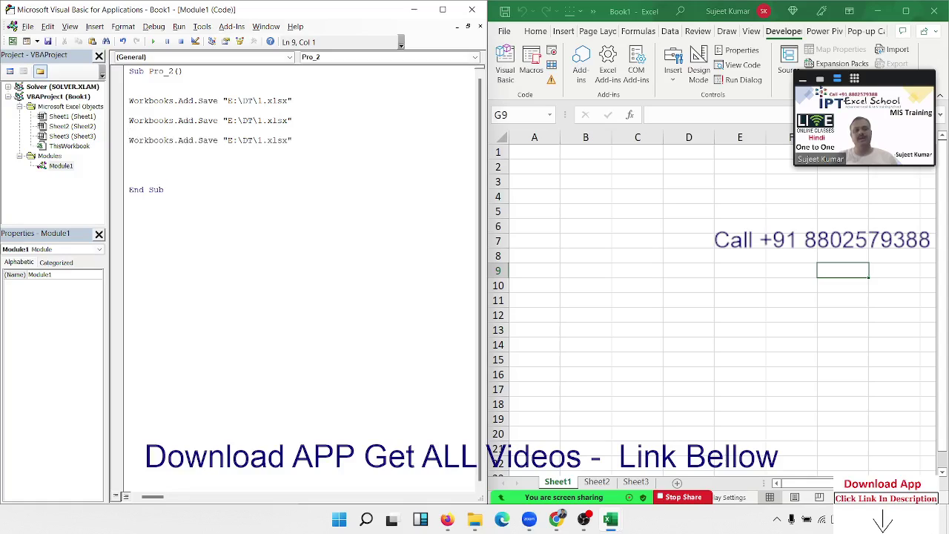
key("Return")
key("ctrl+v")
key("Return")
key("ctrl+v")
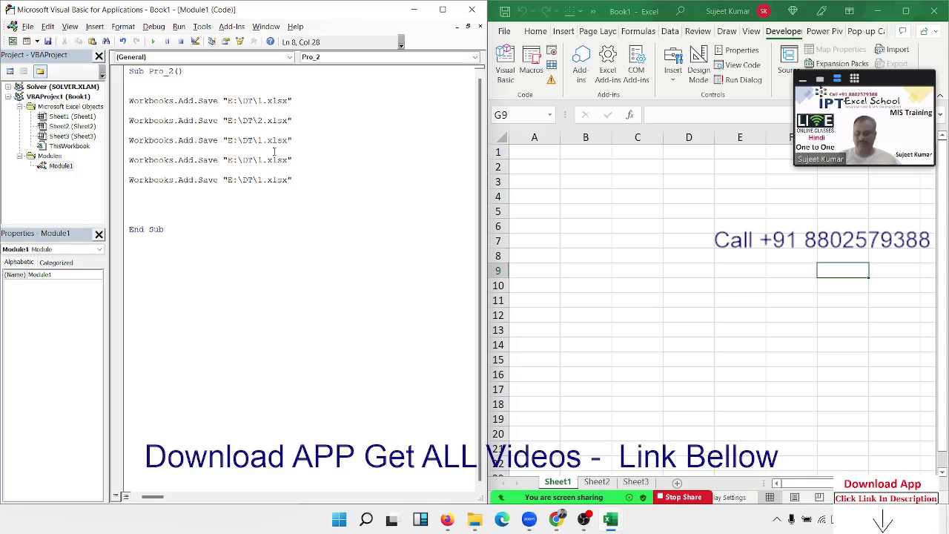
Renumber the copied paths so the lines save E:\DT\1.xlsx through 5.xlsx
type("3")
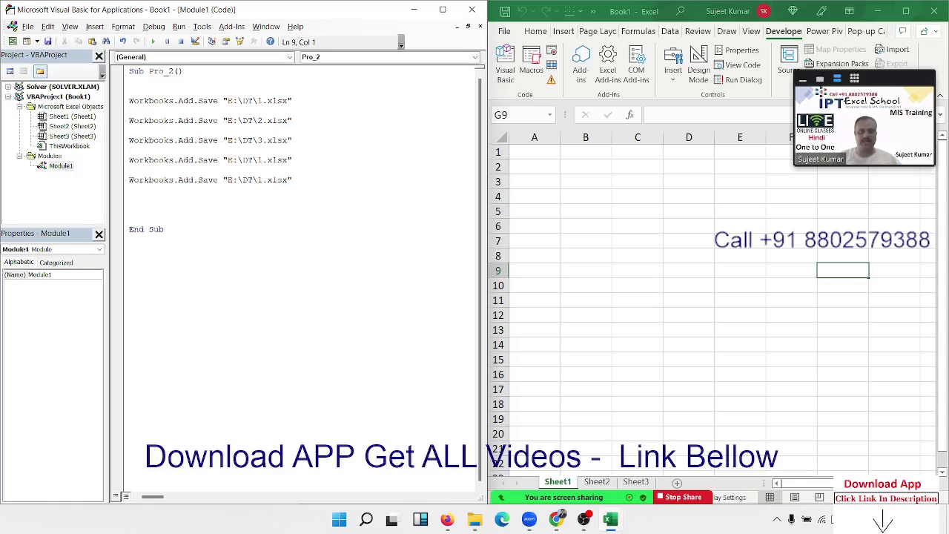
left_click(259, 159)
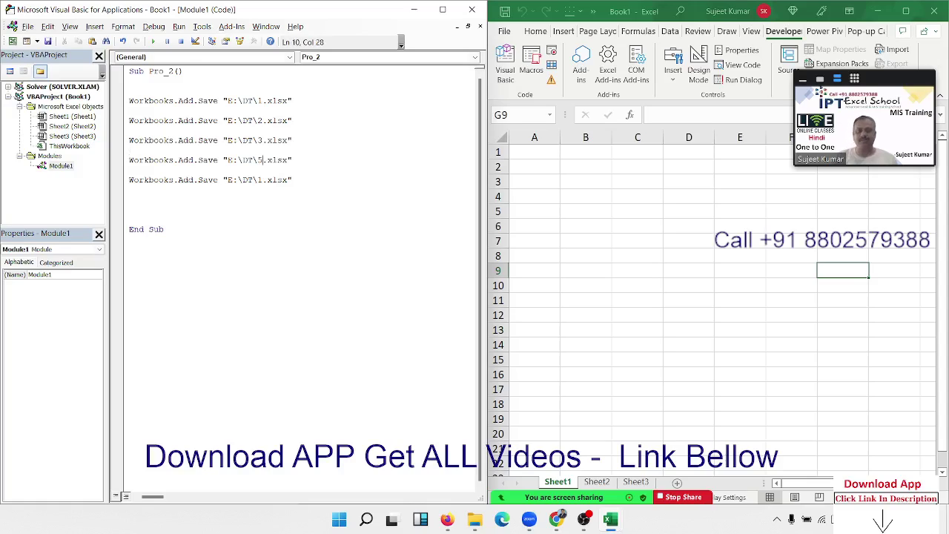
type("4")
key("Down")
key("Down")
key("BackSpace")
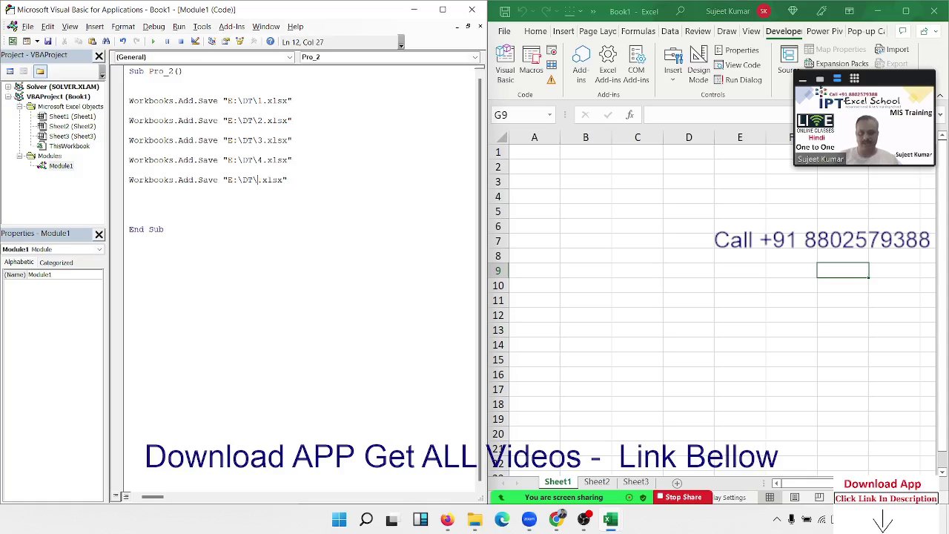
type("3")
key("BackSpace")
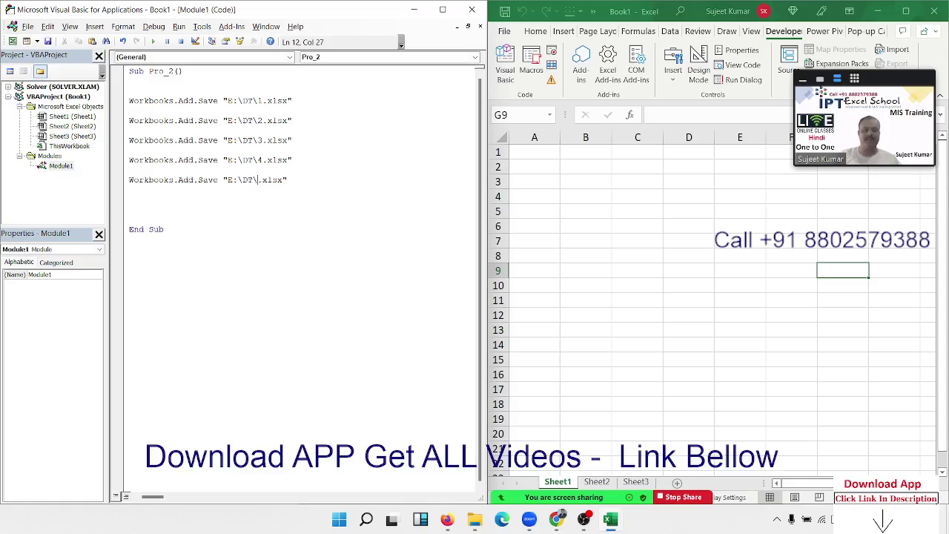
type("5")
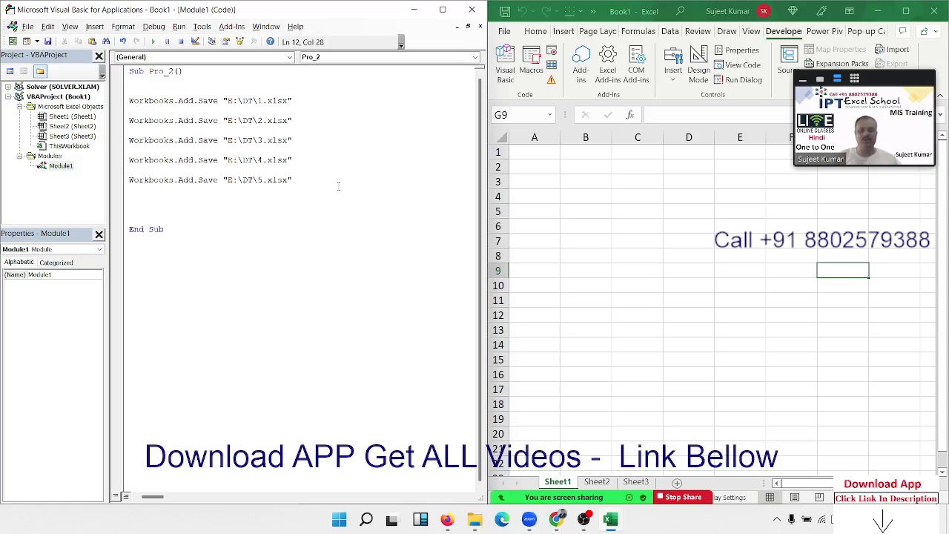
left_click(338, 190)
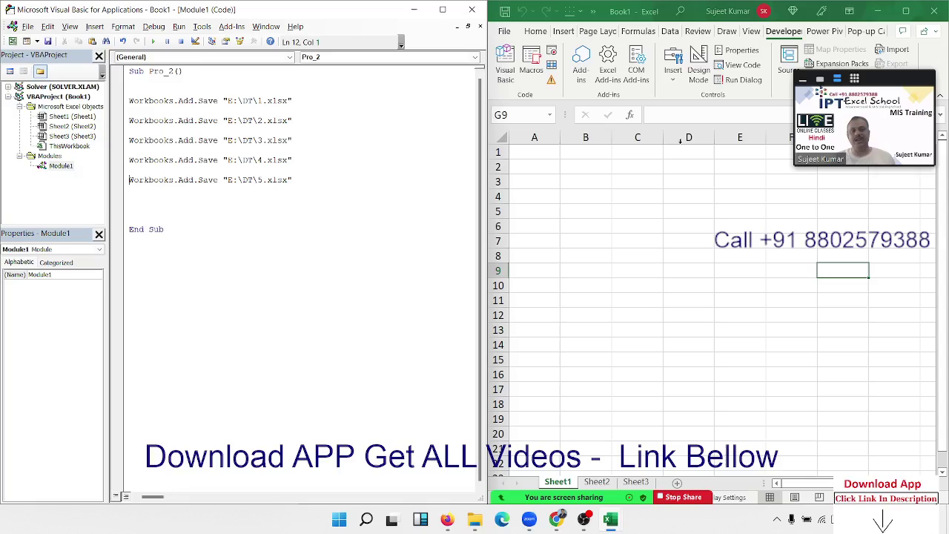
After the first save, add Sheets.Add , , 31 and Sheets(1).Name = 1, then select those lines
key("Up")
key("Up")
key("Up")
key("Return")
key("Up")
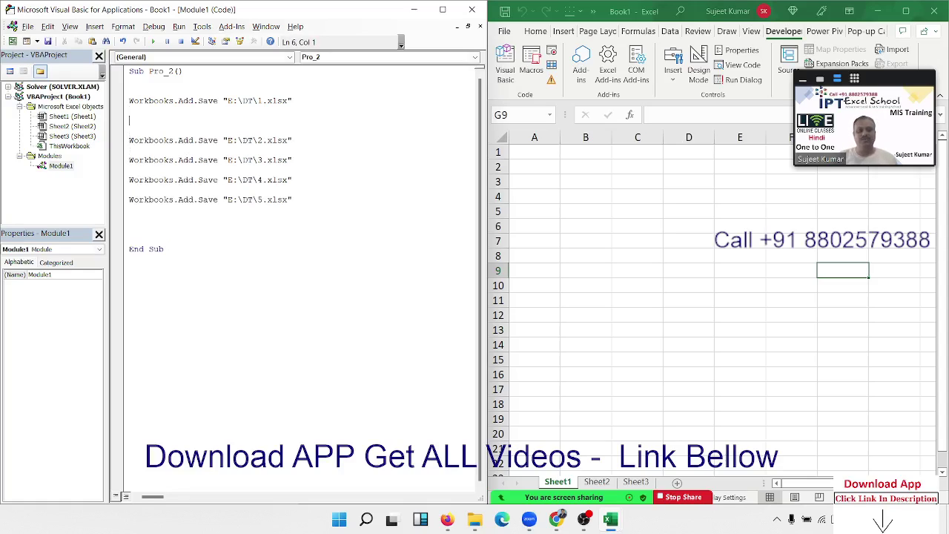
type("sheets")
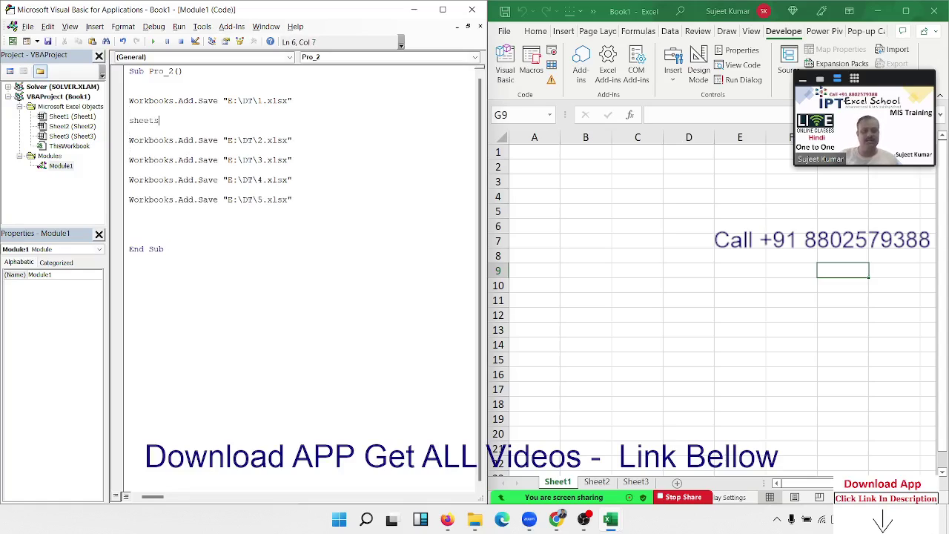
type(".A")
key("Tab")
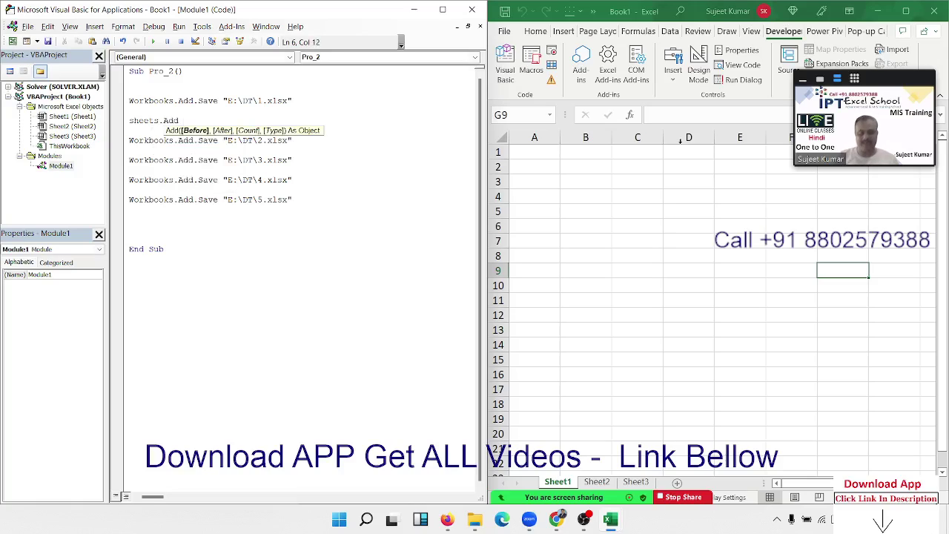
type(",,")
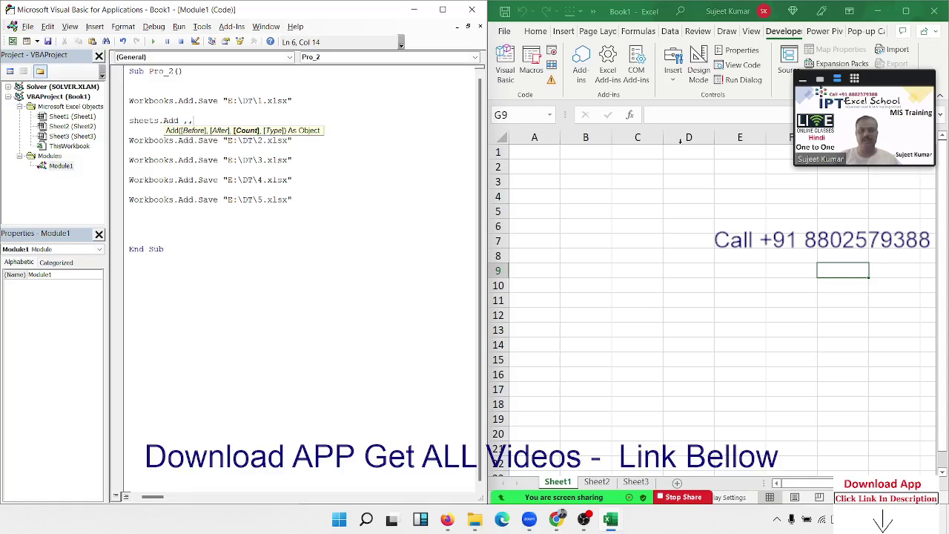
type("312")
key("Return")
key("Return")
type("s")
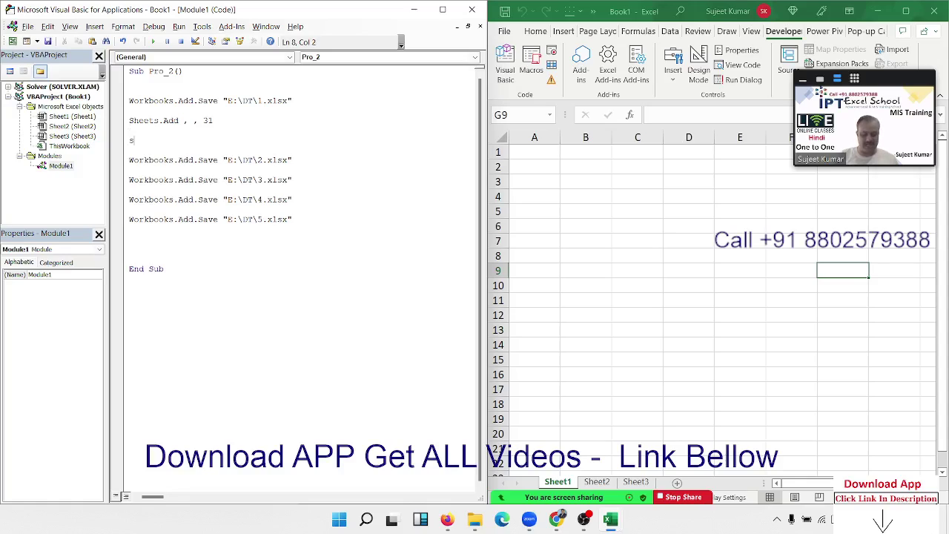
type("heets(")
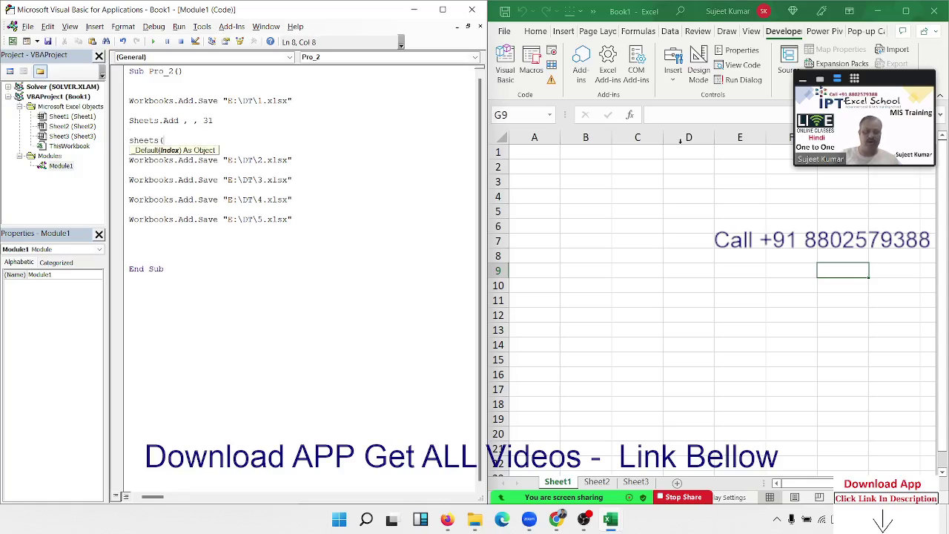
type("1)")
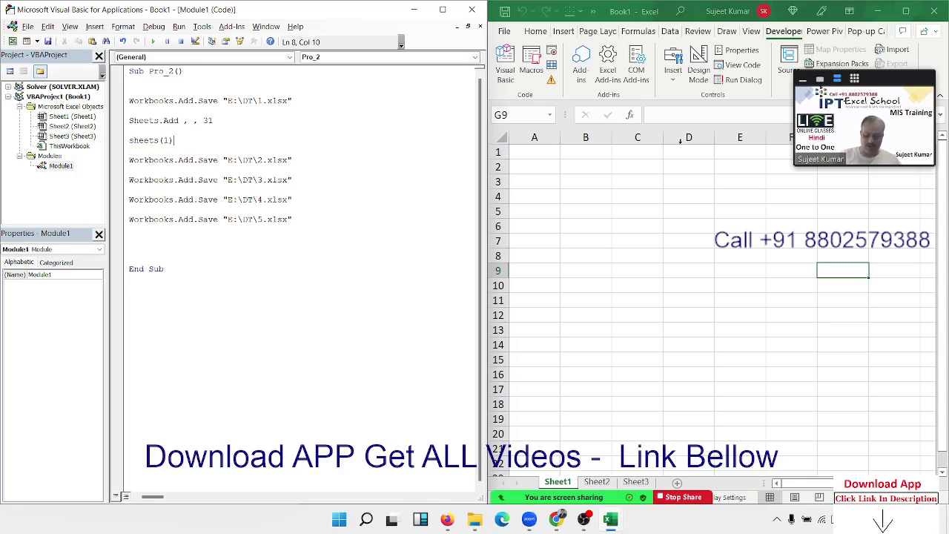
type(".name")
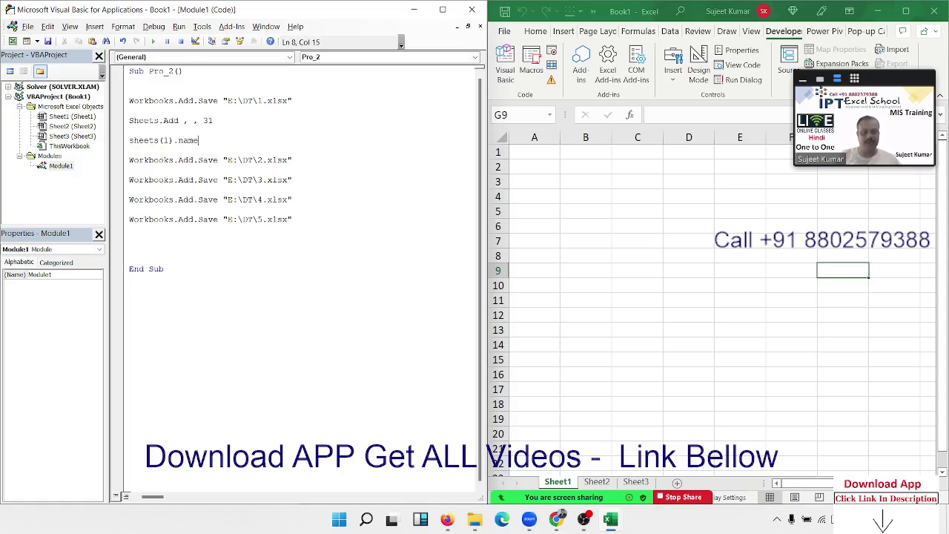
type("=1")
key("Return")
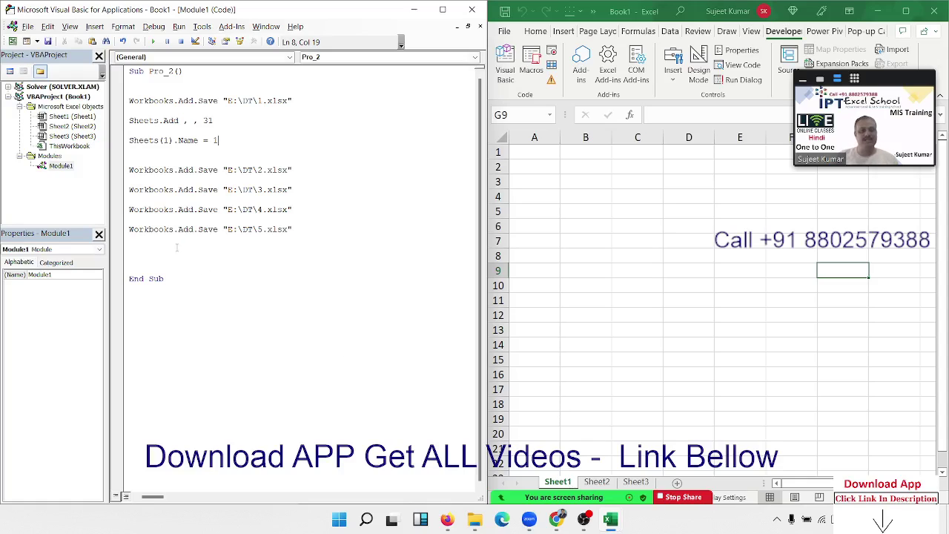
left_click_drag(177, 248, 123, 124)
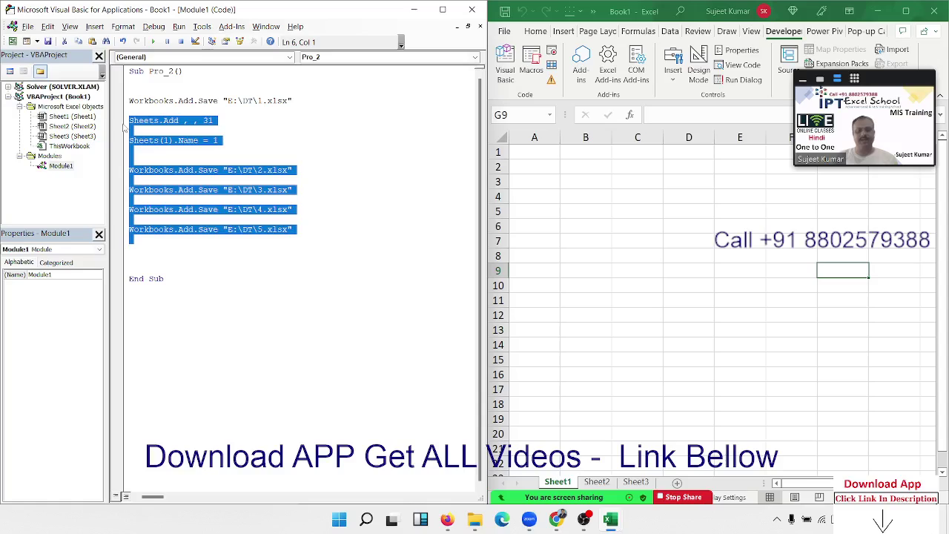
Delete the Sheets lines and extra saves, leaving Pro_2 with one save line
key("Delete")
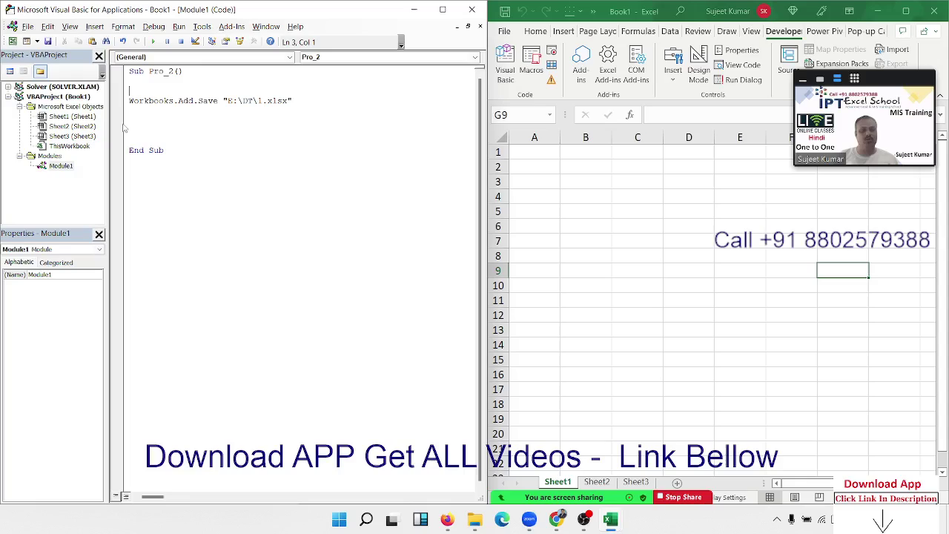
key("shift+Down")
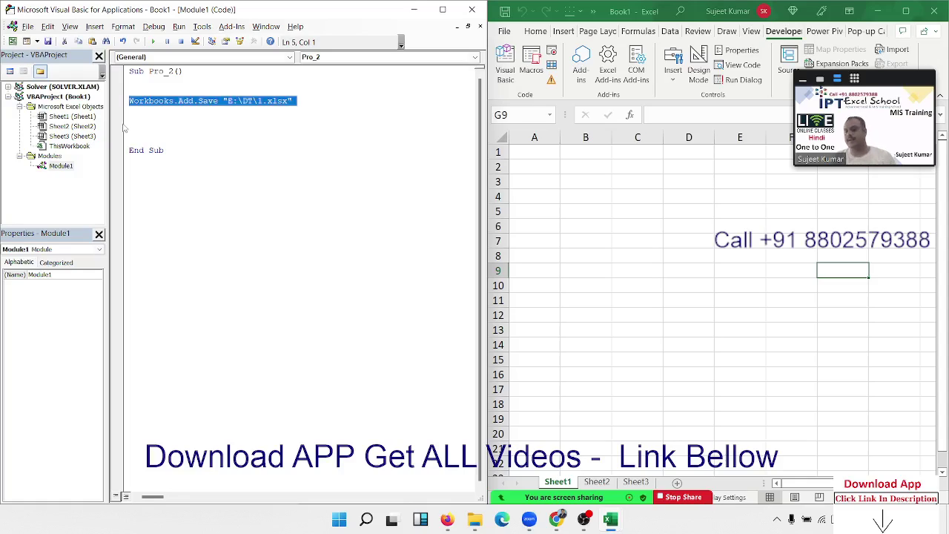
key("ctrl+End")
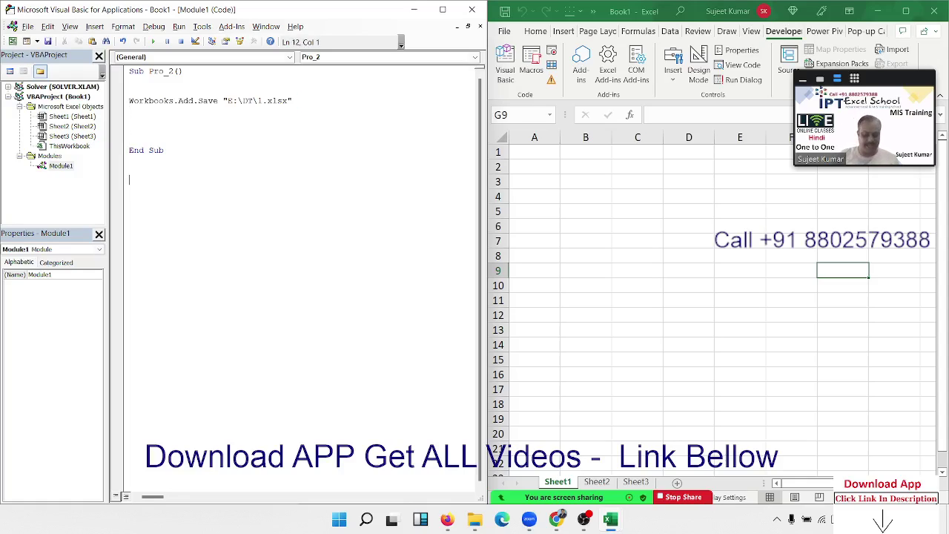
Add a macro rr containing MsgBox "IPT Excel School" below Pro_2
type("sub rr")
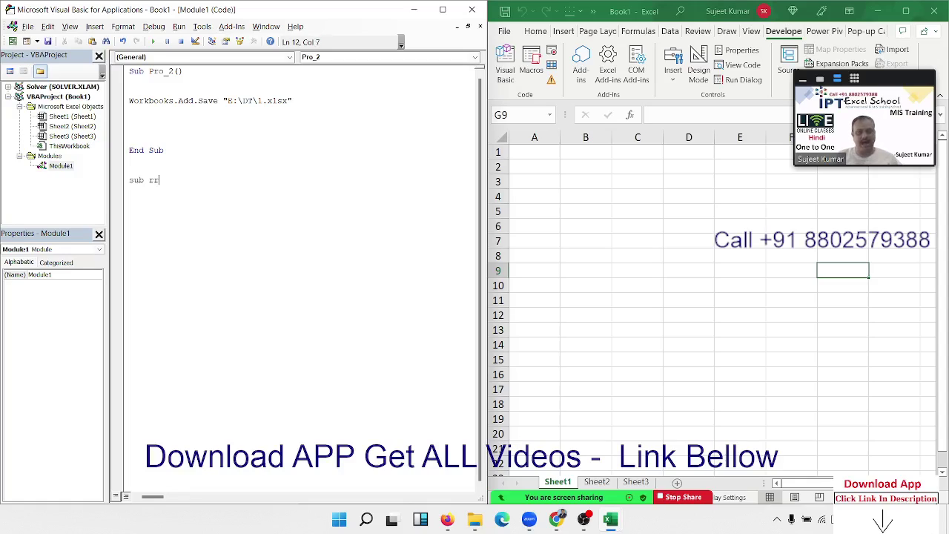
key("Return")
key("Return")
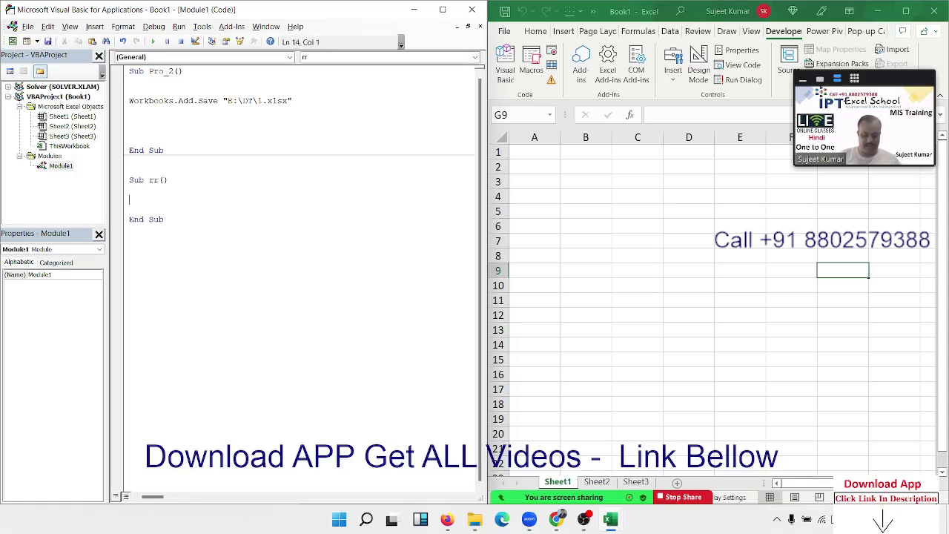
type("msgbo")
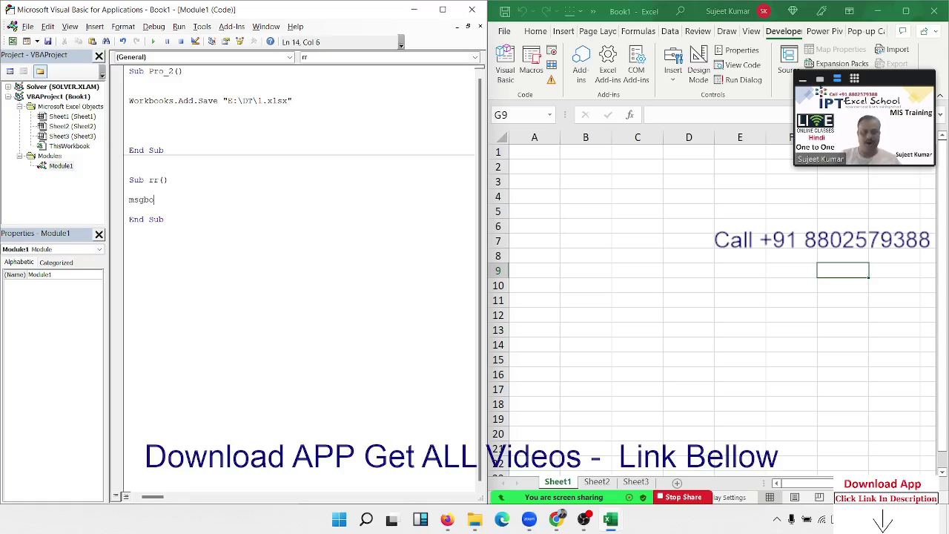
type("x ")
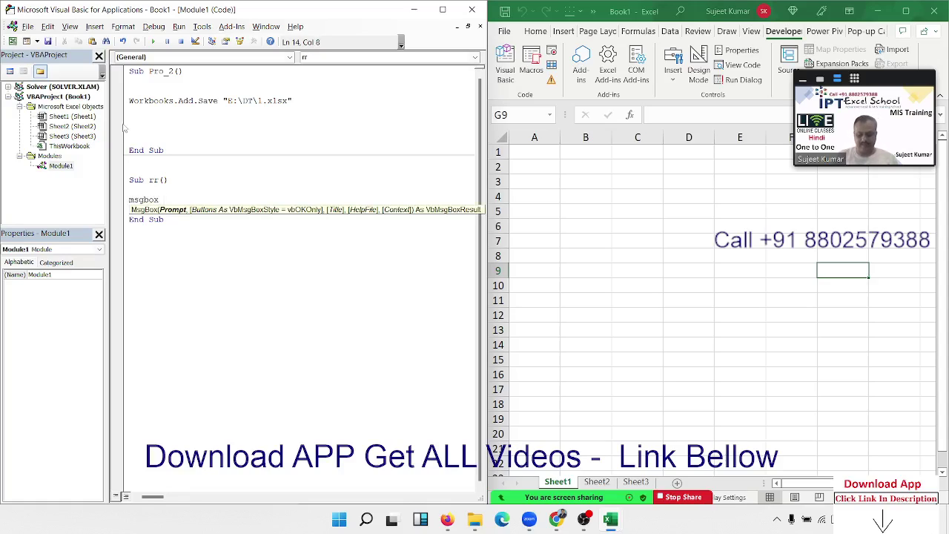
type("\"IPT ")
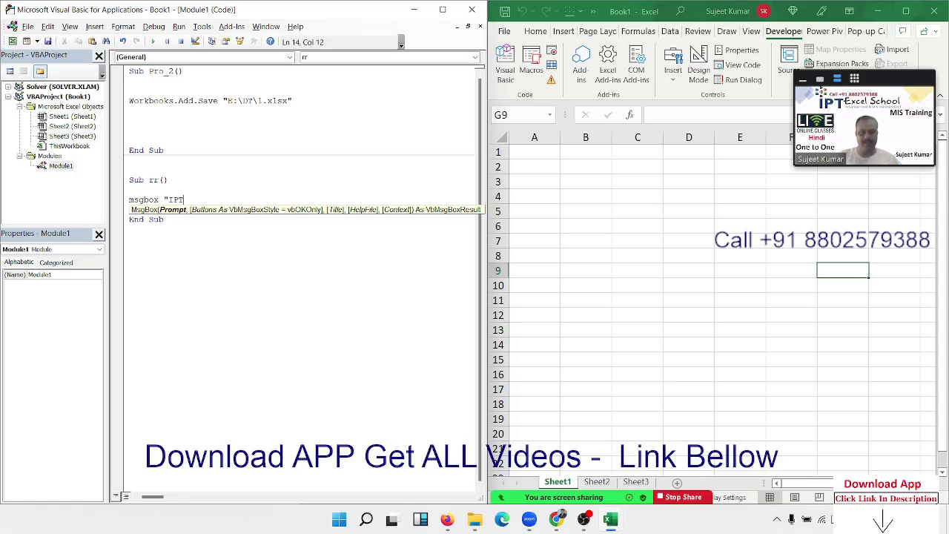
type("Excel")
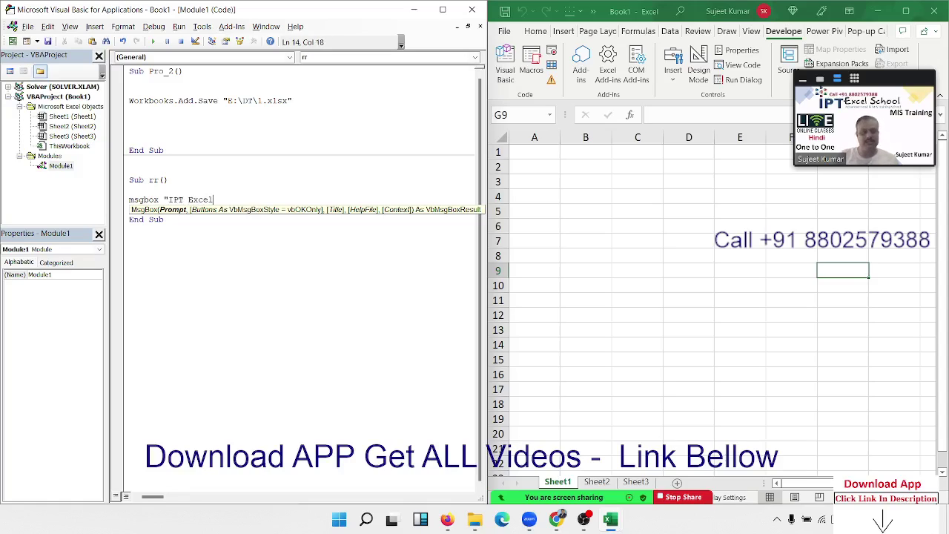
type(" Scho")
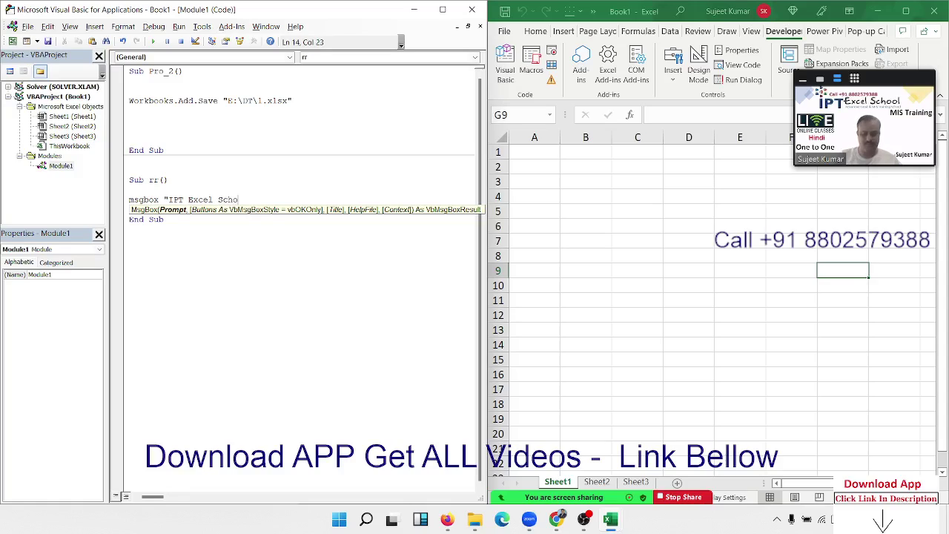
type("ol\"")
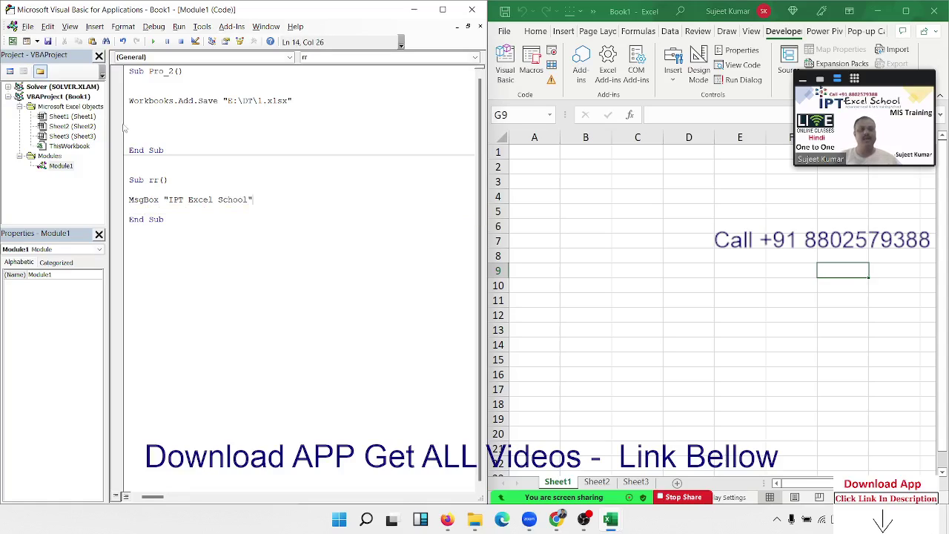
left_click(160, 200)
left_click(505, 66)
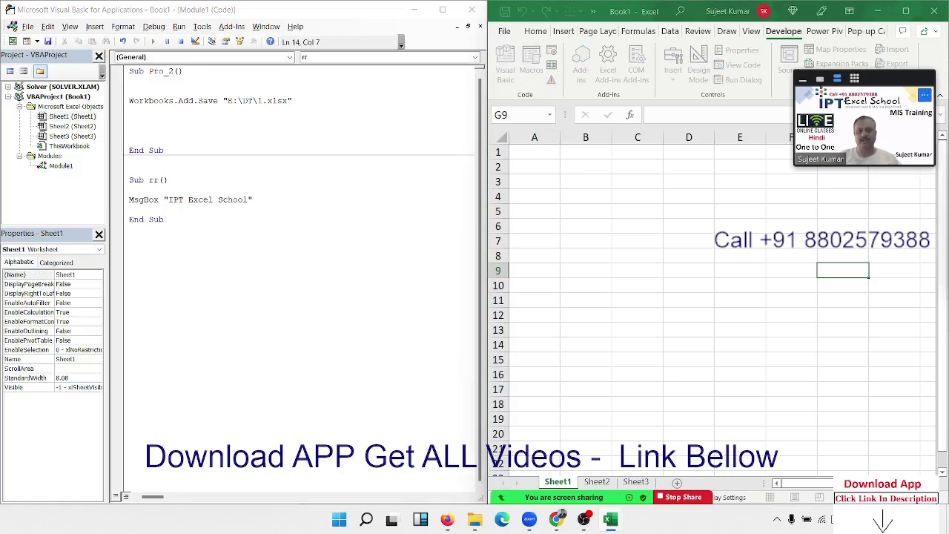
Run the rr macro with Alt+F8 and dismiss its IPT Excel School message
key("alt+F8")
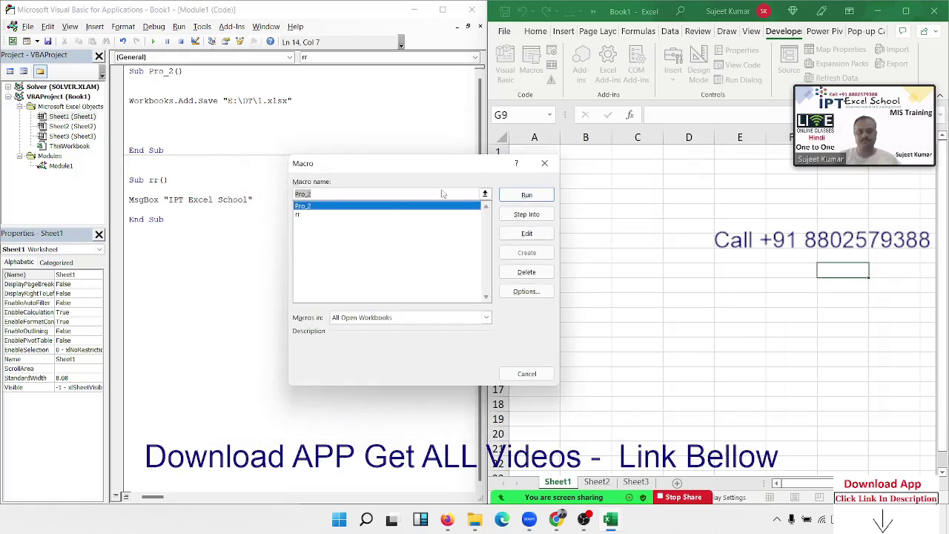
left_click(313, 215)
left_click(536, 197)
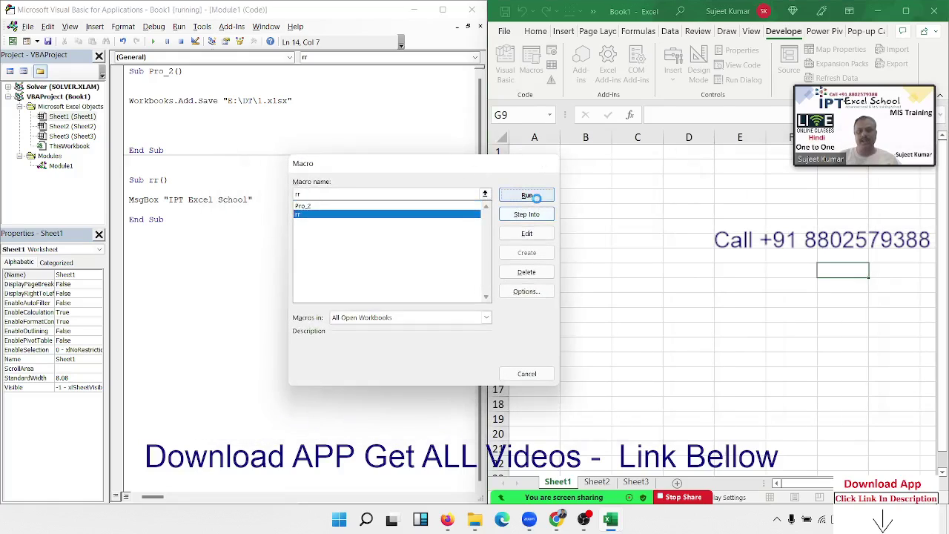
left_click(482, 301)
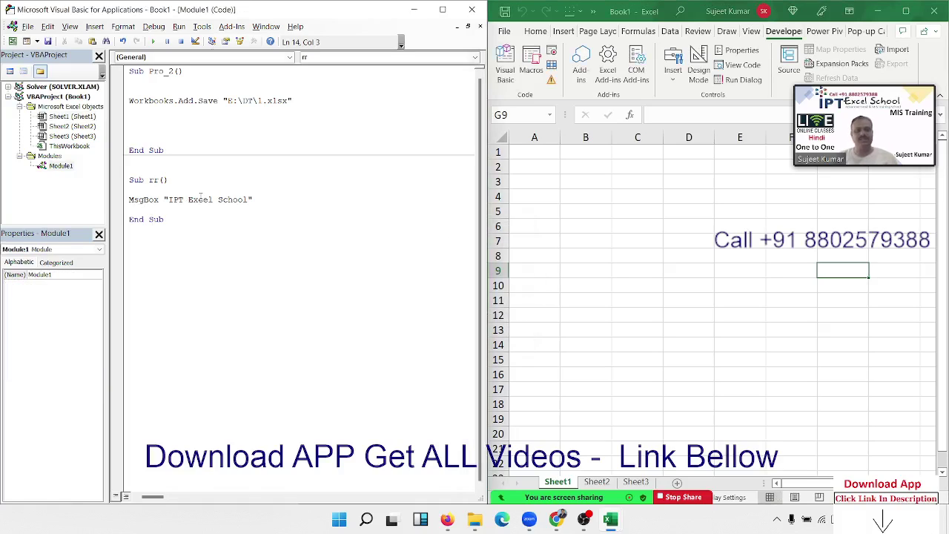
Duplicate the MsgBox line so rr shows the message three times
key("Left")
key("shift+Down")
key("ctrl+c")
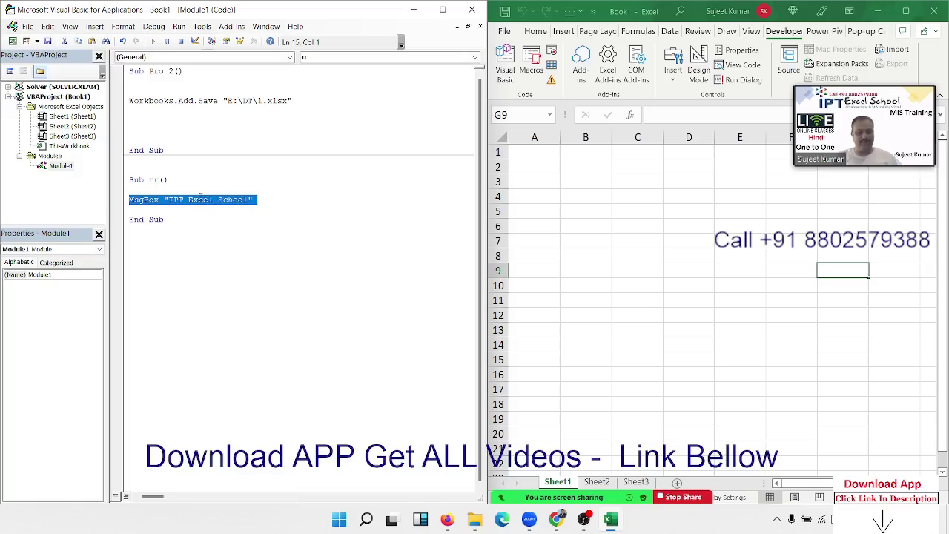
key("Right")
key("Return")
key("Return")
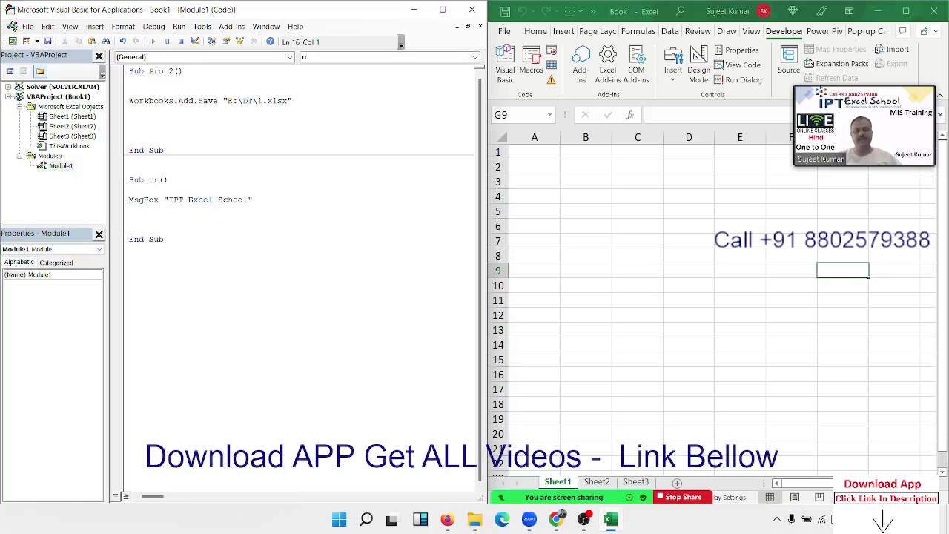
key("ctrl+v")
key("Return")
key("ctrl+v")
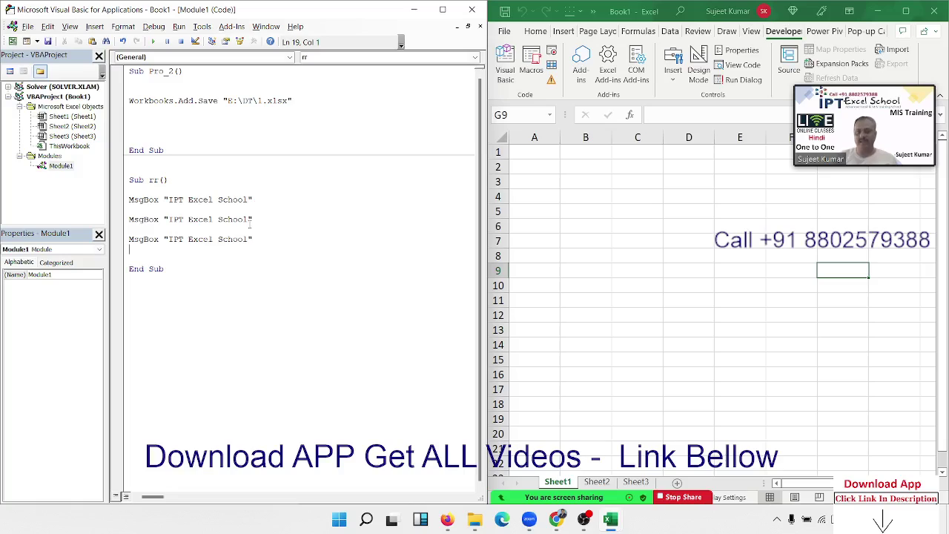
Run rr, click OK on each message, then select the two extra MsgBox lines
left_click(250, 220)
left_click(153, 42)
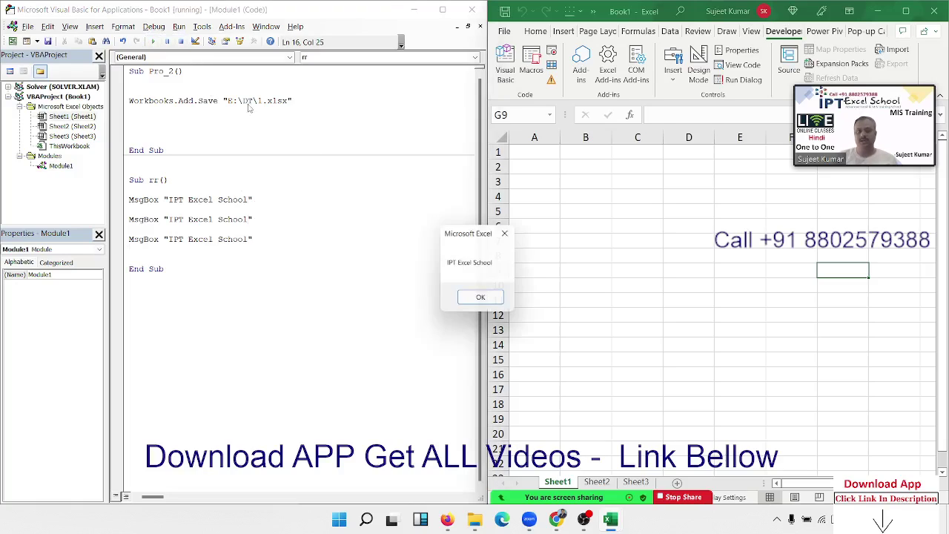
left_click(480, 298)
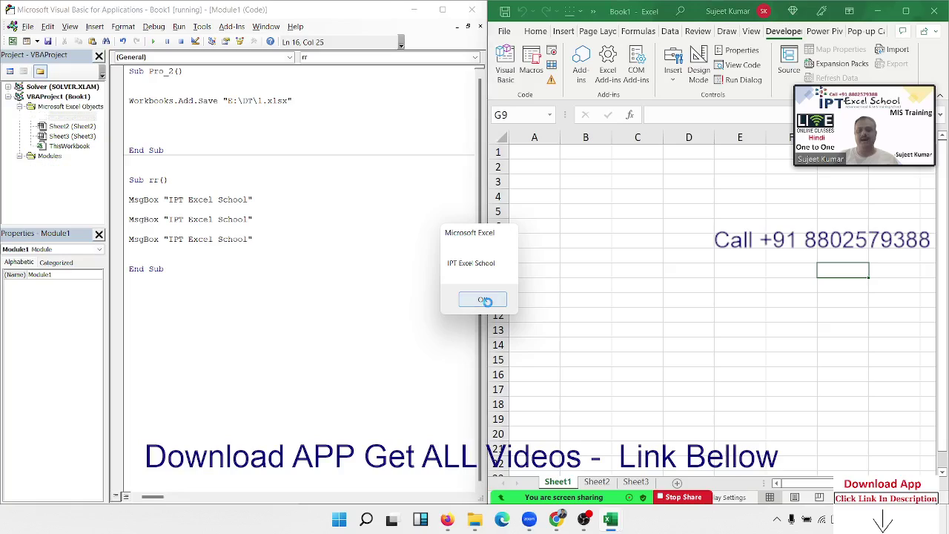
left_click(483, 300)
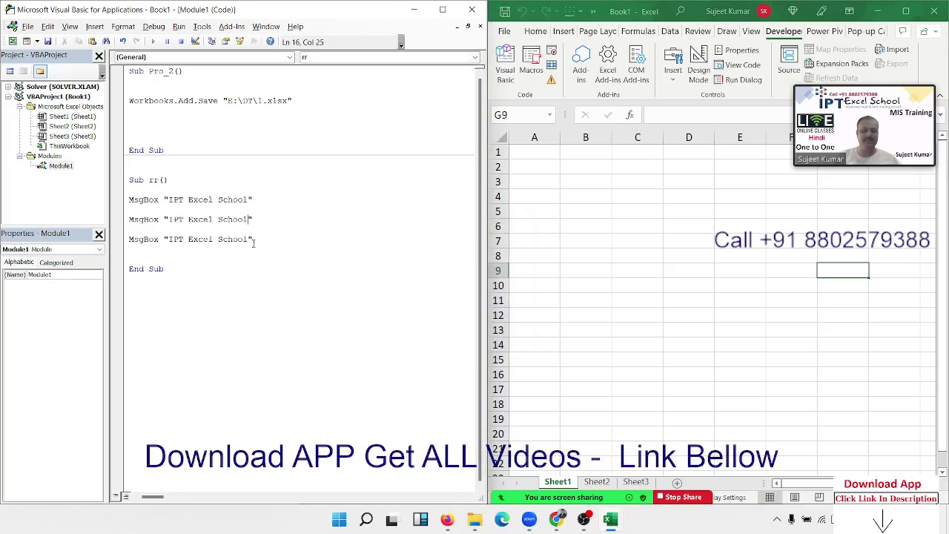
left_click_drag(253, 240, 129, 219)
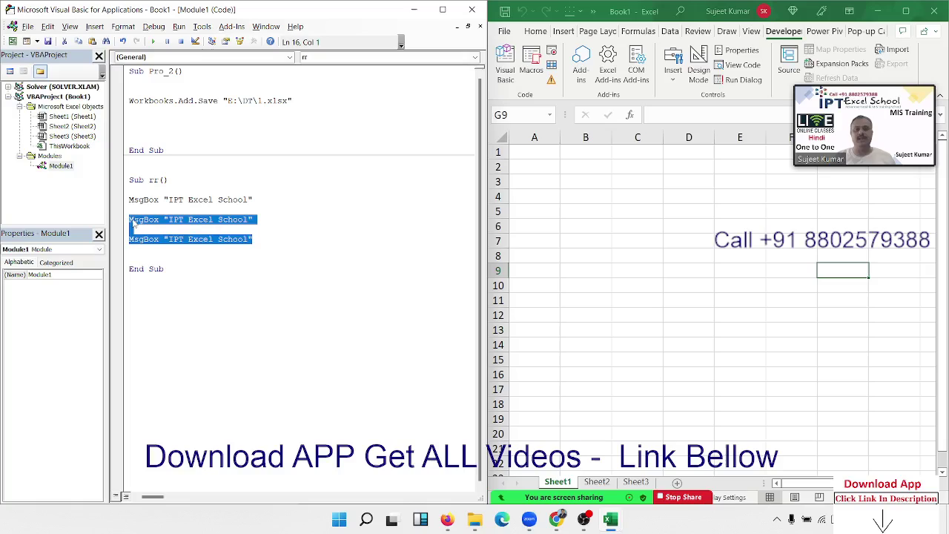
Replace the extra MsgBox lines with a For i = 1 To 3 … Next i loop around the message
key("Delete")
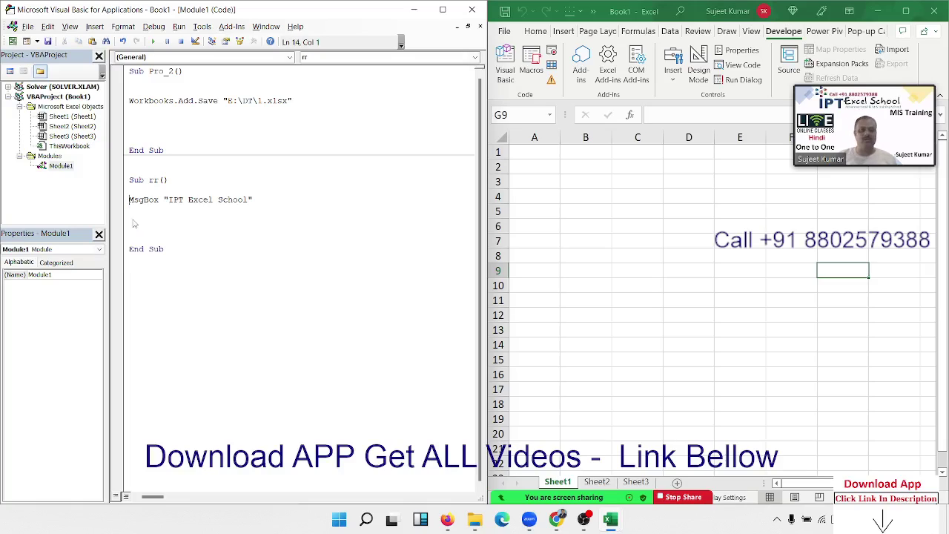
key("shift+End")
key("Up")
key("Return")
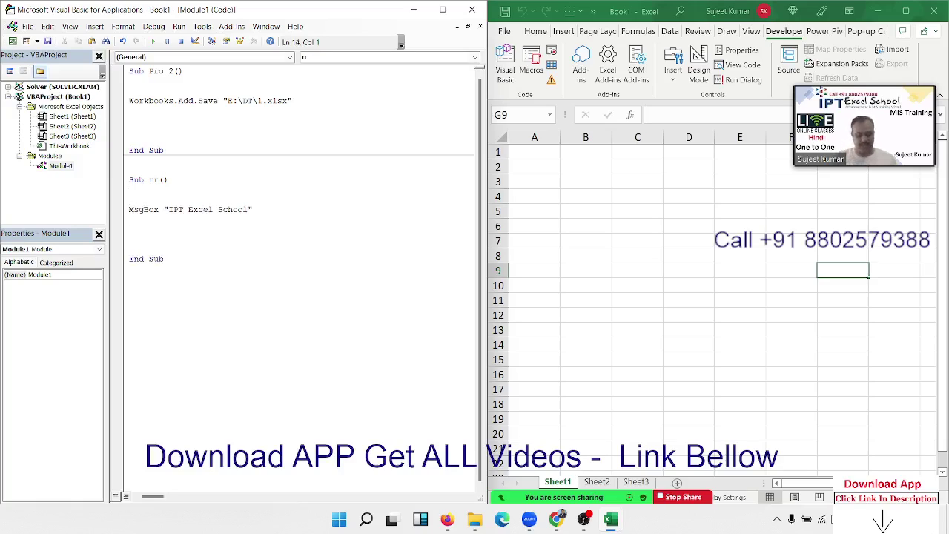
type("for c")
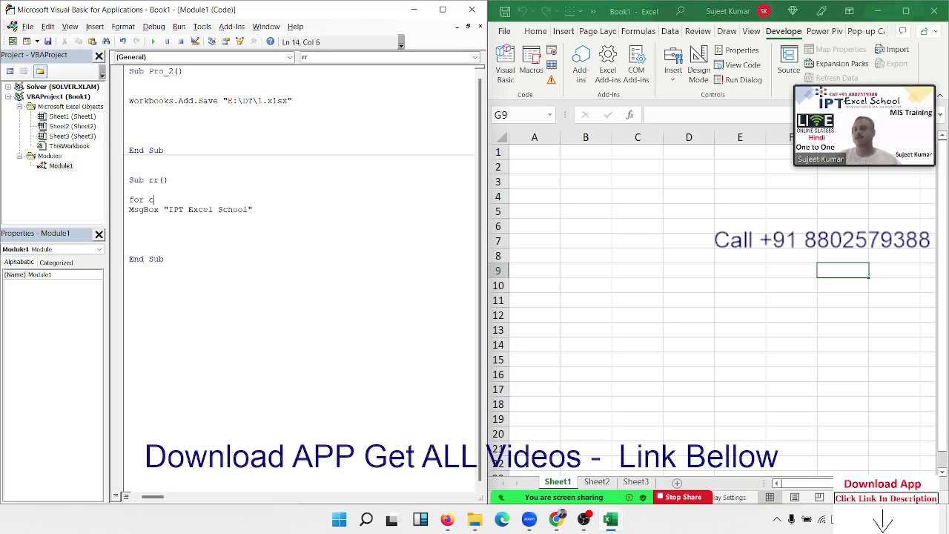
type("i =")
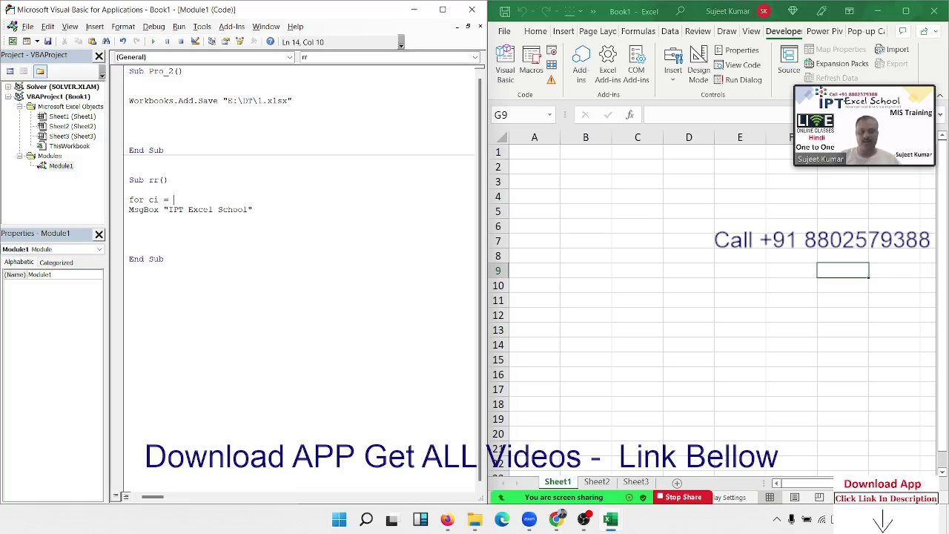
key("BackSpace")
key("BackSpace")
key("BackSpace")
key("BackSpace")
key("BackSpace")
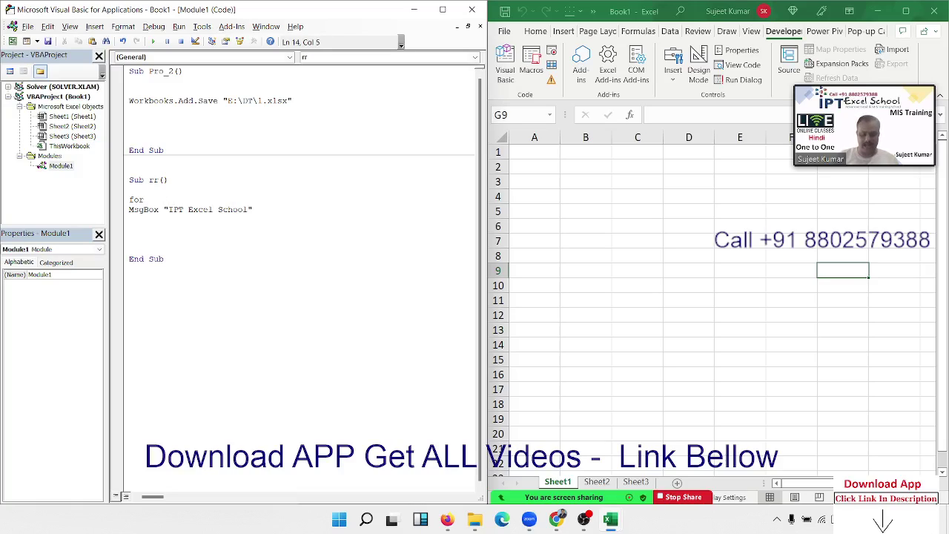
type("i = 1 ")
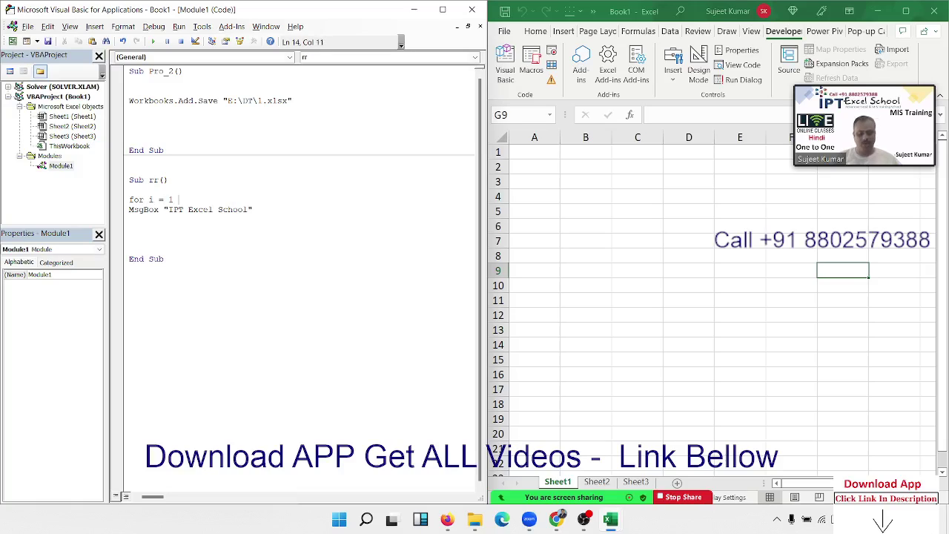
type("to 3")
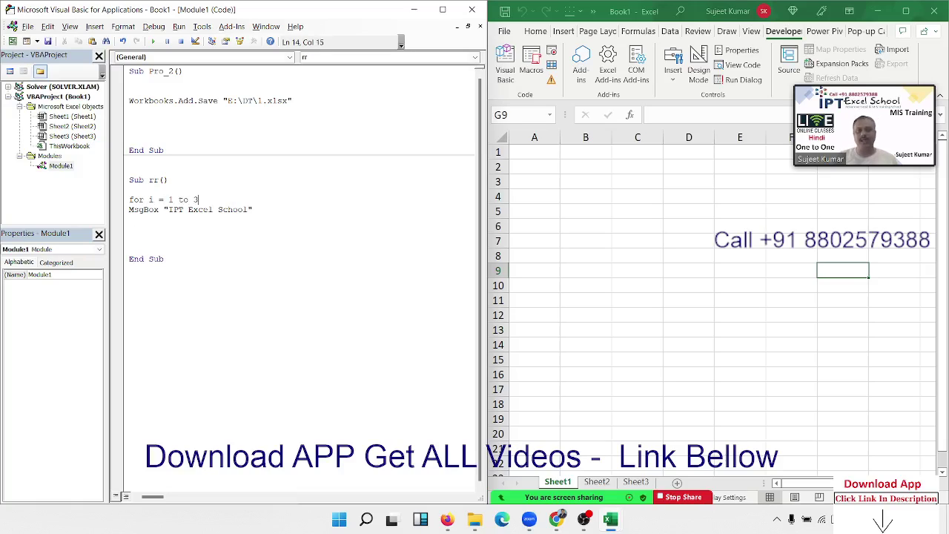
left_click(130, 218)
type("nex")
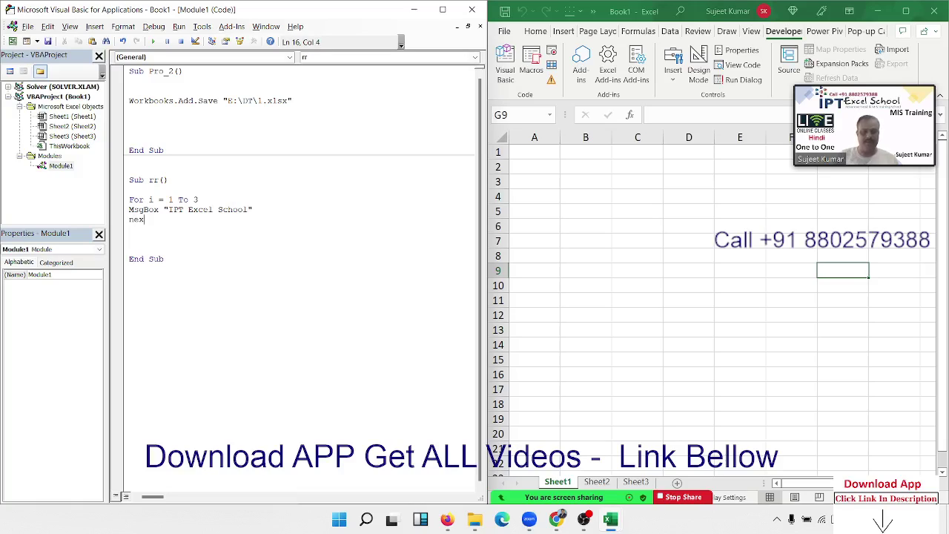
type("t i")
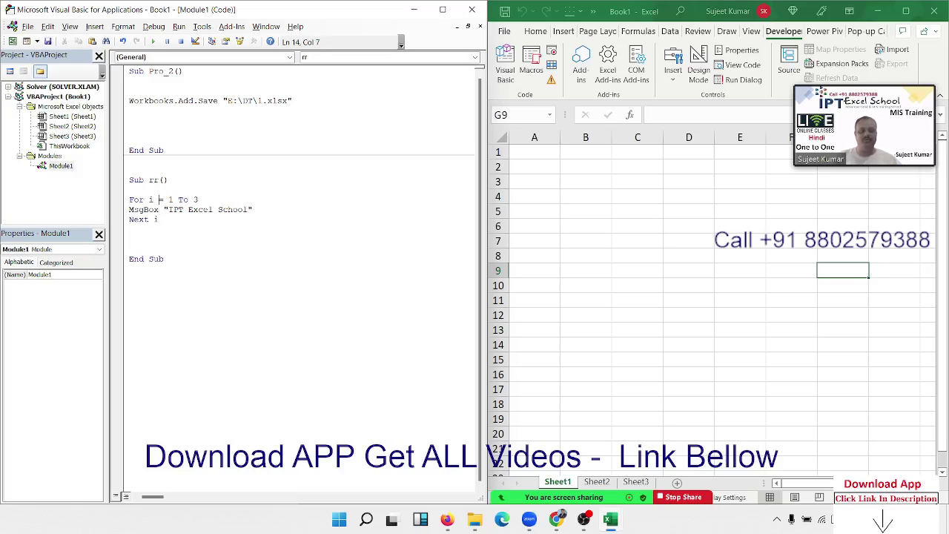
left_click(168, 199)
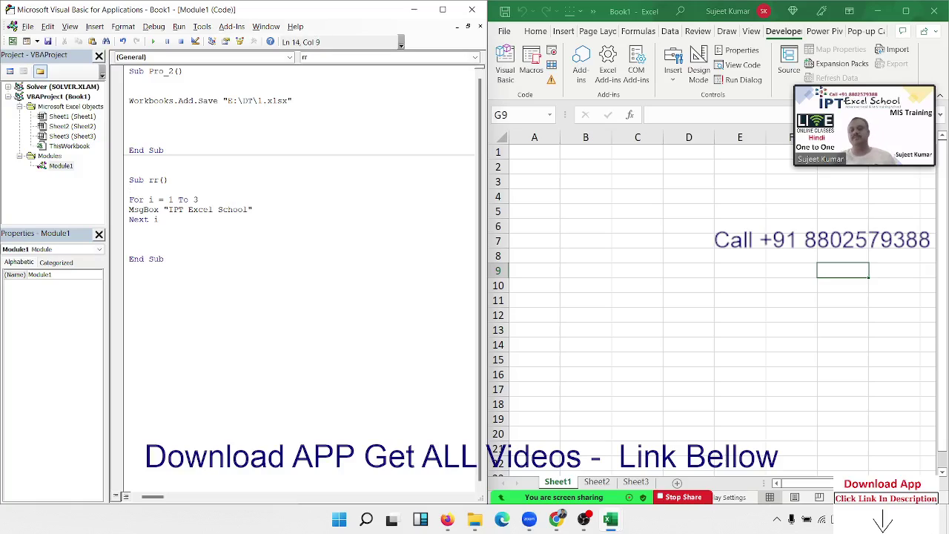
Run rr and click OK on the IPT Excel School message for all three loop passes
double_click(178, 209)
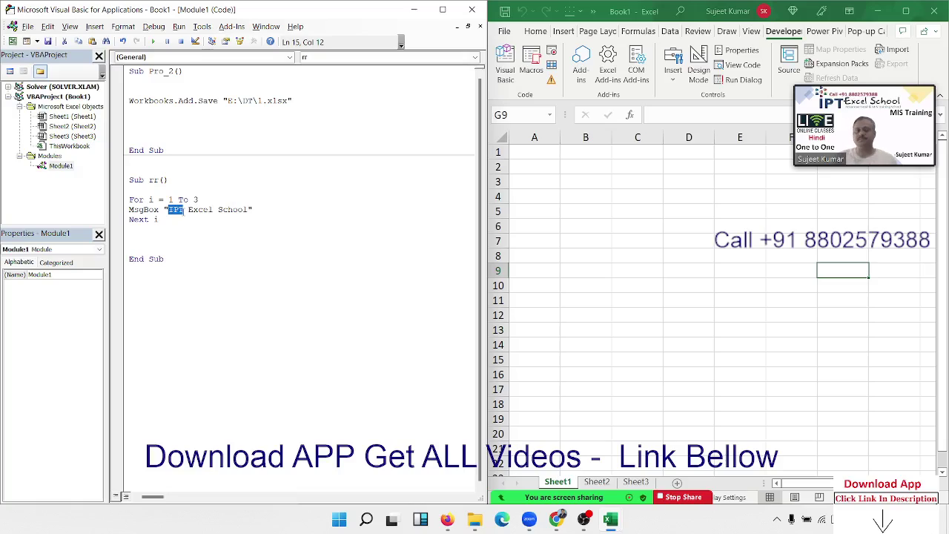
left_click(199, 200)
left_click_drag(199, 200, 168, 200)
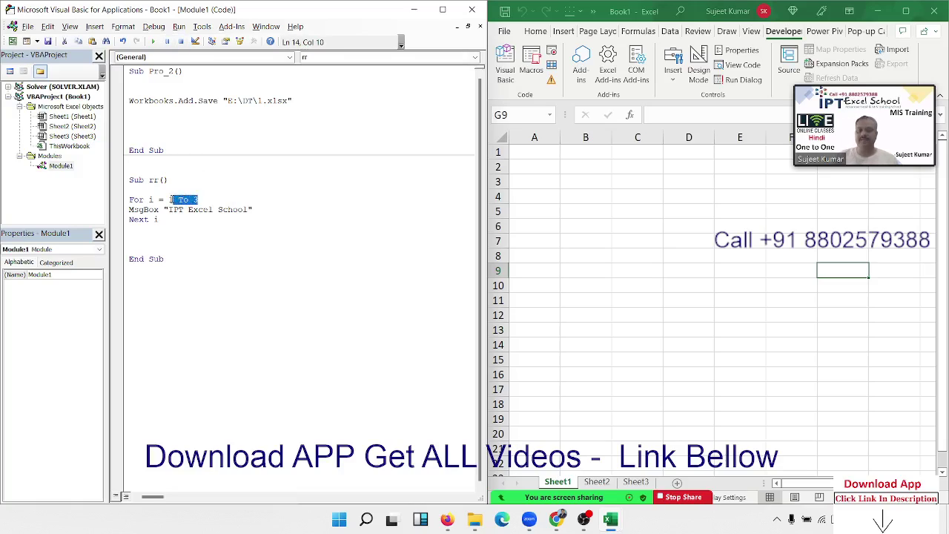
left_click(158, 211)
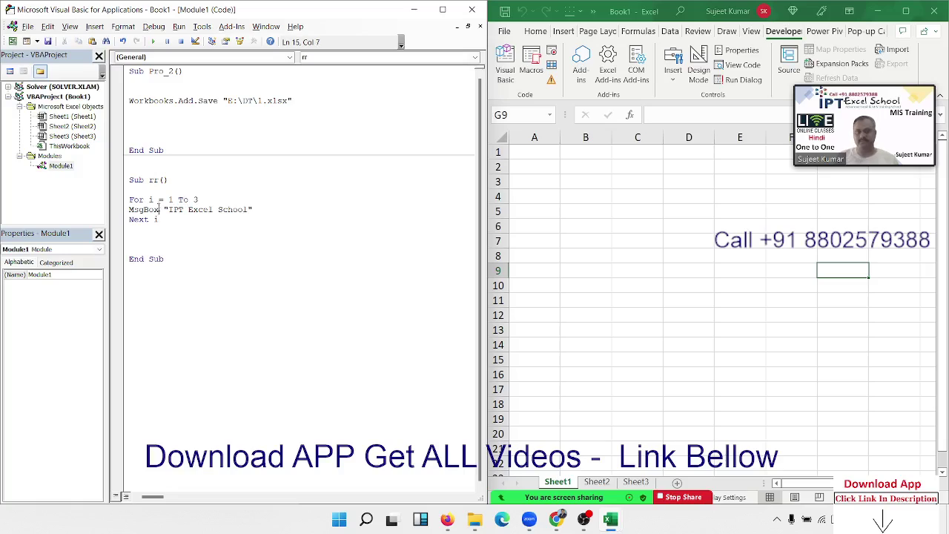
left_click(153, 42)
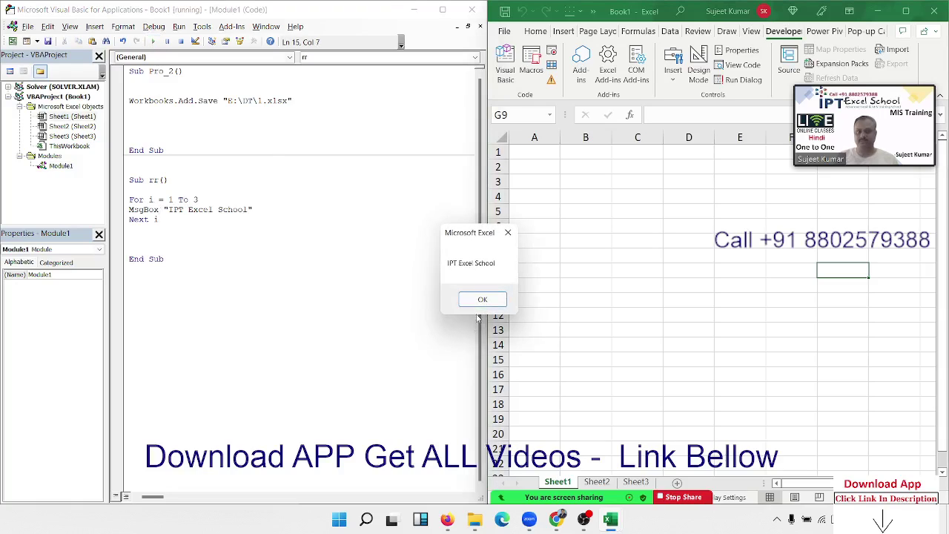
left_click(480, 301)
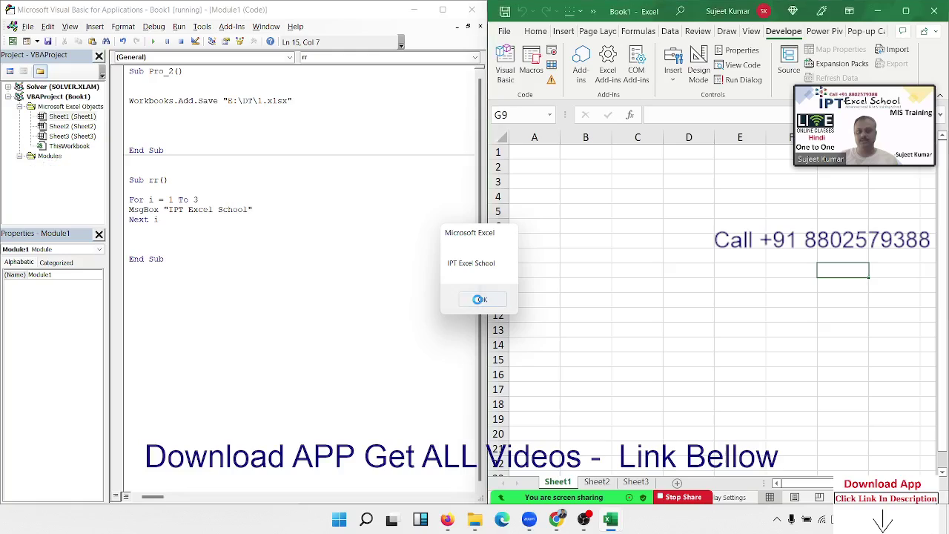
left_click(480, 301)
left_click(481, 301)
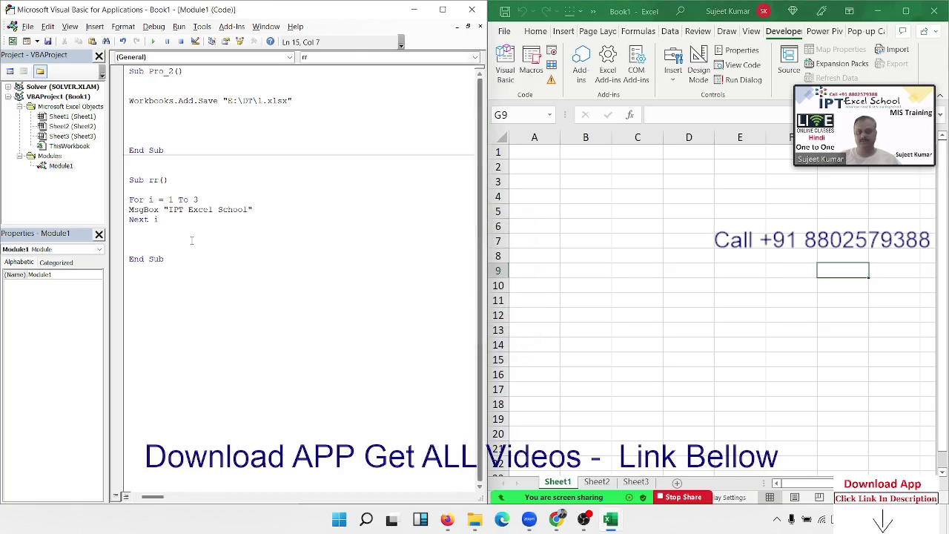
Add blank lines between the statements inside rr's For loop
key("Return")
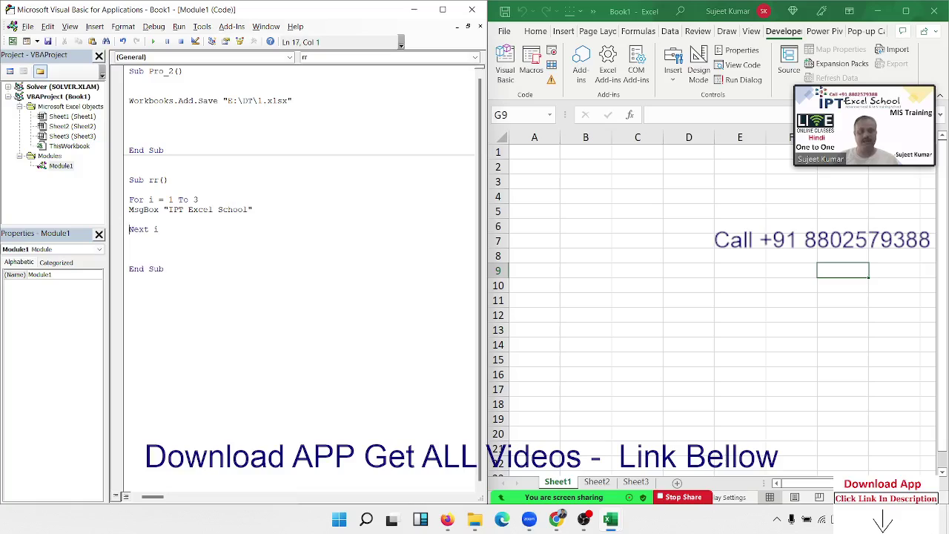
key("Up")
key("Up")
key("Return")
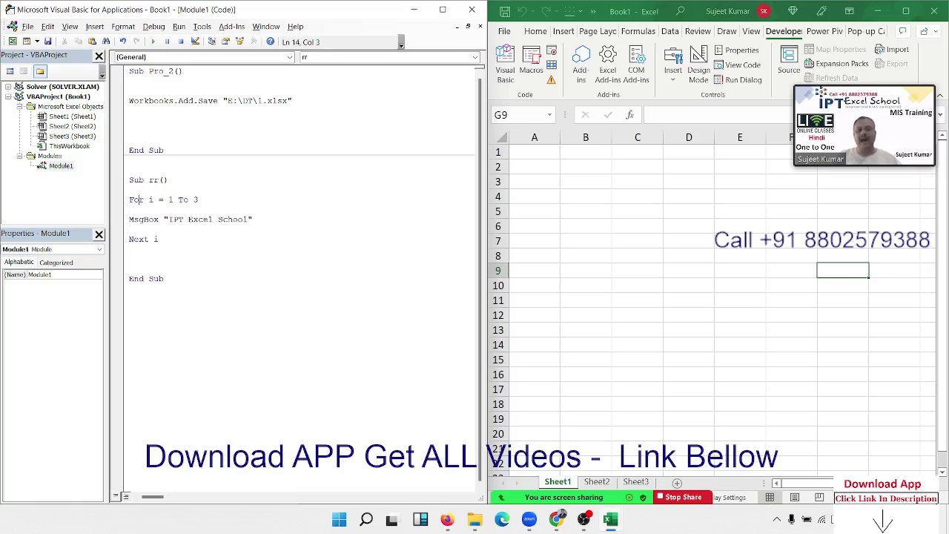
double_click(149, 199)
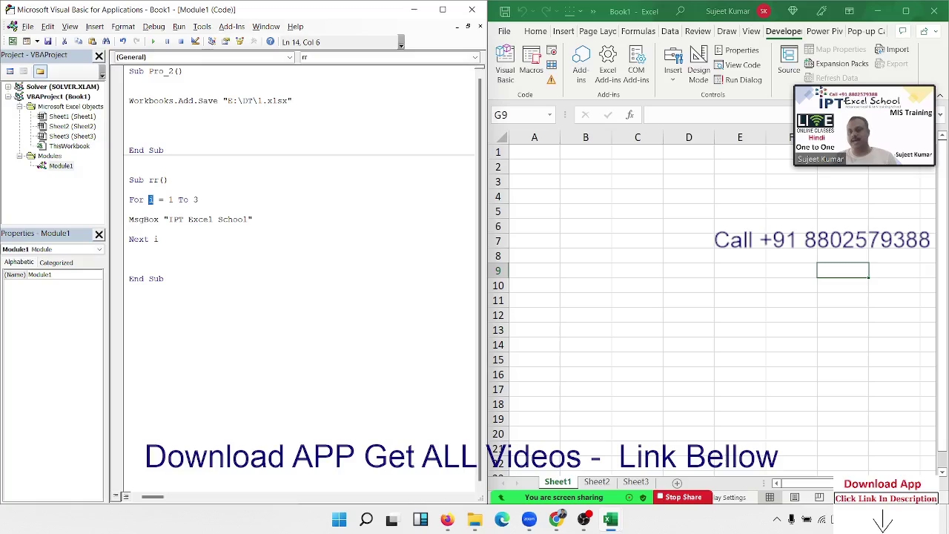
Append the loop counter so the line reads MsgBox "IPT Excel School" & i
left_click(261, 220)
type("& ")
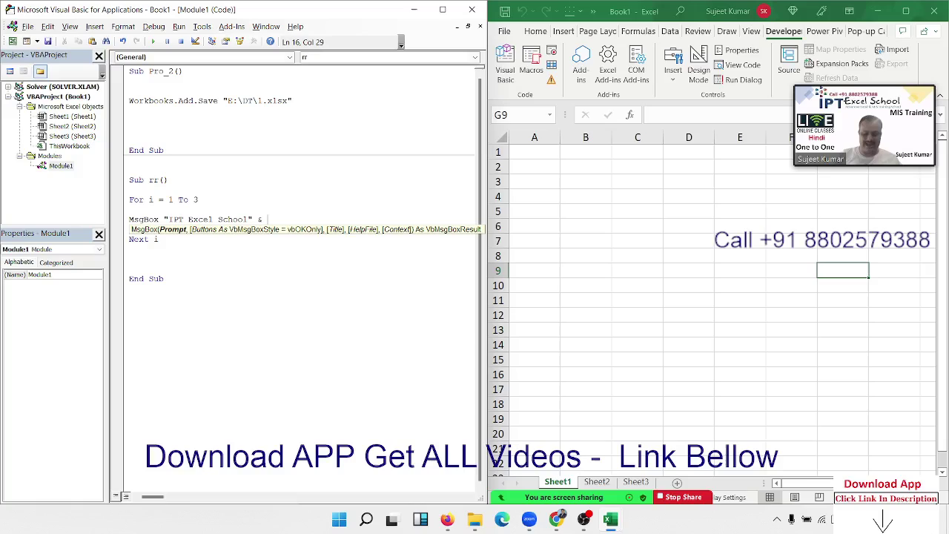
type("i")
left_click(264, 269)
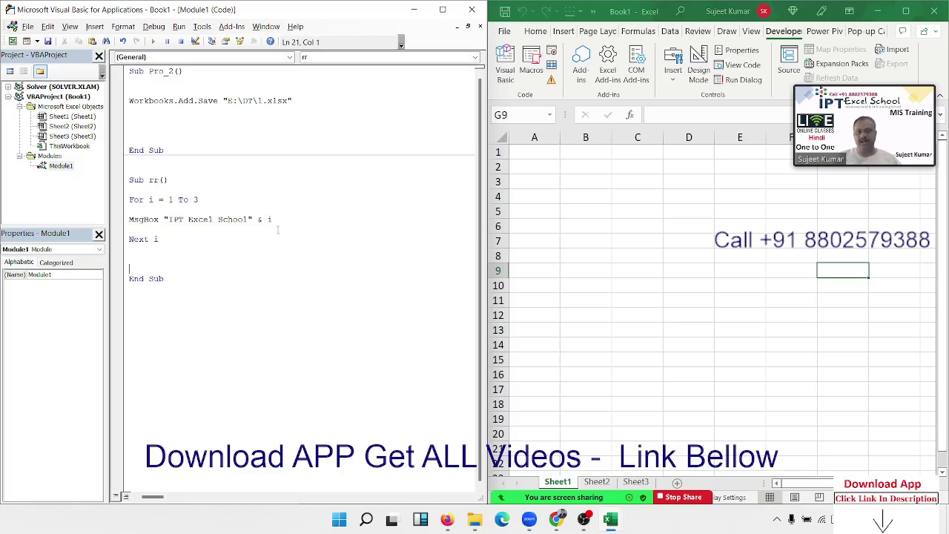
double_click(269, 219)
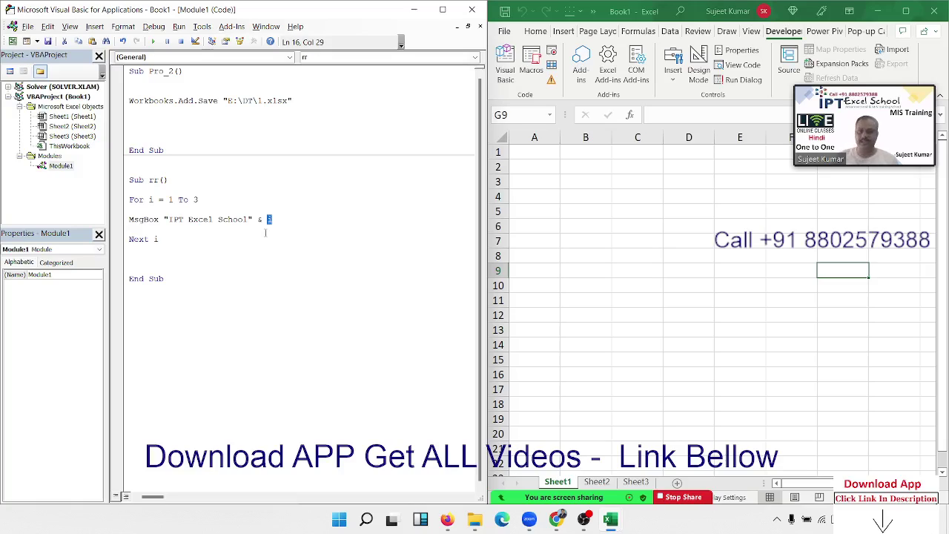
left_click(265, 232)
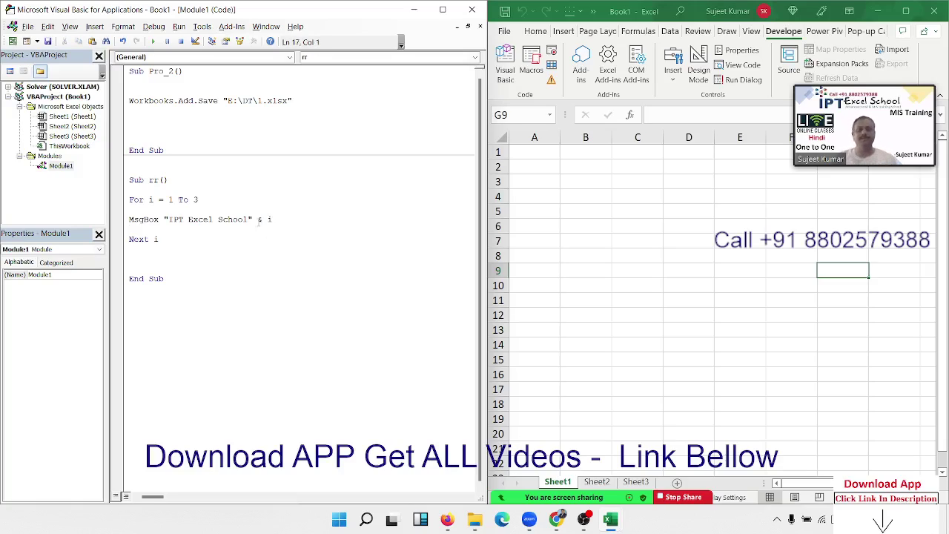
left_click(273, 220)
double_click(269, 219)
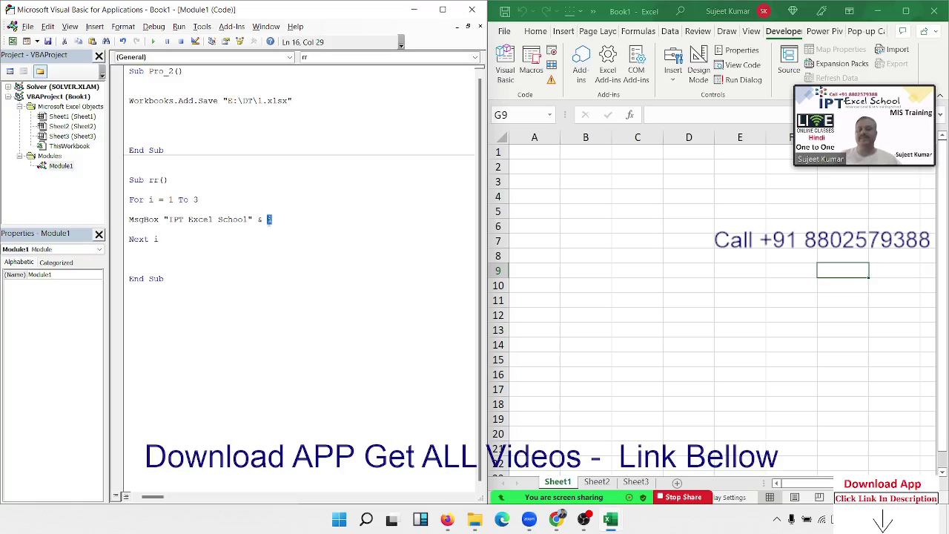
left_click(210, 211)
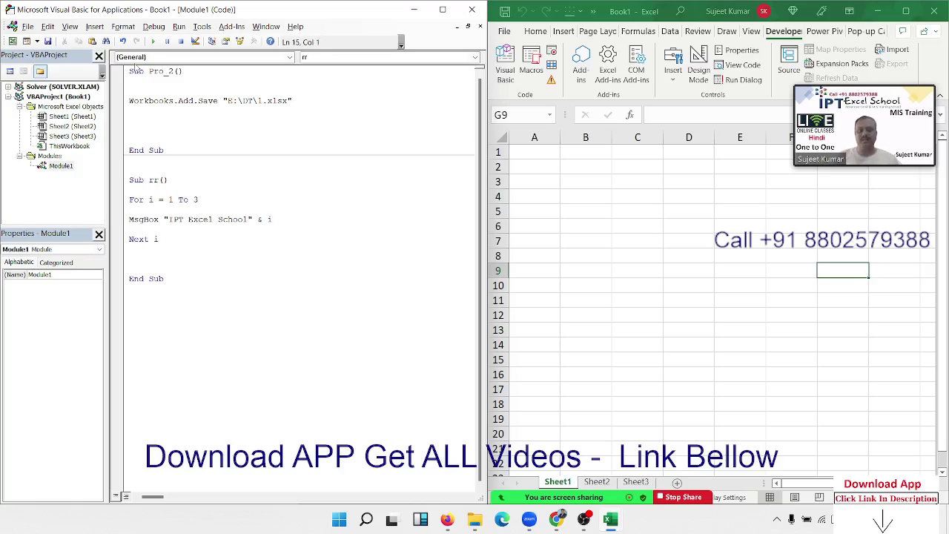
Run rr and dismiss the three messages IPT Excel School1, School2 and School3
left_click(153, 42)
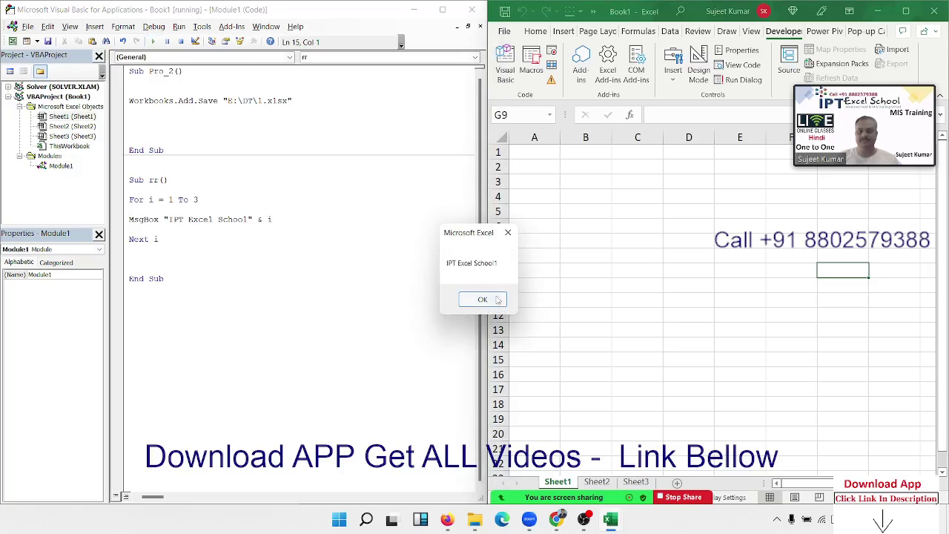
left_click(496, 297)
left_click(497, 299)
left_click(489, 299)
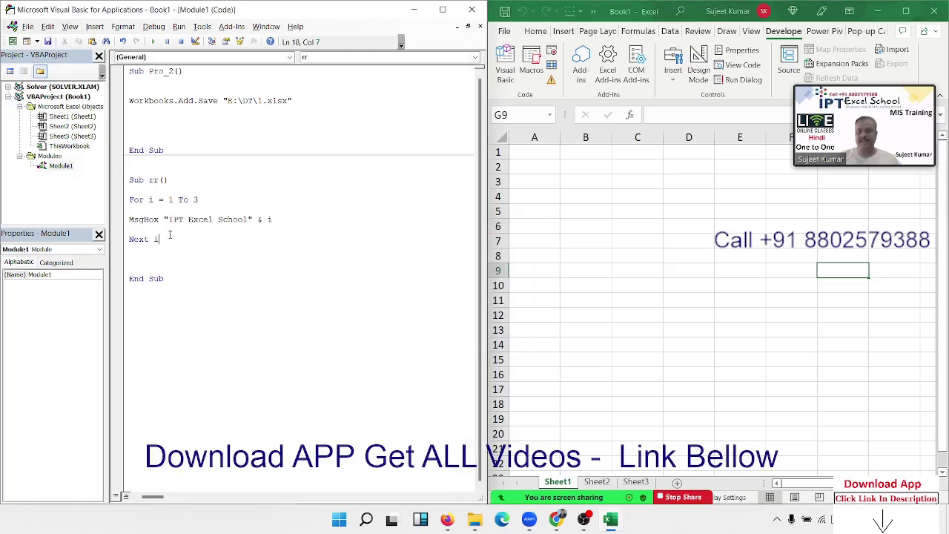
left_click_drag(170, 235, 129, 200)
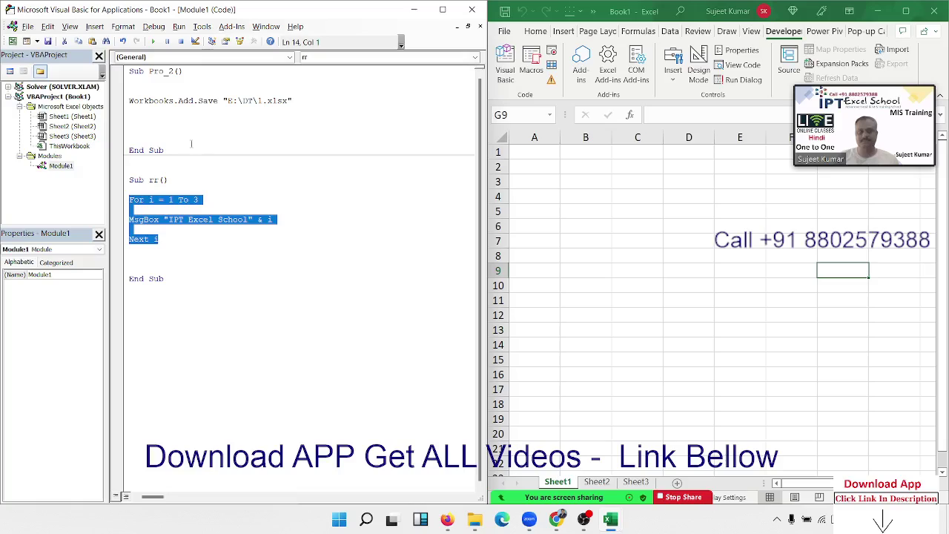
Add a For i = 1 To 12 loop header at the start of Pro_2's body
left_click(163, 80)
key("Return")
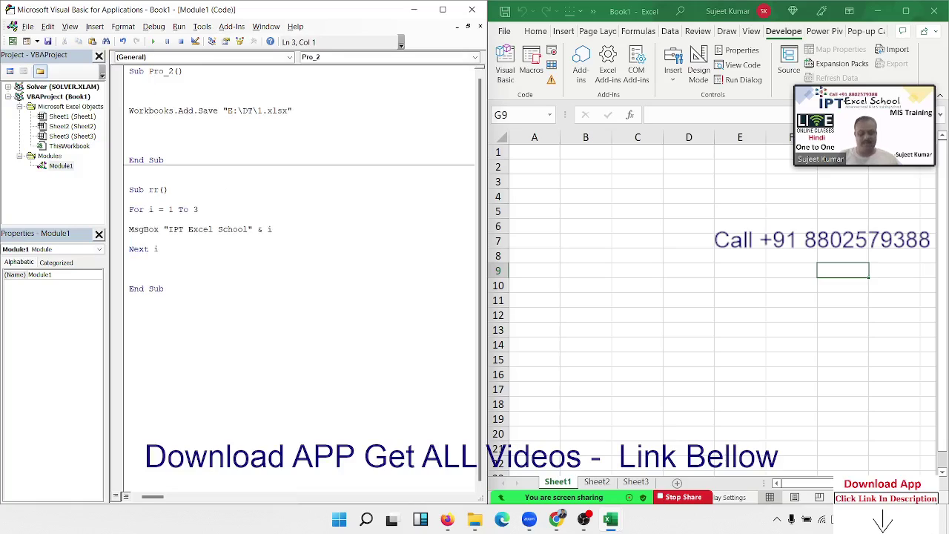
type("for i ")
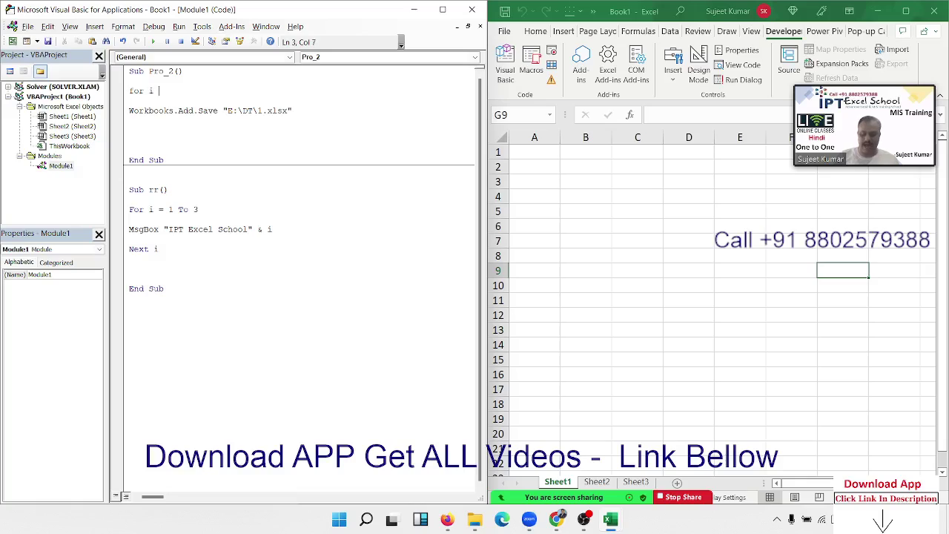
type("= 1 ")
type("to")
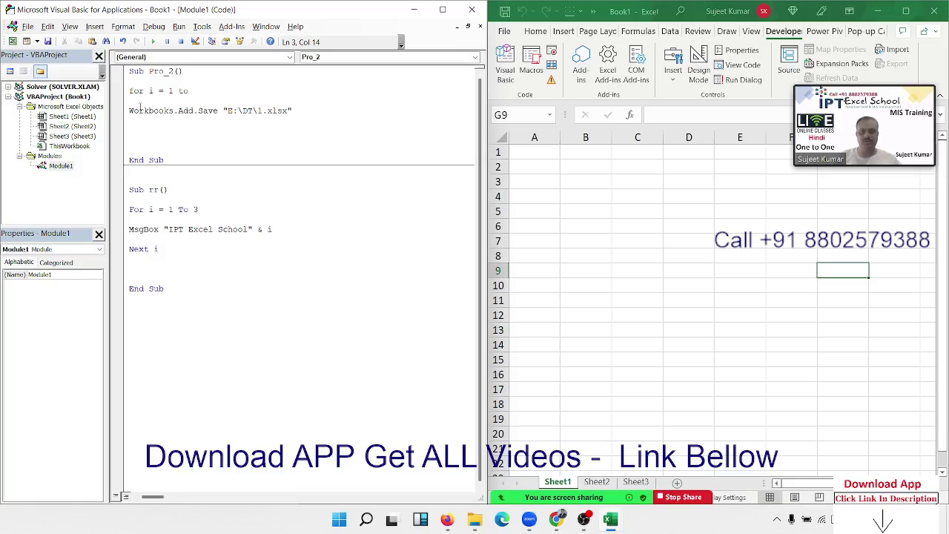
type("12")
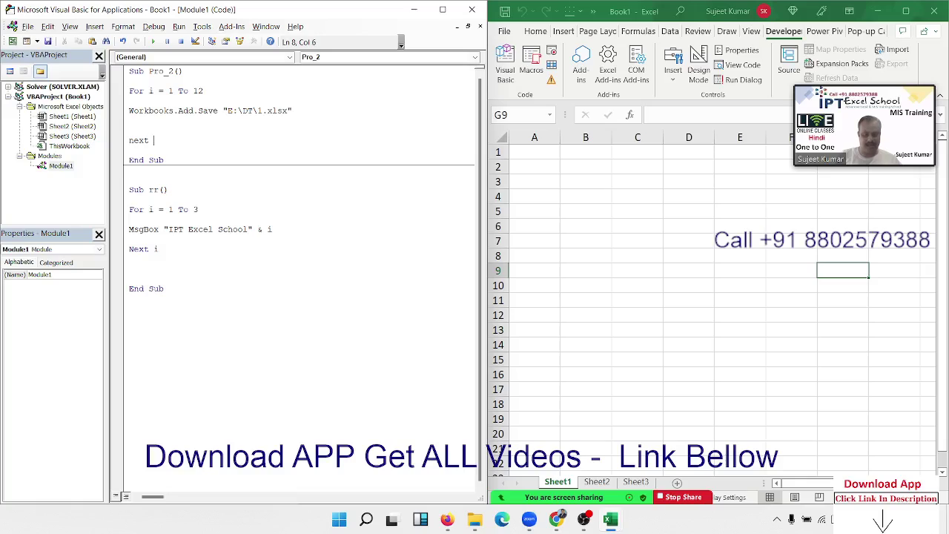
Change the save path to "E:\DT\" & i & ".xlsx" instead of the fixed 1
left_click(259, 110)
type("\" ")
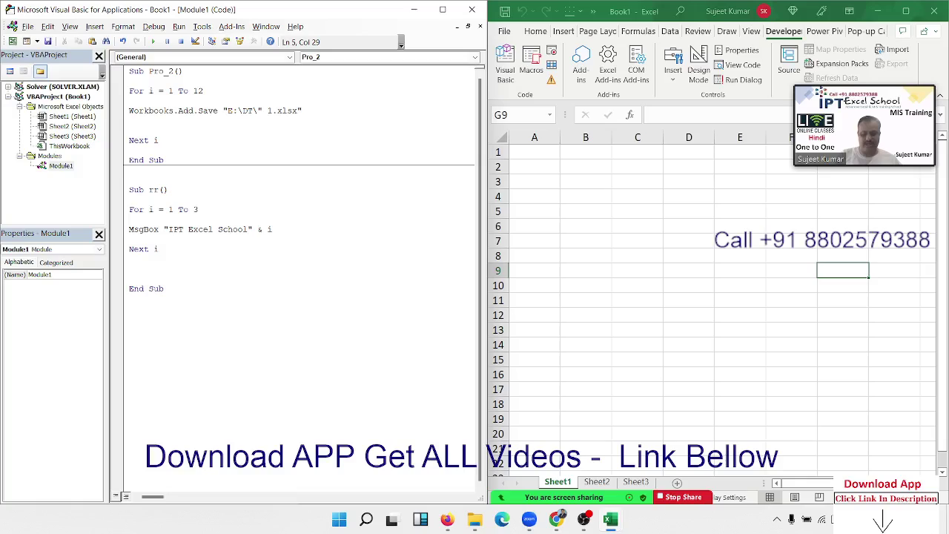
type("&")
key("Delete")
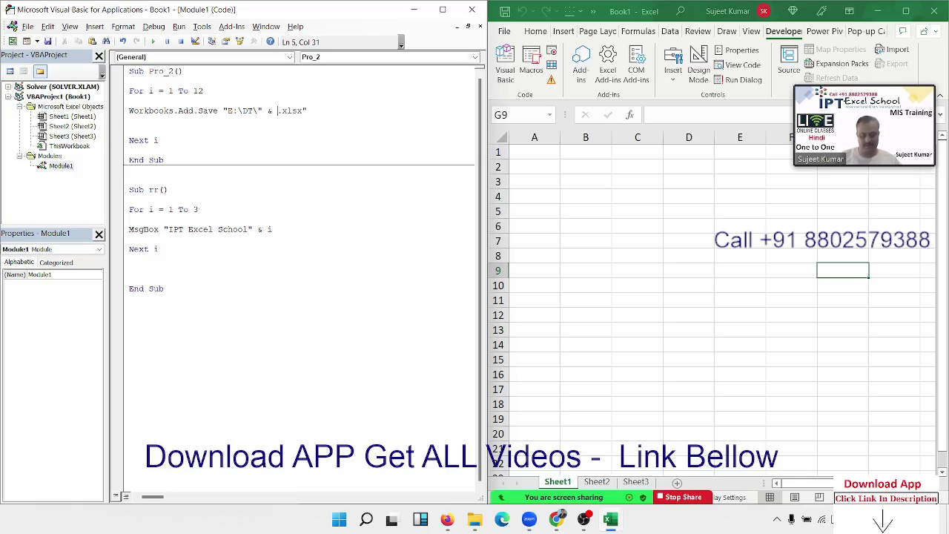
type("i & ")
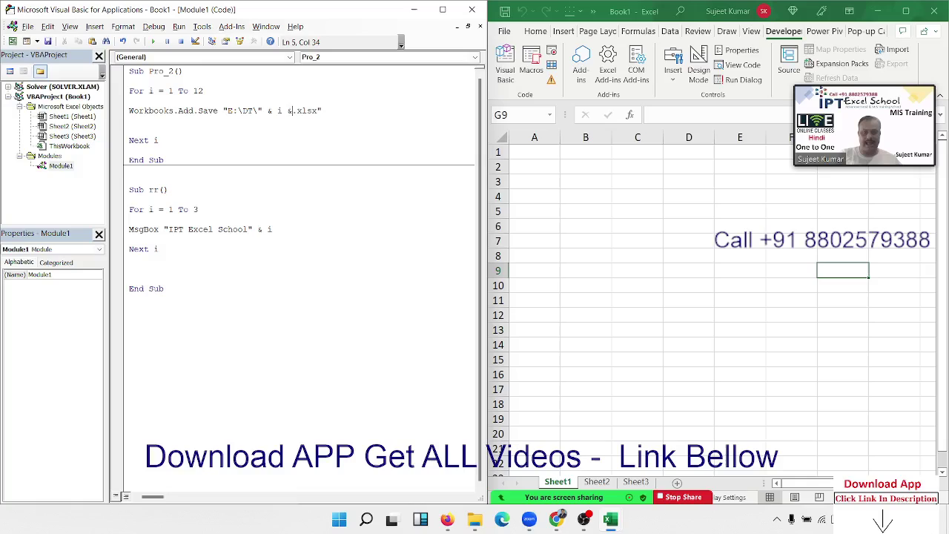
type("\"")
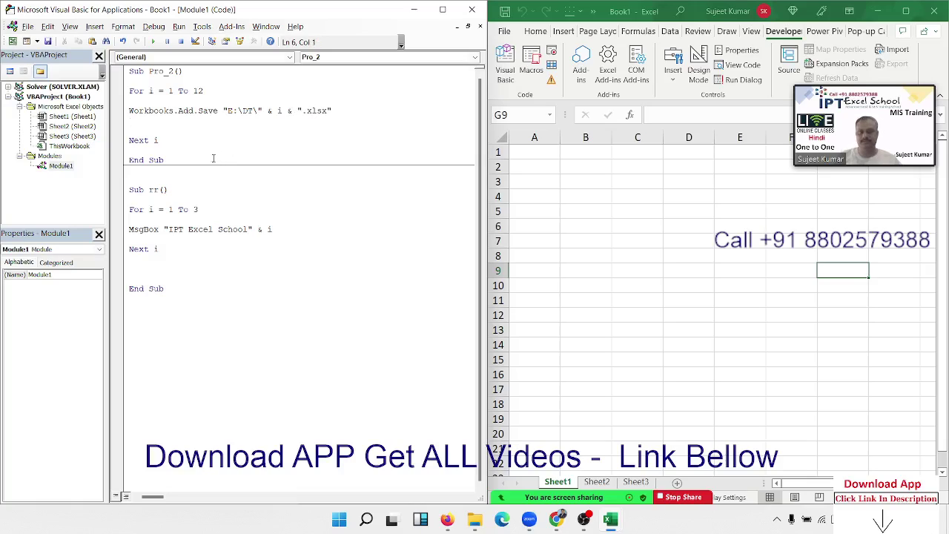
Add ActiveWorkbook.Close True after the save line
key("Return")
key("Return")
type("activewo")
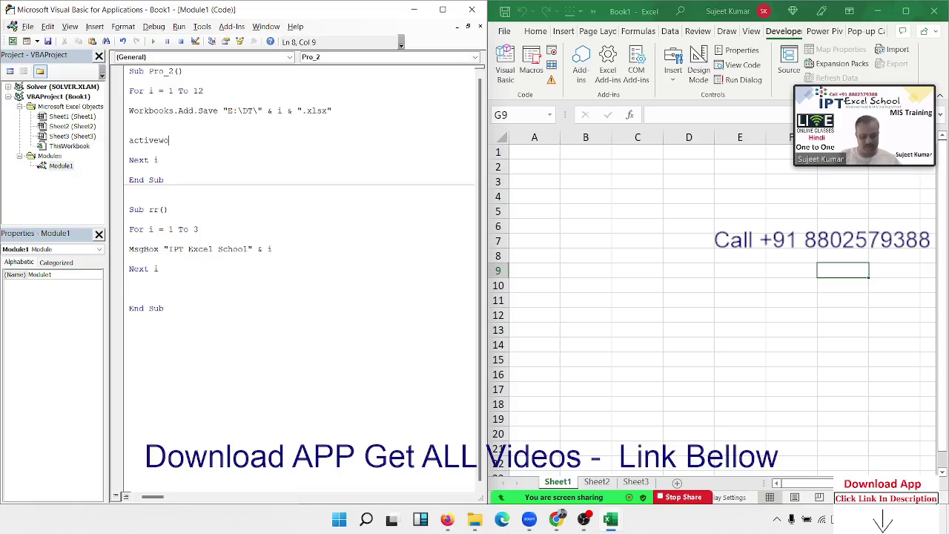
type("rkboo")
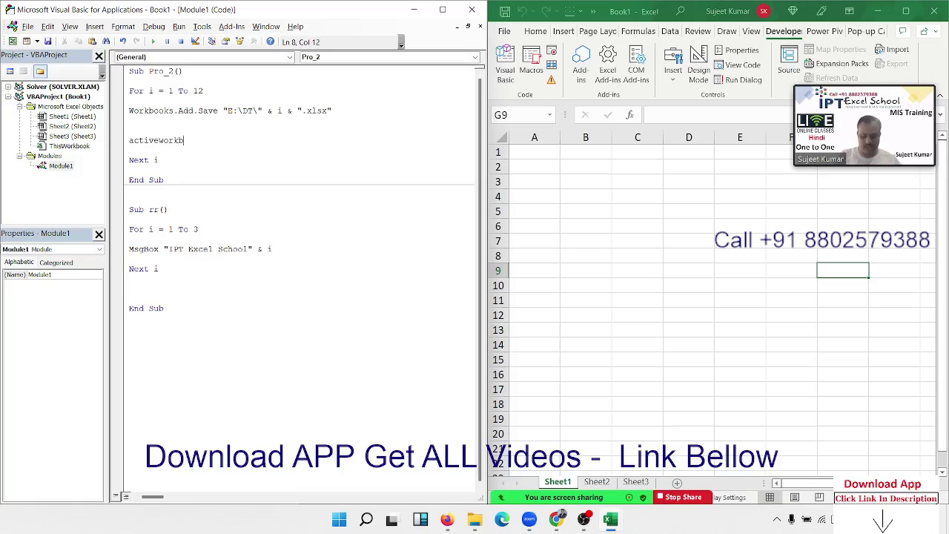
type("k.clo")
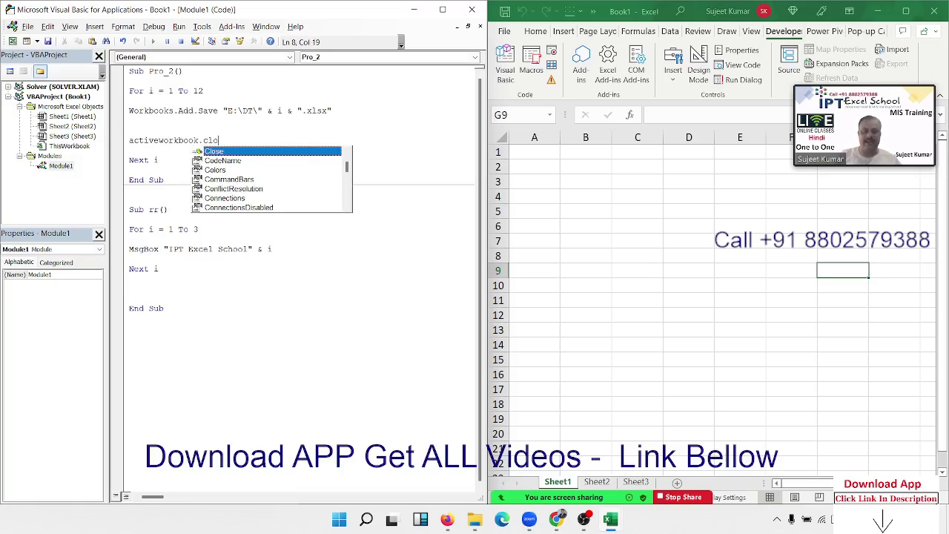
key("Tab")
type("true")
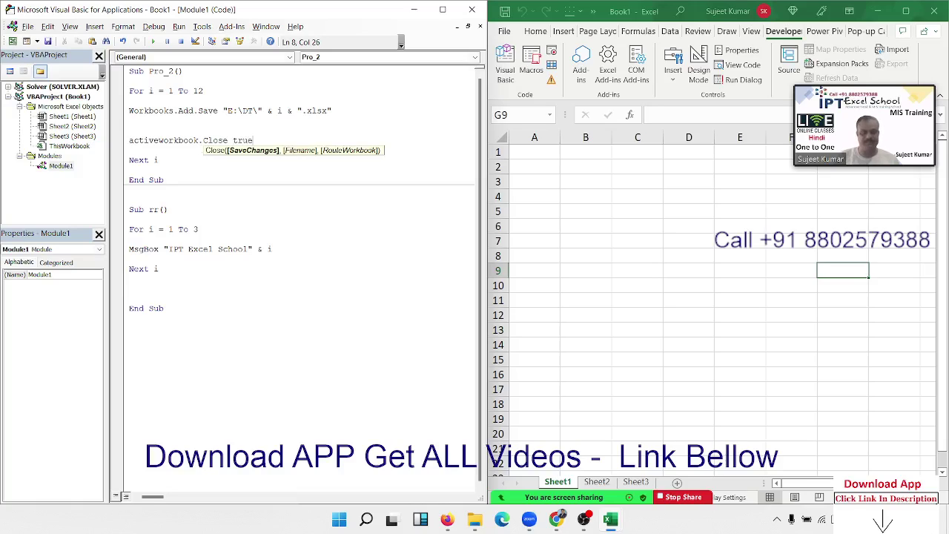
key("Up")
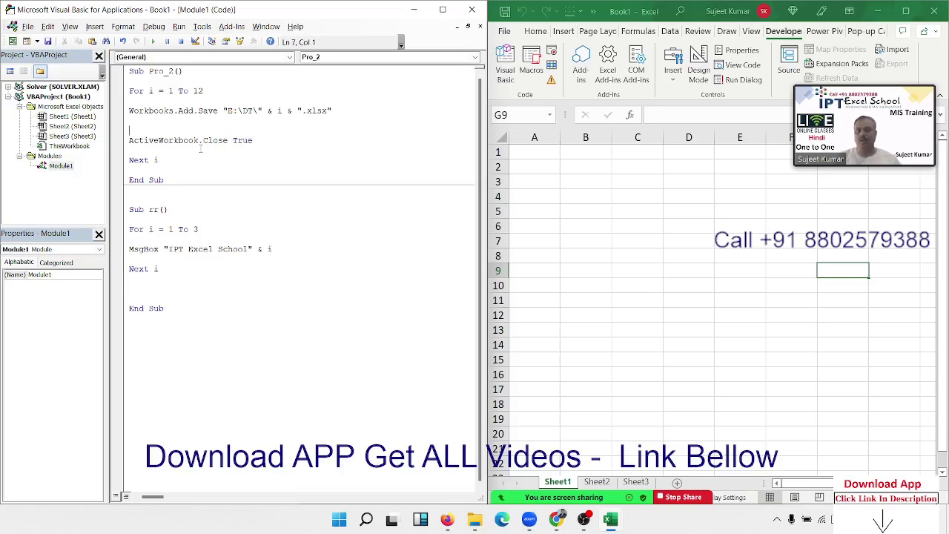
left_click(200, 120)
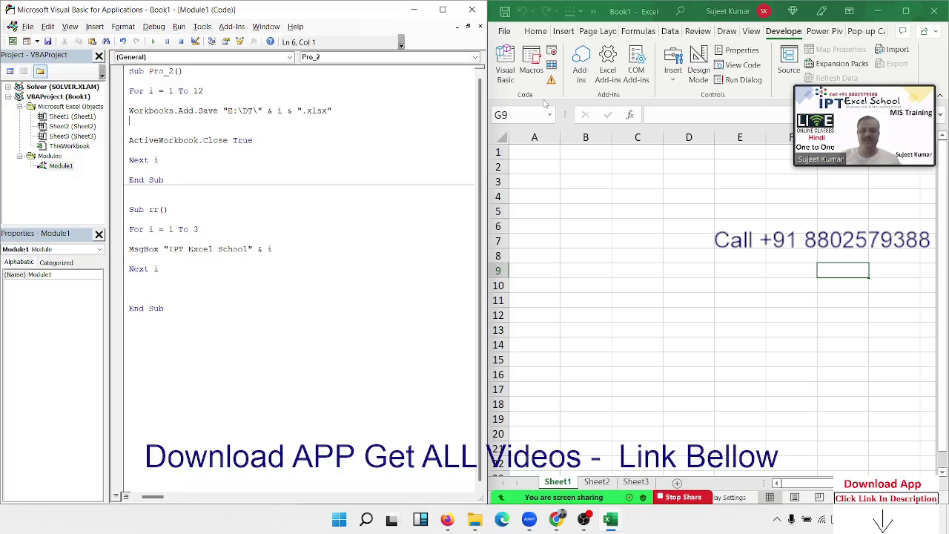
Run Pro_2 from the Macros list and acknowledge the resulting compile error
left_click(531, 63)
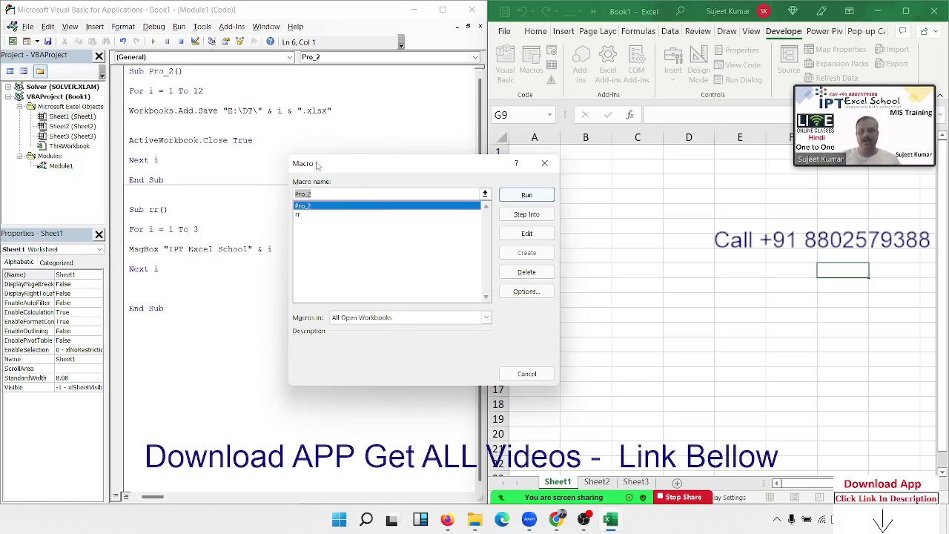
left_click_drag(316, 165, 419, 179)
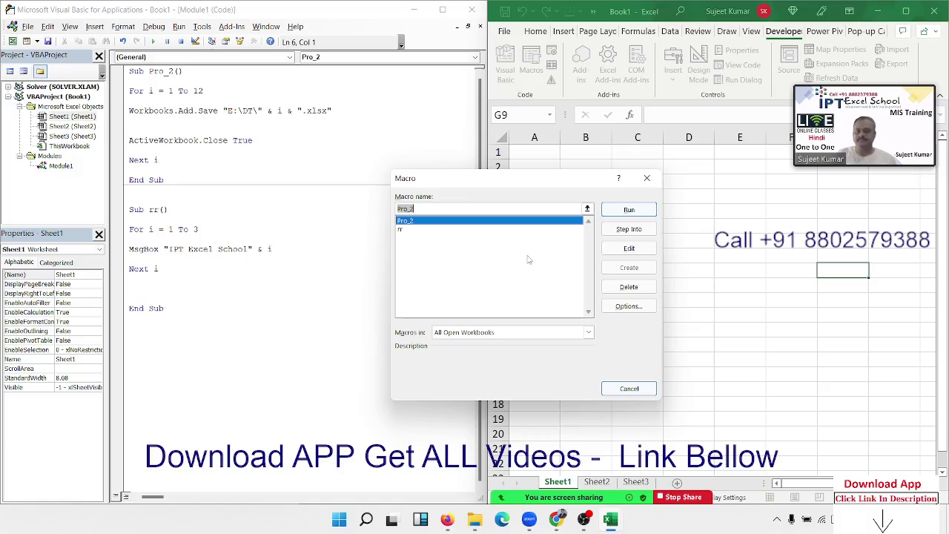
left_click(629, 211)
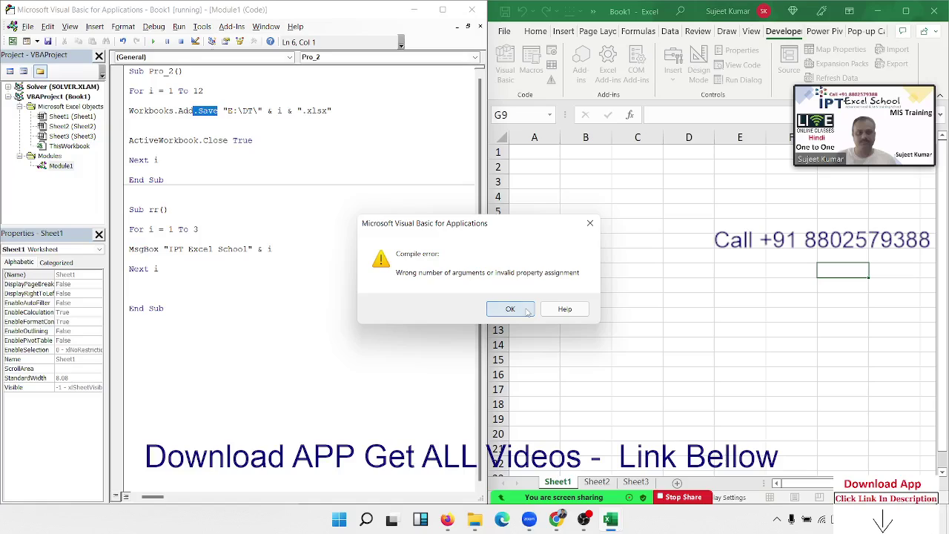
left_click(531, 311)
Change .Save to .SaveAs, reset the halted macro and run Pro_2 again
left_click(221, 110)
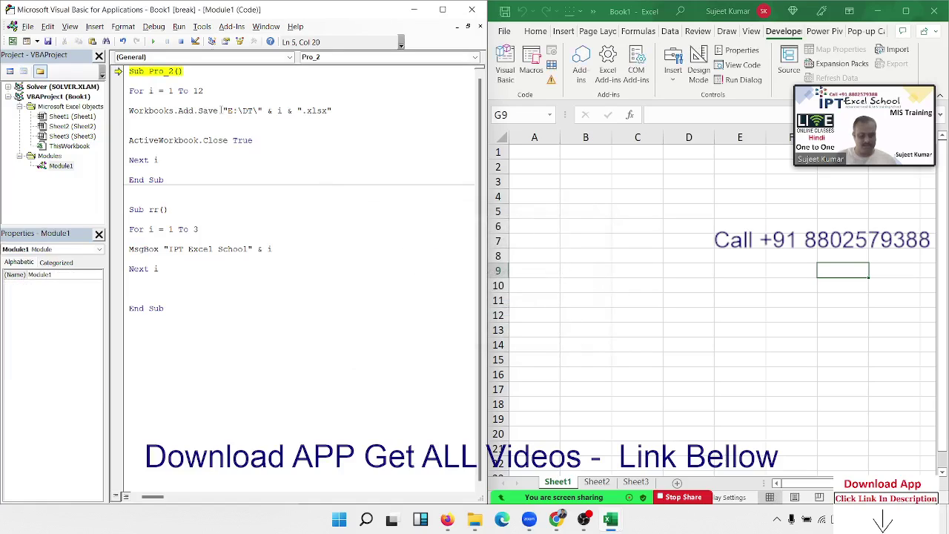
key("Left")
type("s")
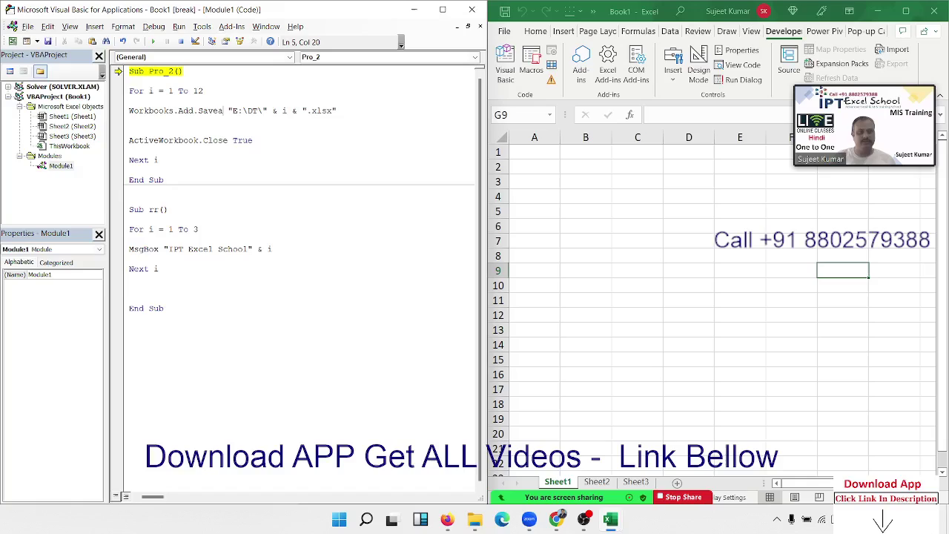
type("s")
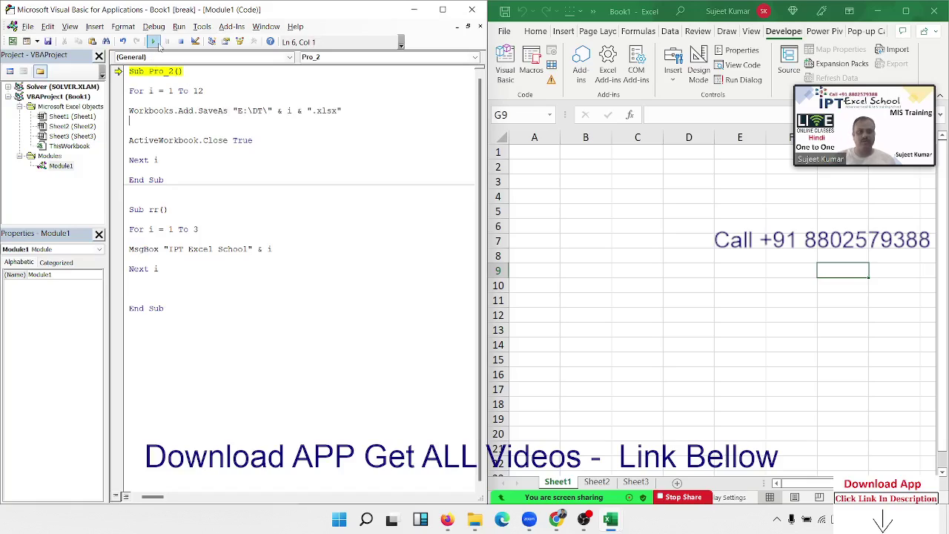
left_click(181, 41)
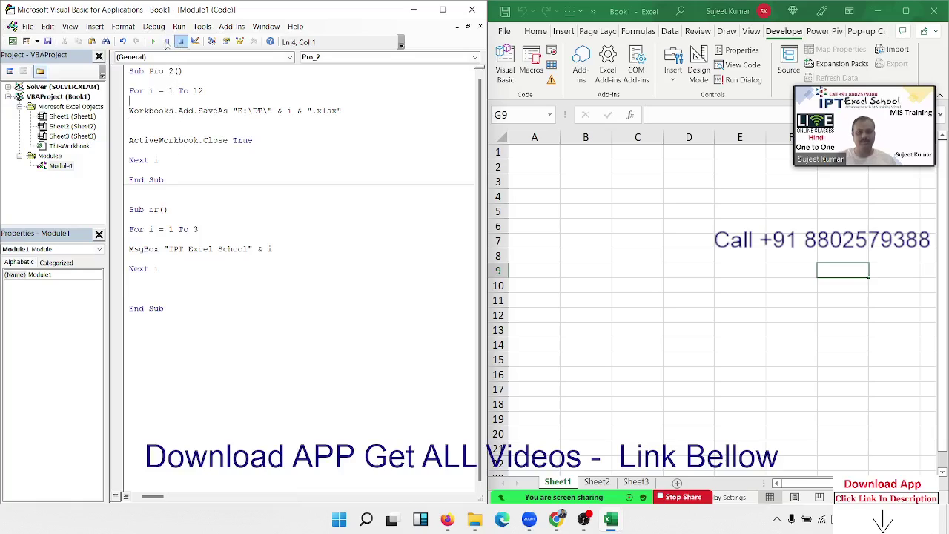
left_click(154, 41)
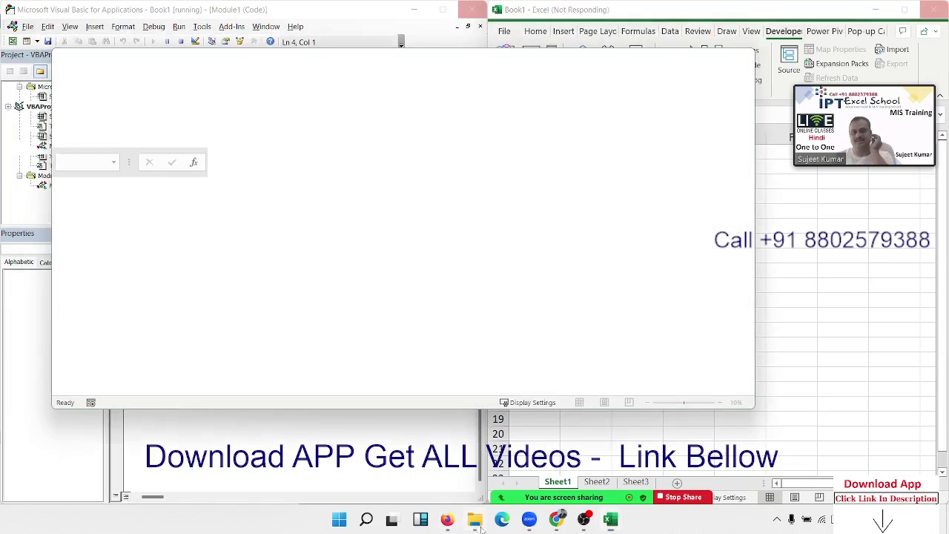
Check the saved workbooks in the DT folder, then return to Excel's Book1 window
mouse_move(484, 525)
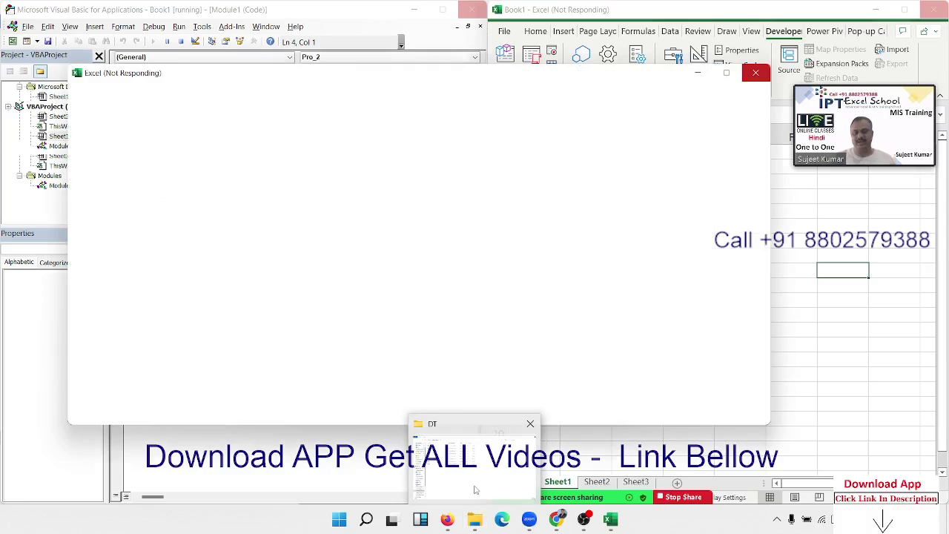
left_click(472, 475)
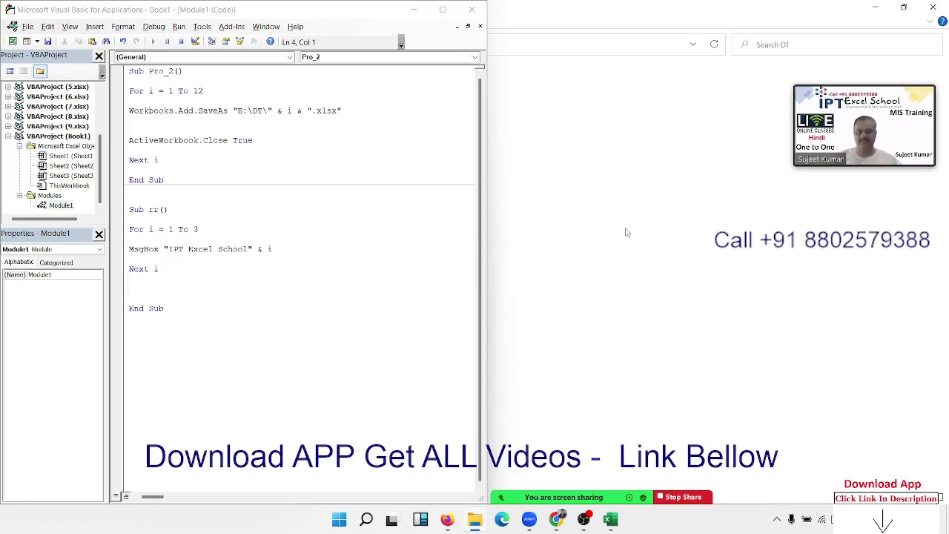
mouse_move(565, 523)
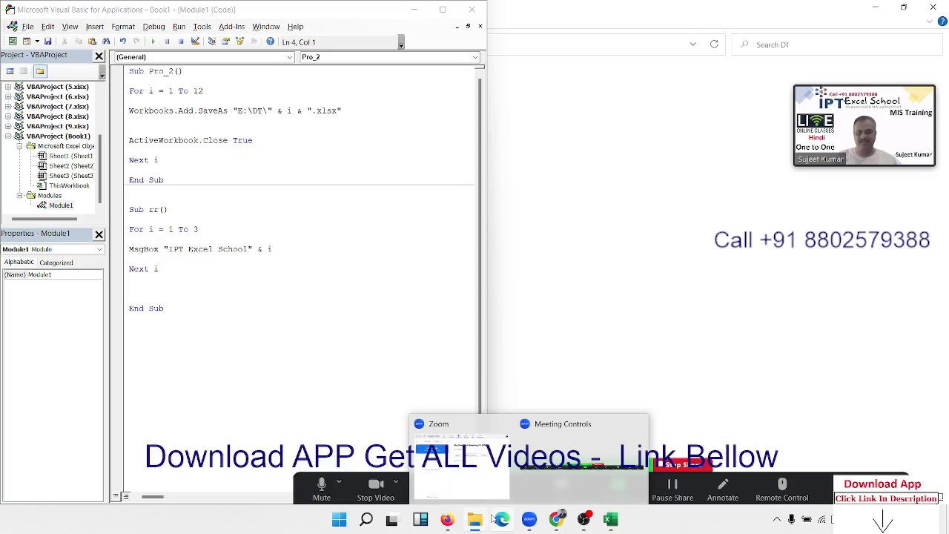
mouse_move(610, 519)
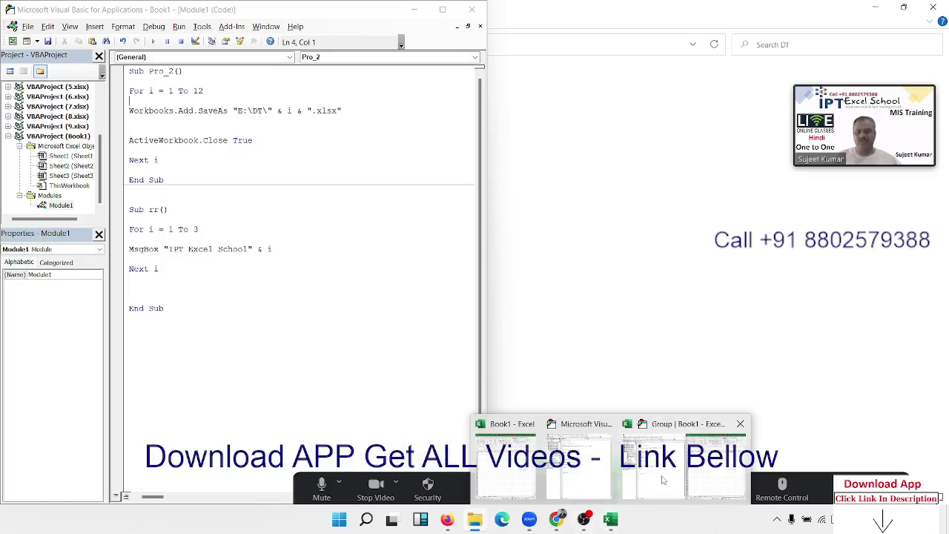
left_click(663, 479)
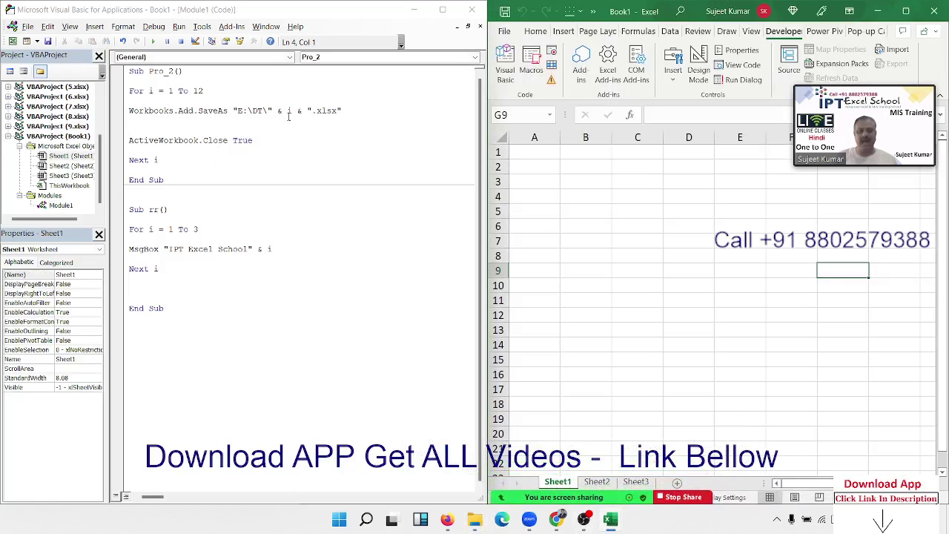
Change the SaveAs file name part to MonthName(i, True)
left_click(288, 115)
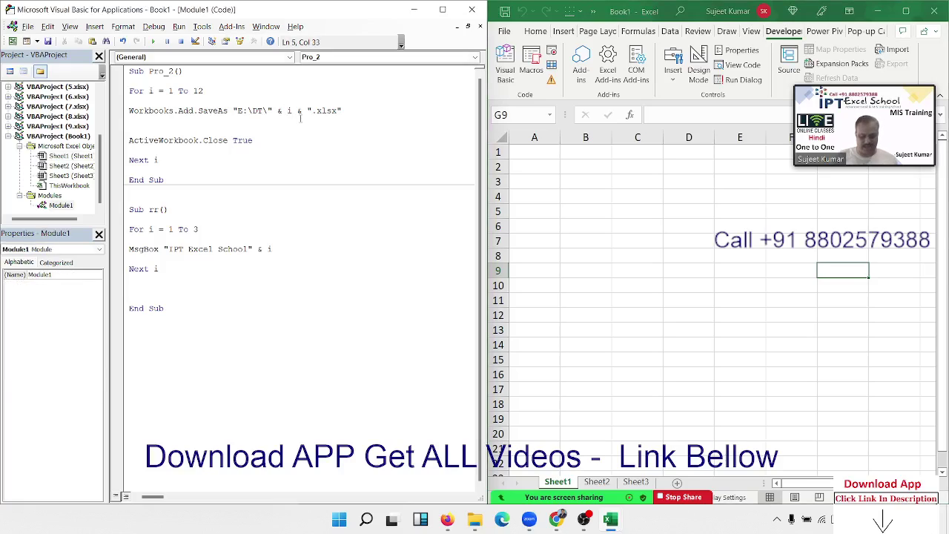
type("month")
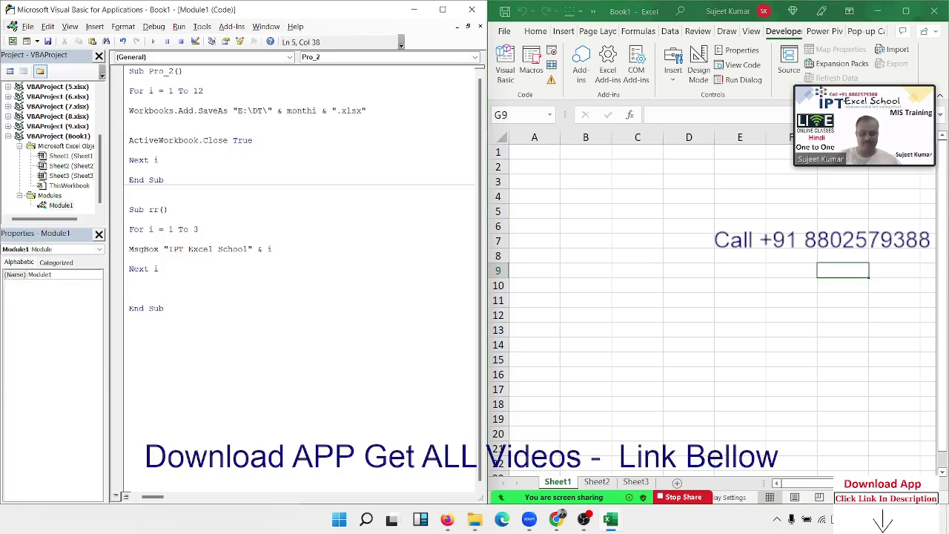
type("name")
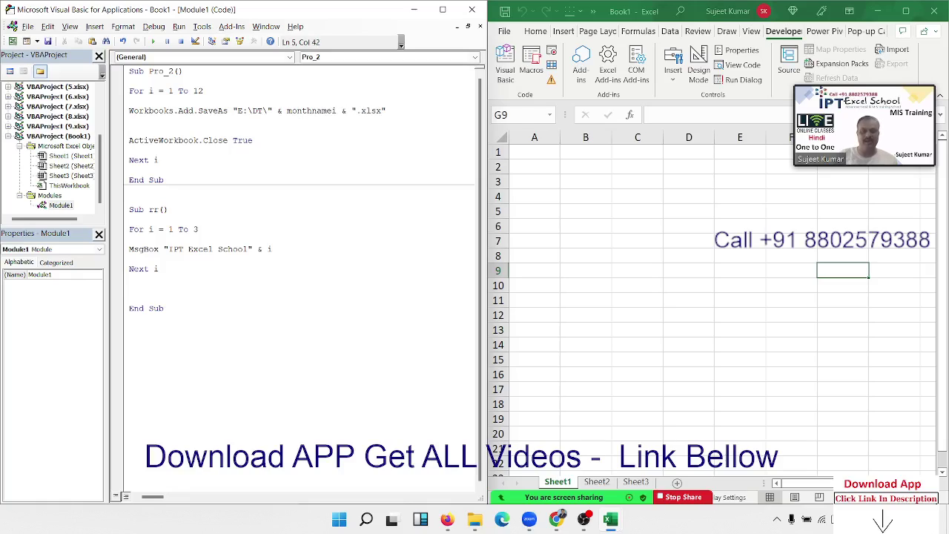
type("(i,")
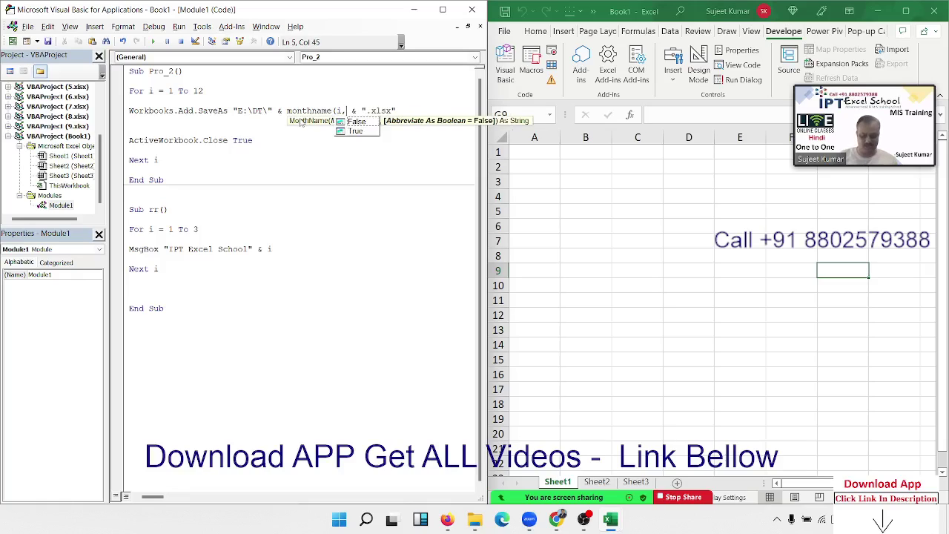
type("true")
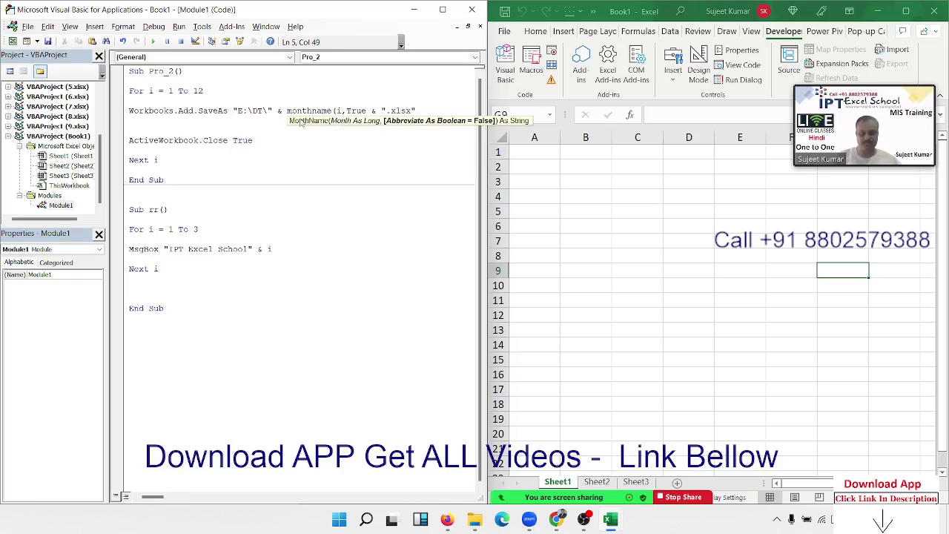
type(")")
left_click(300, 150)
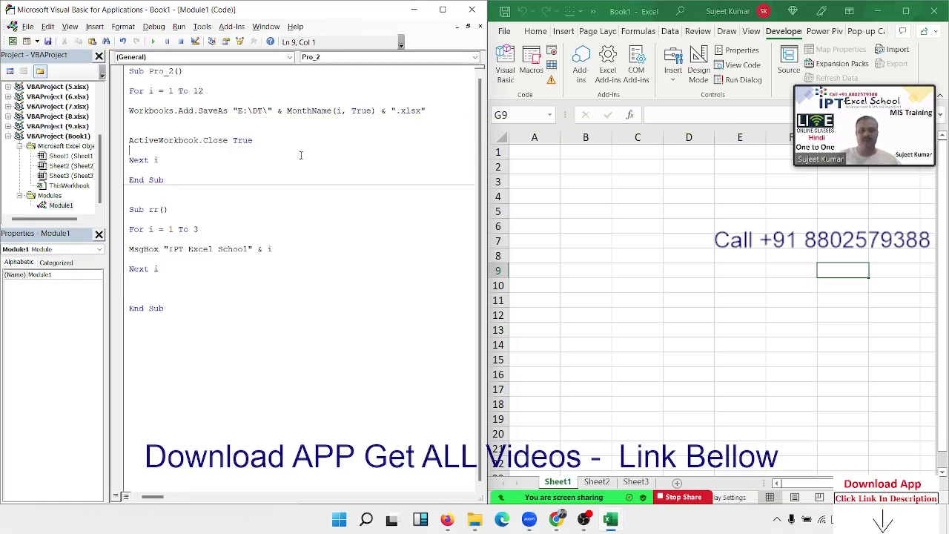
left_click(223, 159)
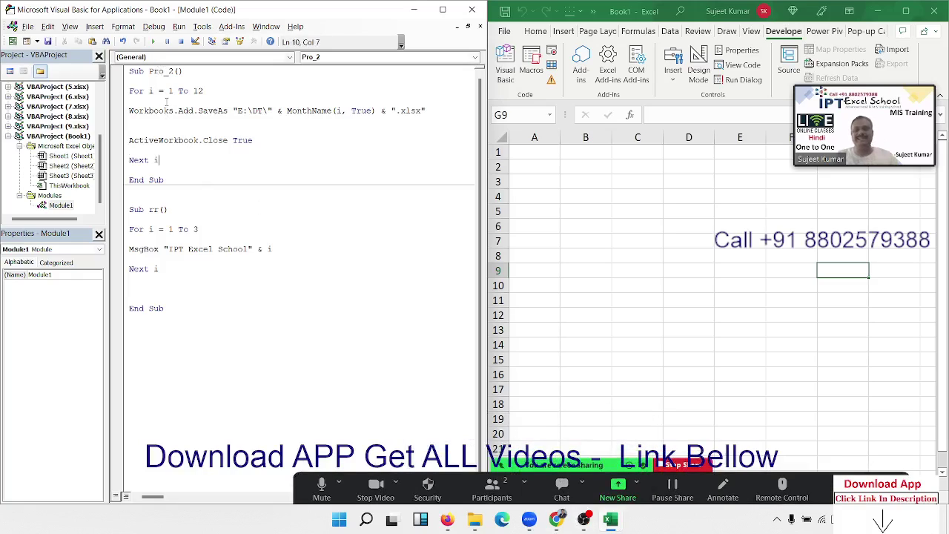
Add Application.DisplayAlerts = False at the top of Pro_2 and run it
left_click(157, 81)
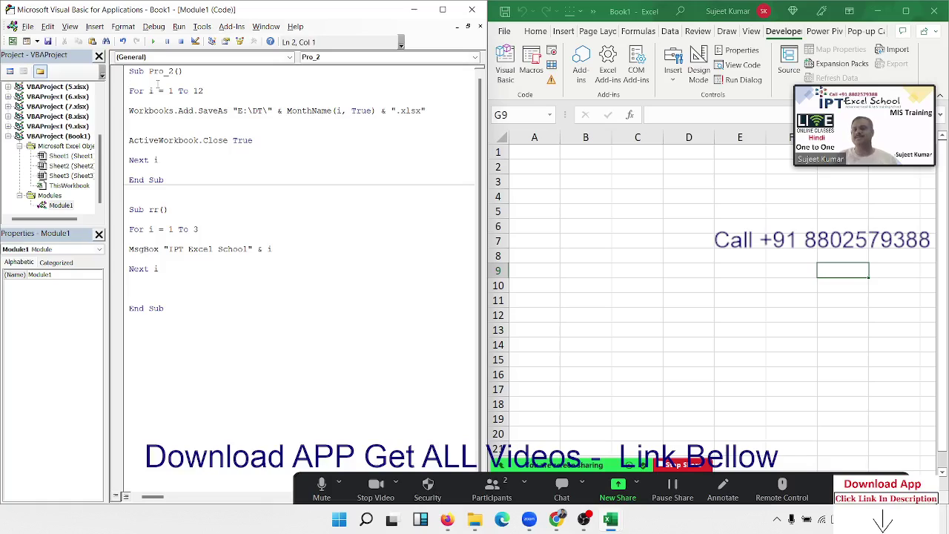
key("Return")
type("app")
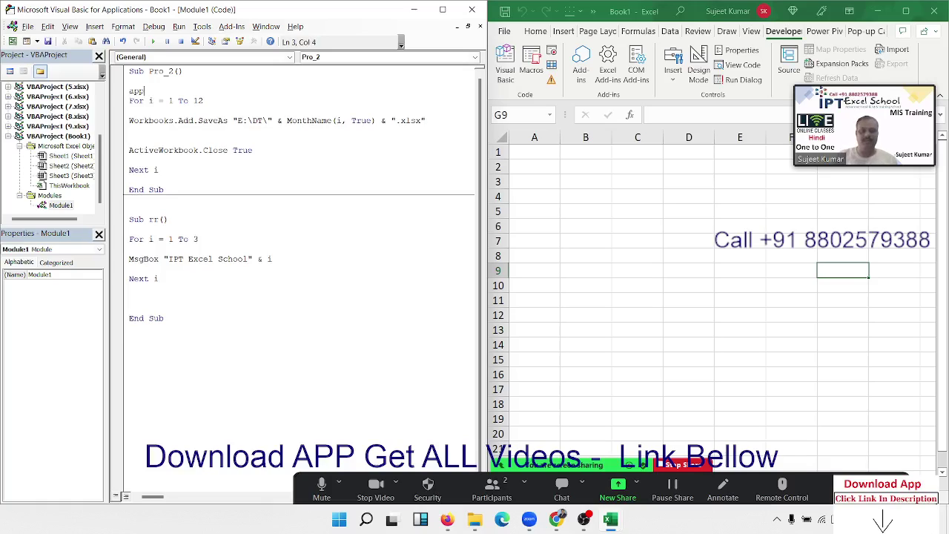
type("lica")
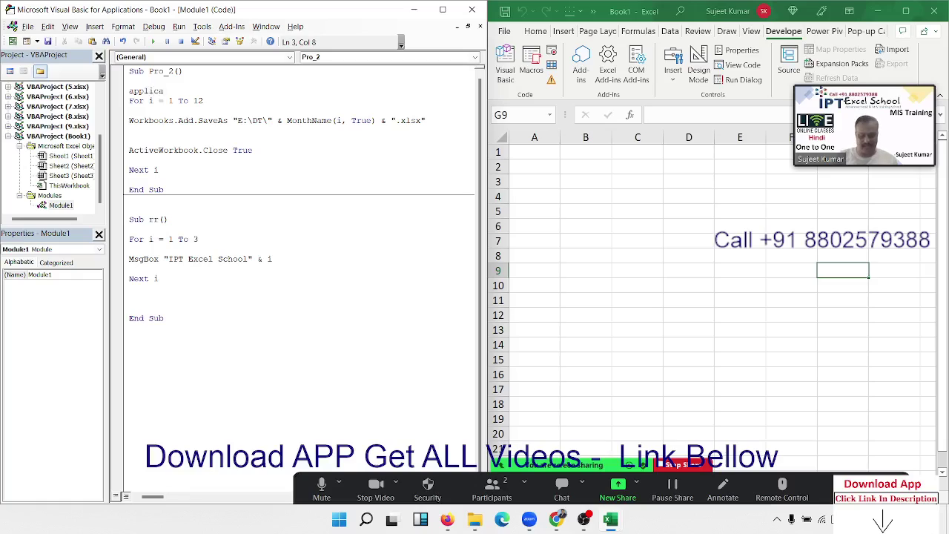
type("tion.")
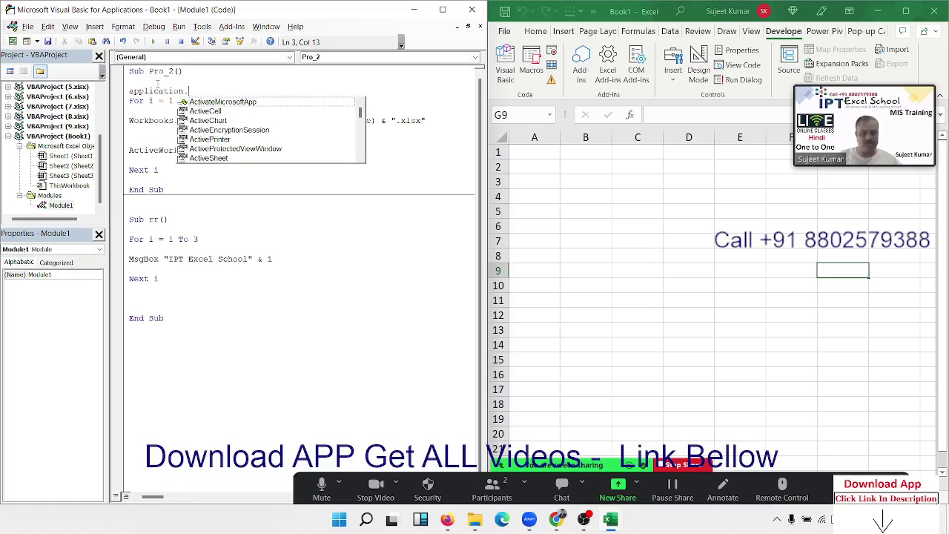
type("displ")
key("Tab")
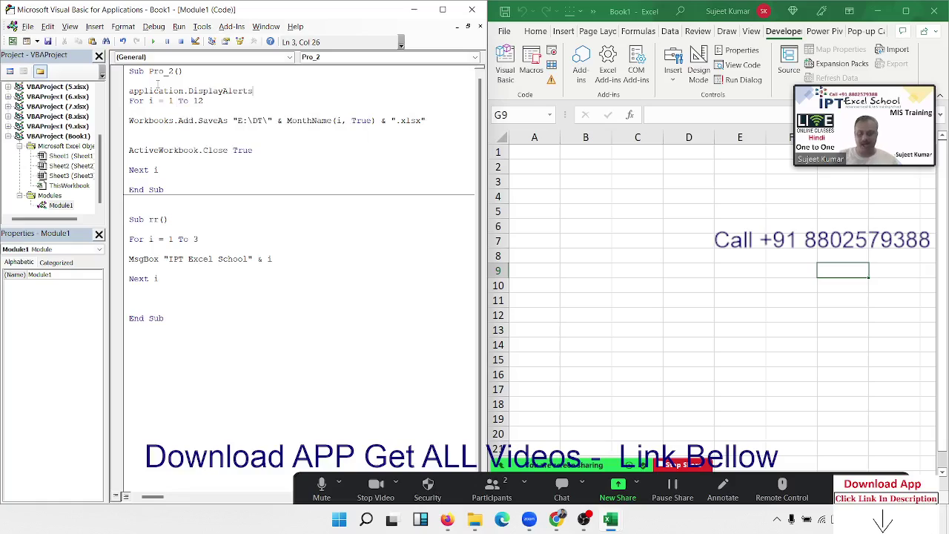
type("=fa")
key("Tab")
key("Down")
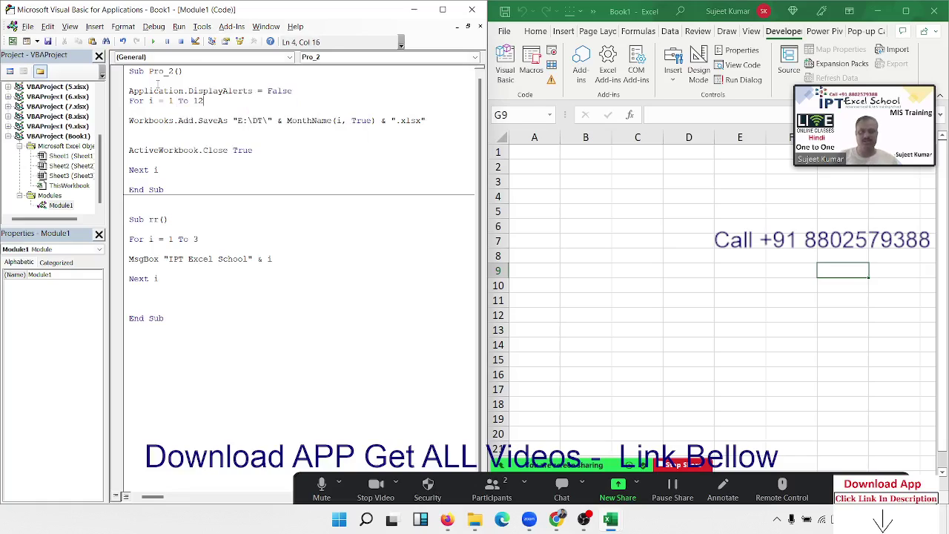
left_click(153, 42)
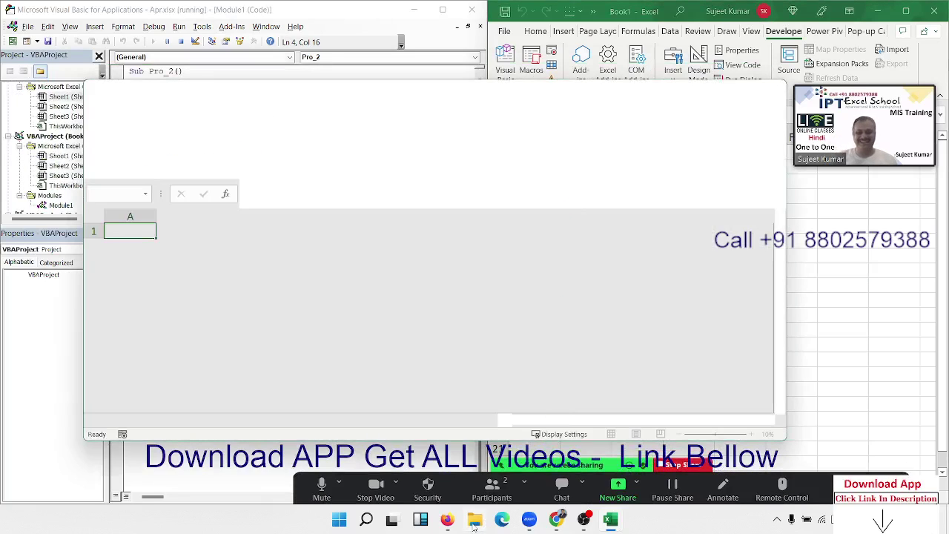
Verify Jan, Feb, Mar and Apr workbooks appear in E:\DT, then return to Excel
left_click(475, 519)
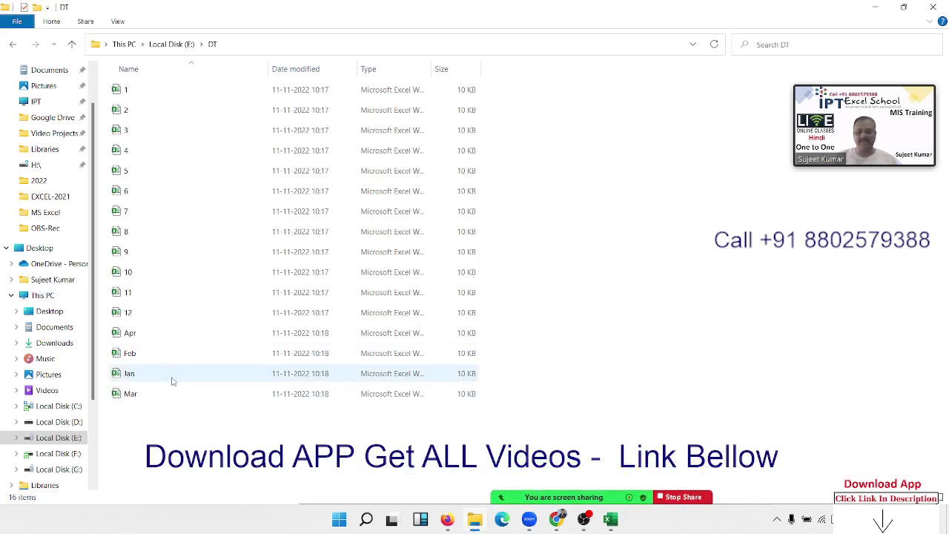
mouse_move(612, 522)
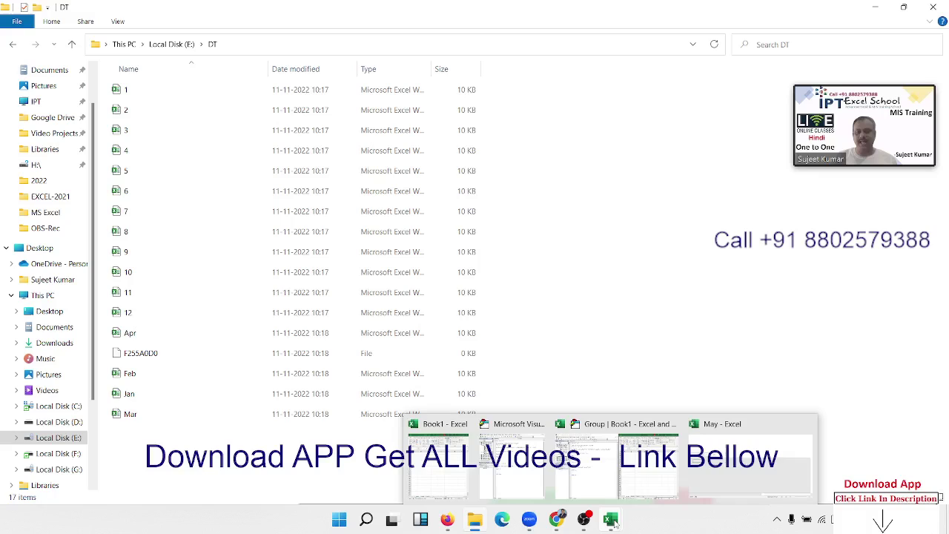
left_click(610, 482)
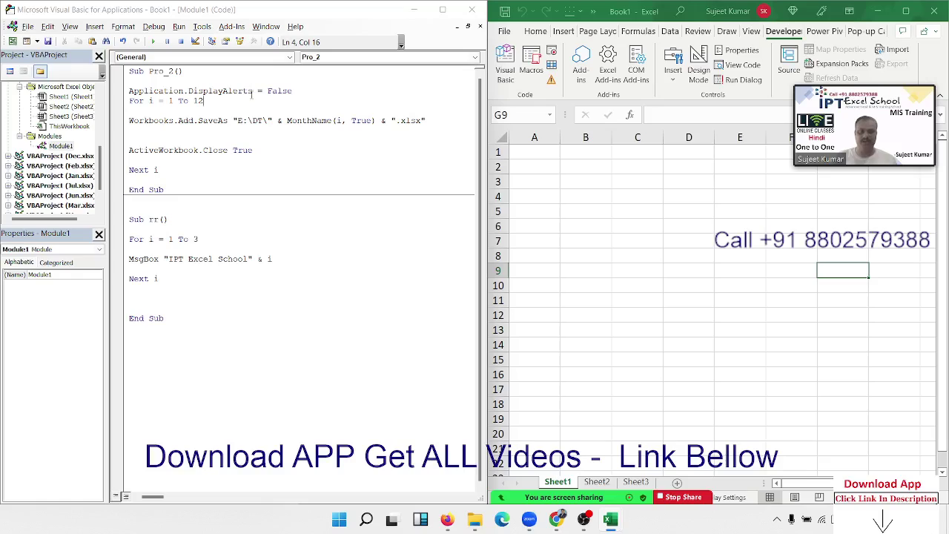
Replace DisplayAlerts = False with Application.ScreenUpdating = False and go below the SaveAs line
left_click_drag(297, 90, 189, 90)
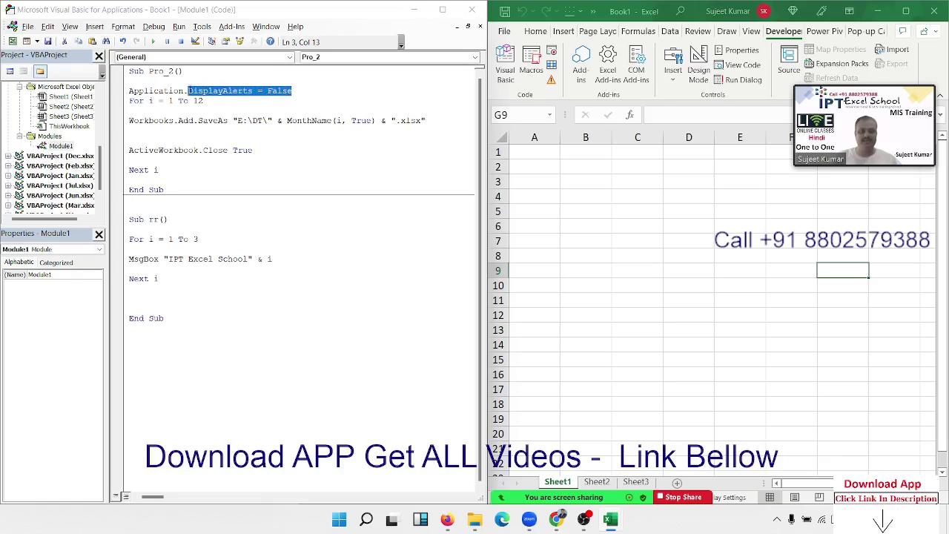
key("Delete")
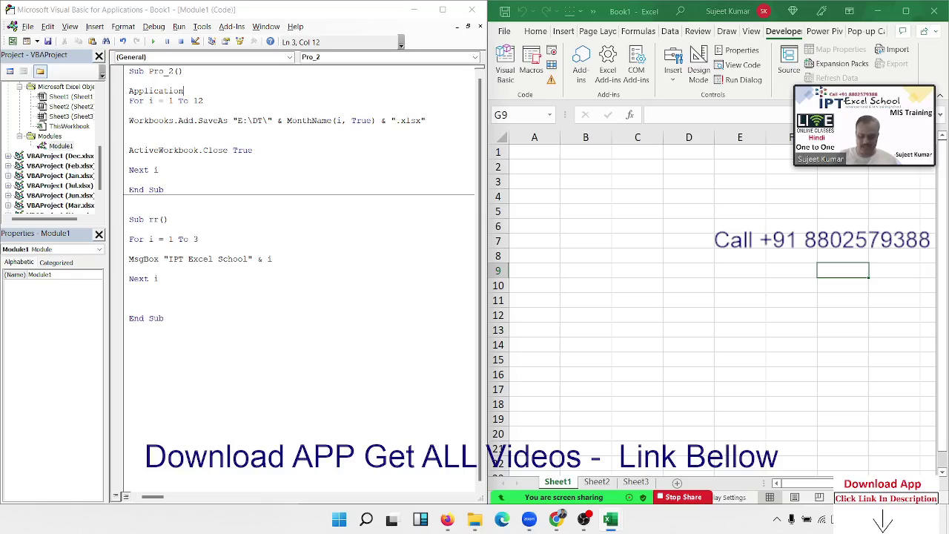
type(".s")
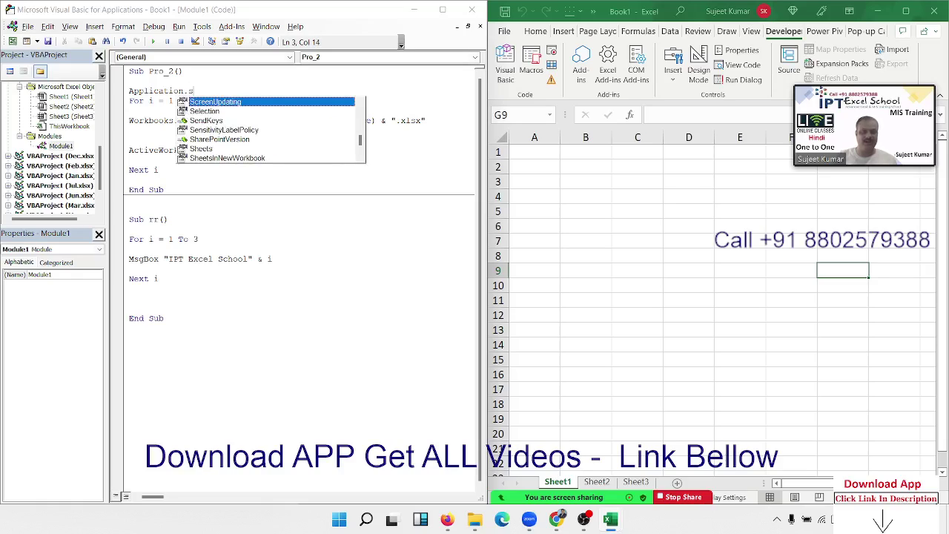
key("Tab")
type("=fa")
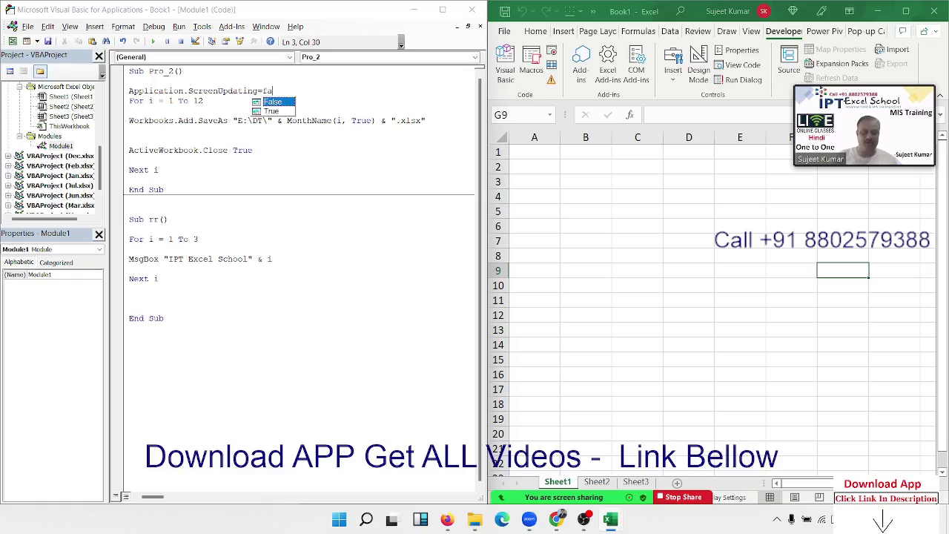
key("Tab")
key("Down")
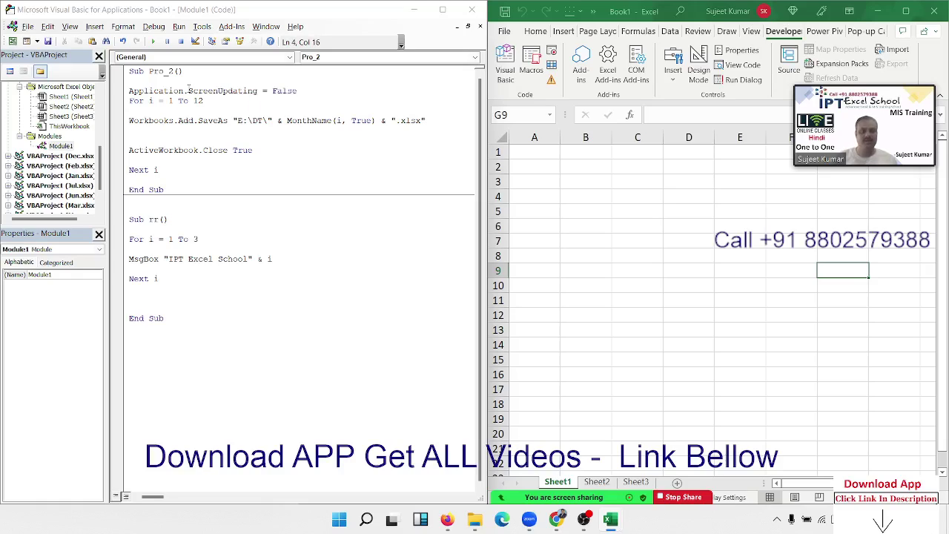
left_click(291, 202)
left_click(214, 138)
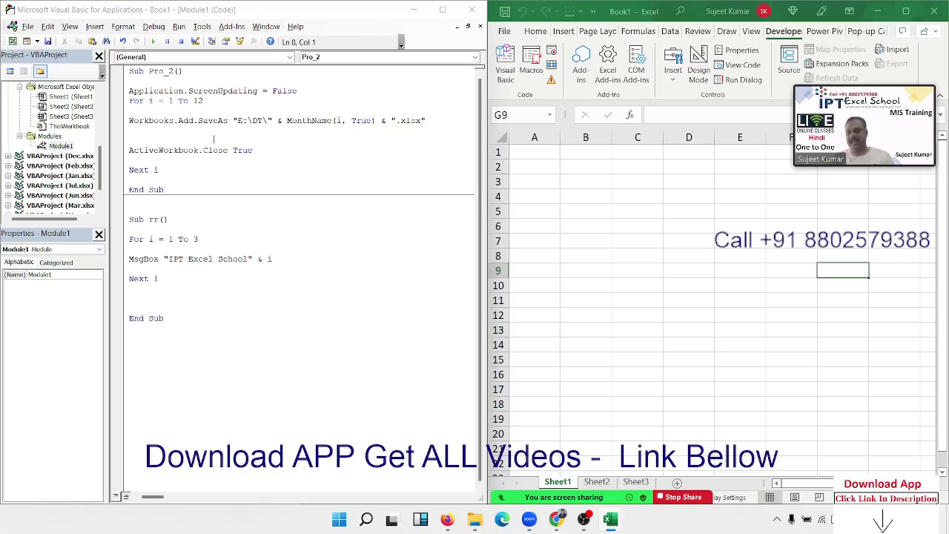
Insert the line Sheets.Add , , 31 - Sheets.Count after the SaveAs line
key("Return")
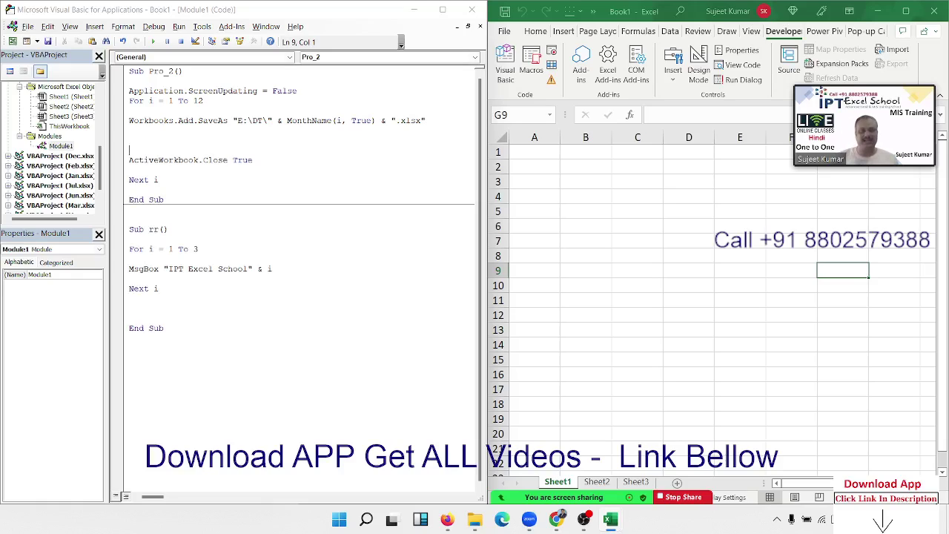
key("Up")
type("sheet")
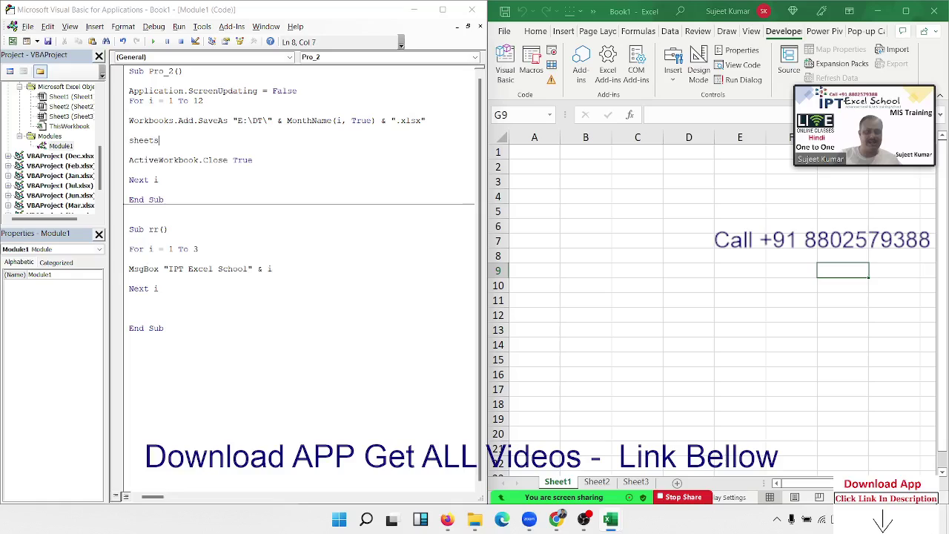
type("s.ad")
key("Tab")
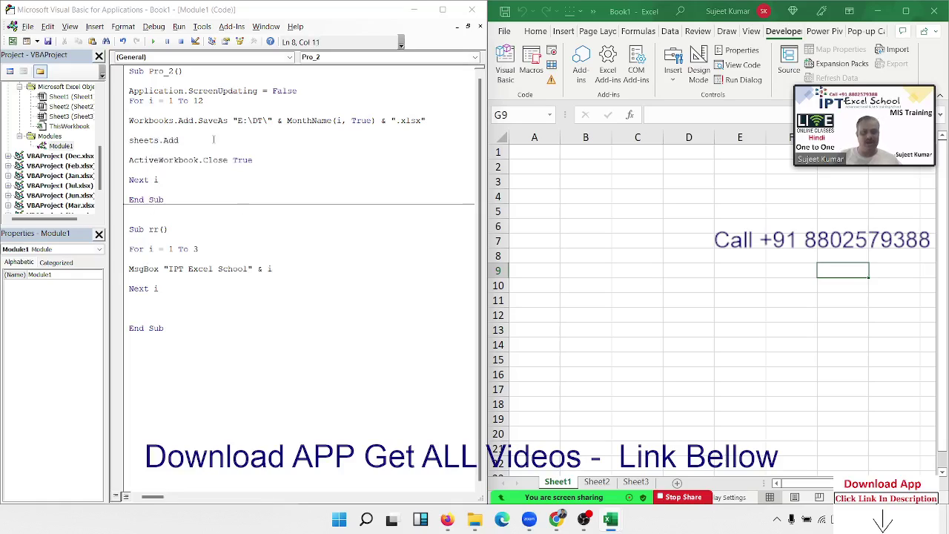
type(" ,,")
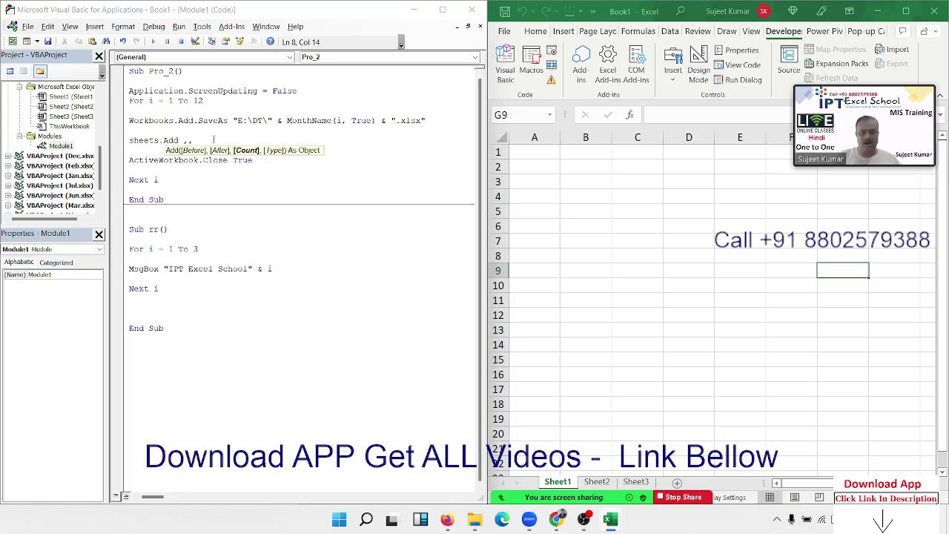
type("31")
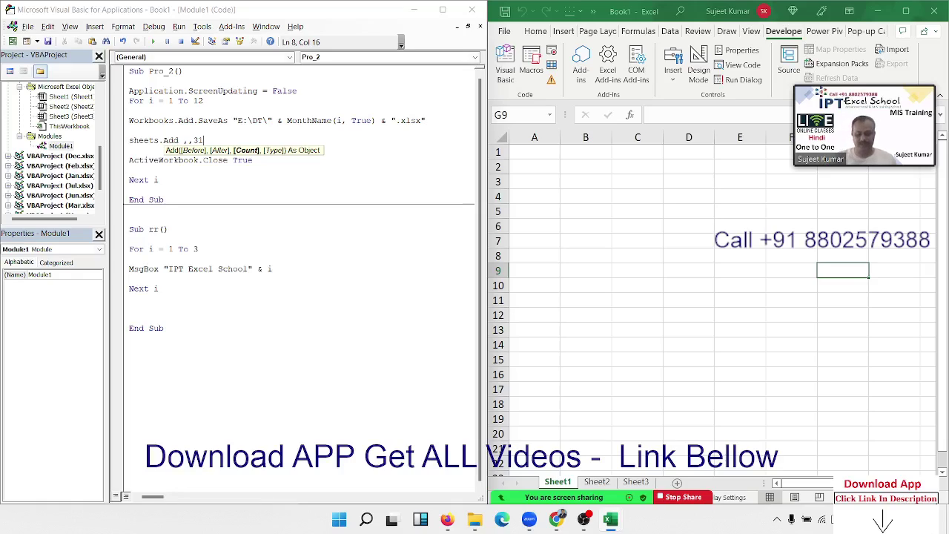
type("-")
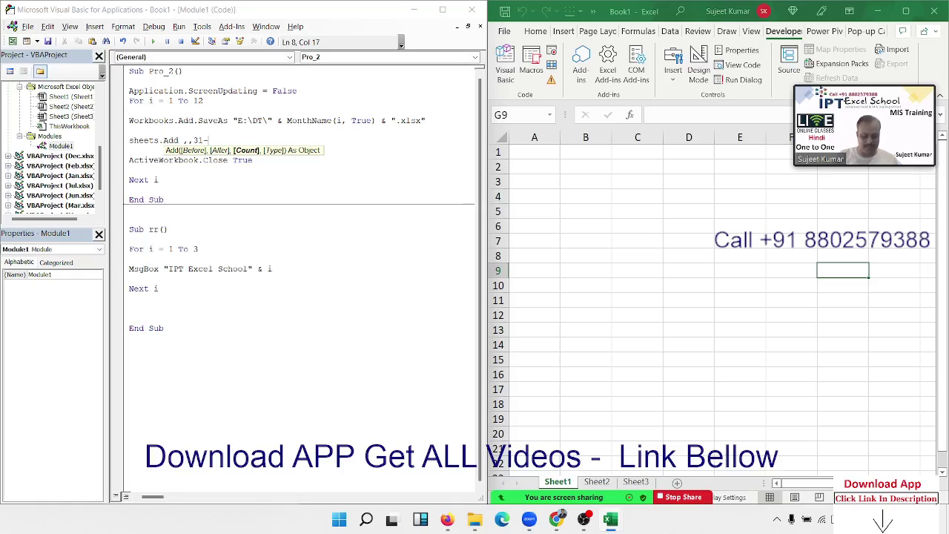
type("sheets.")
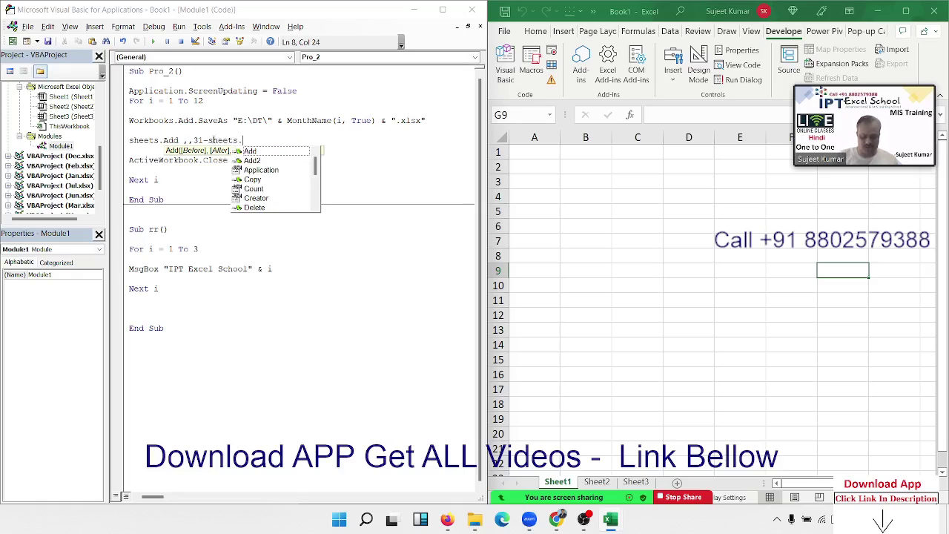
type("cou")
key("Tab")
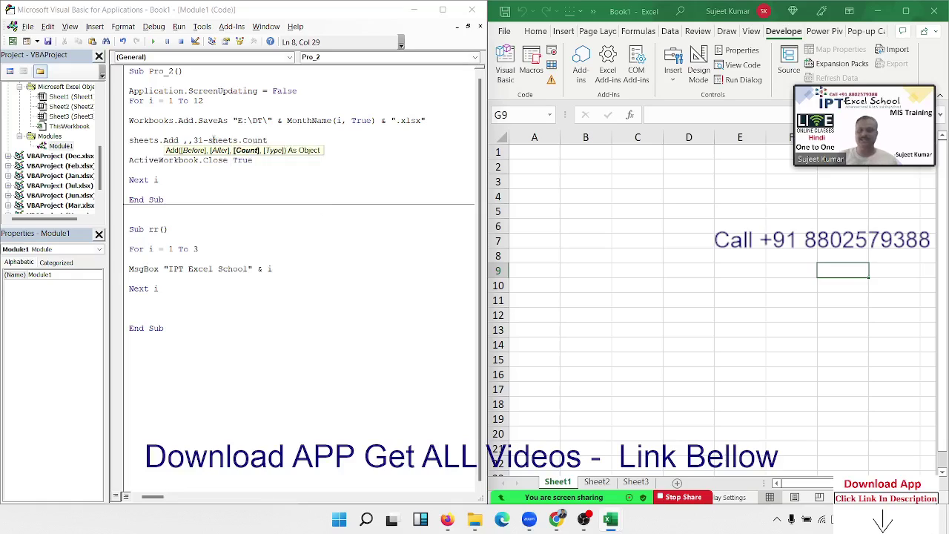
key("Return")
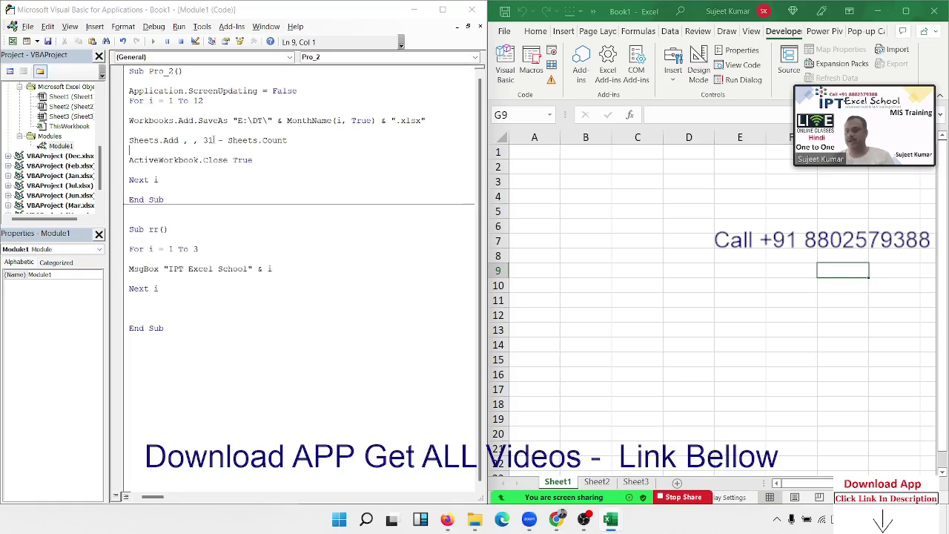
Add an indented For j = 1 To 31 / Next j loop inside Pro_2's loop
key("Return")
key("Return")
key("Return")
key("Return")
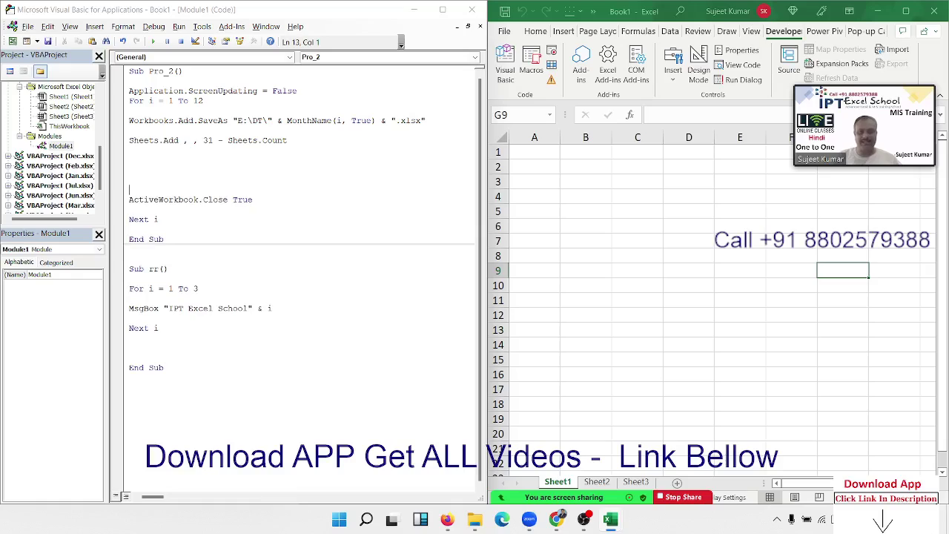
key("Up")
key("Up")
key("Up")
type("for ")
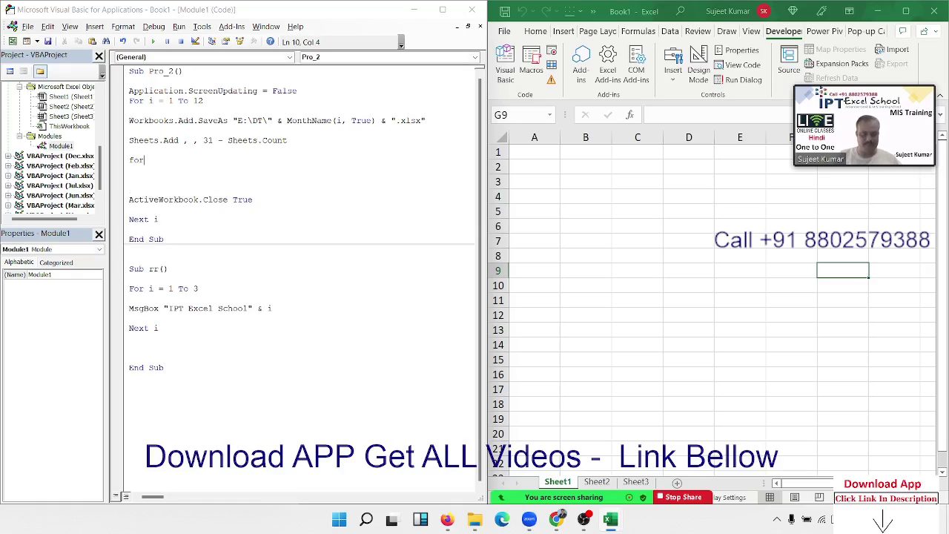
type("i")
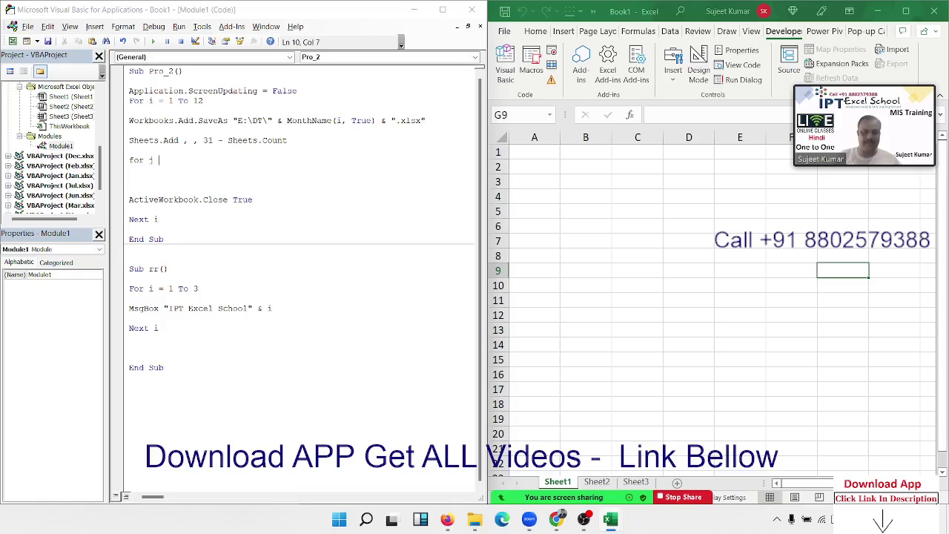
type("=")
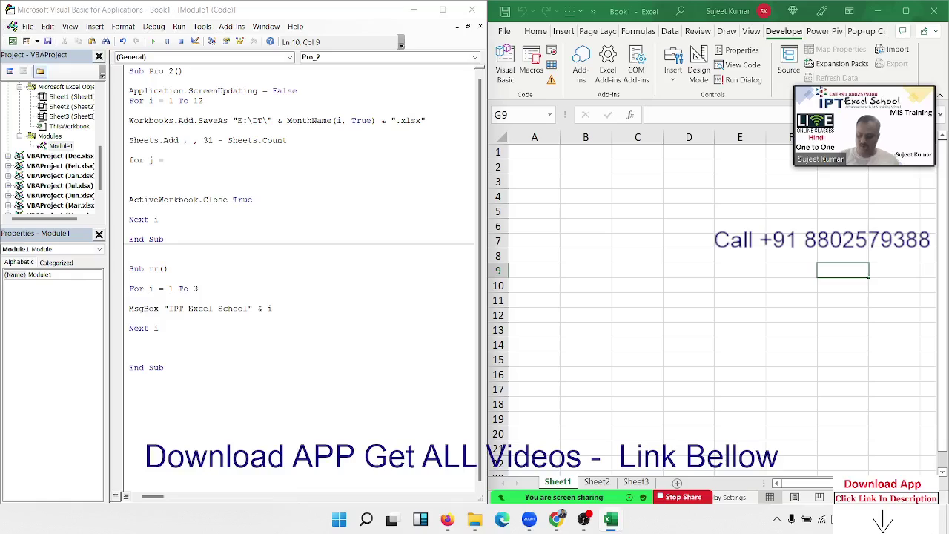
type("1 to")
type("31")
key("Return")
key("Return")
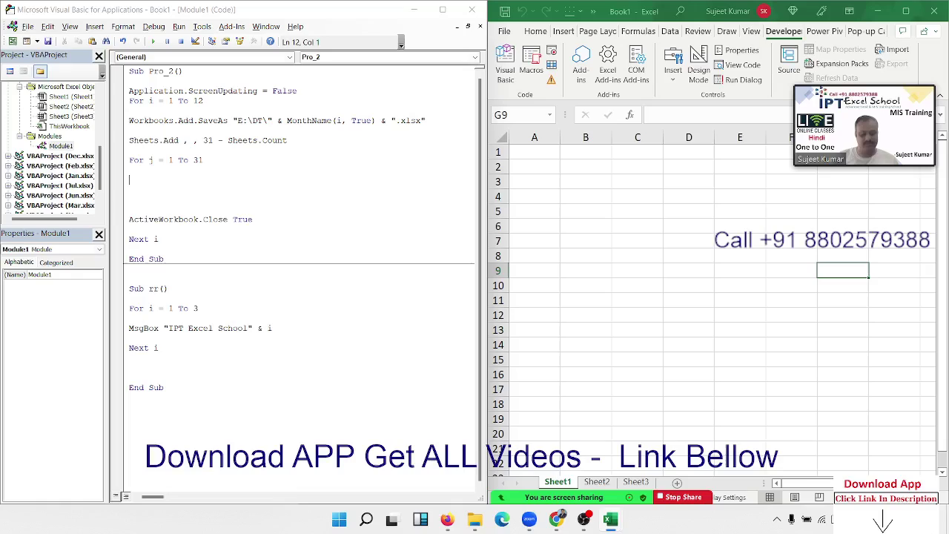
type("next ")
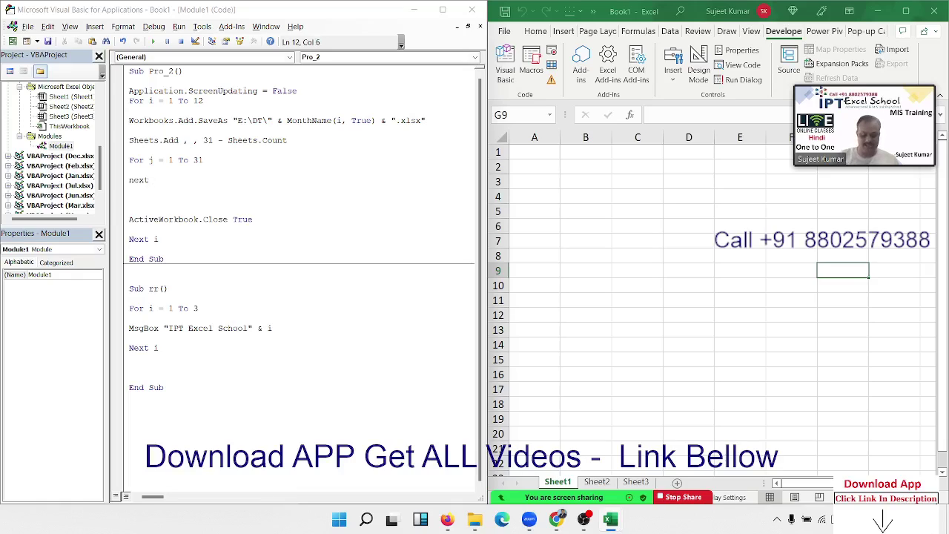
type("j")
key("Return")
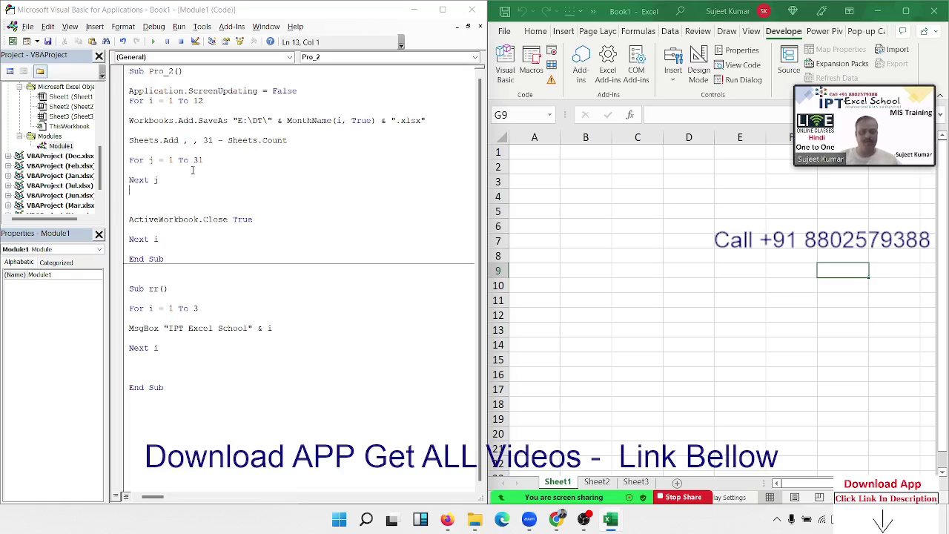
key("Tab")
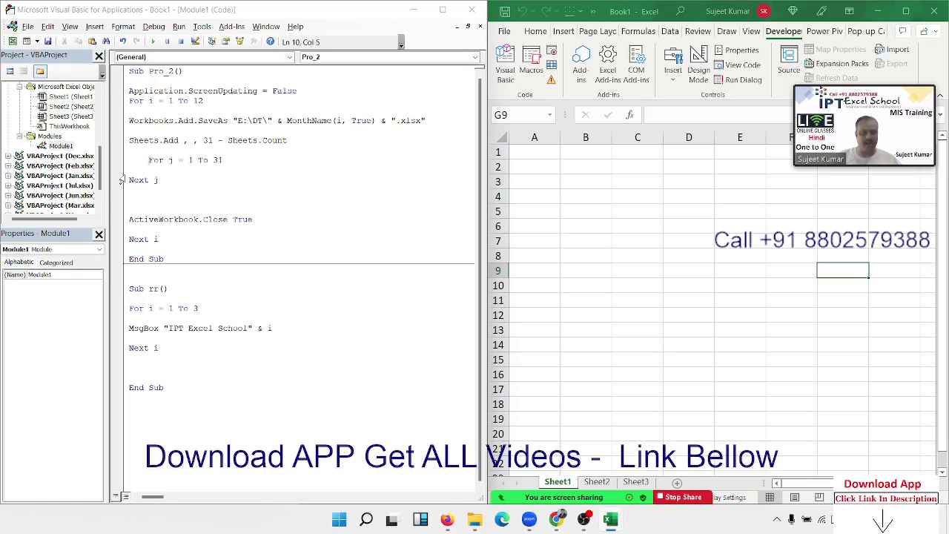
left_click(129, 179)
key("Tab")
left_click(155, 170)
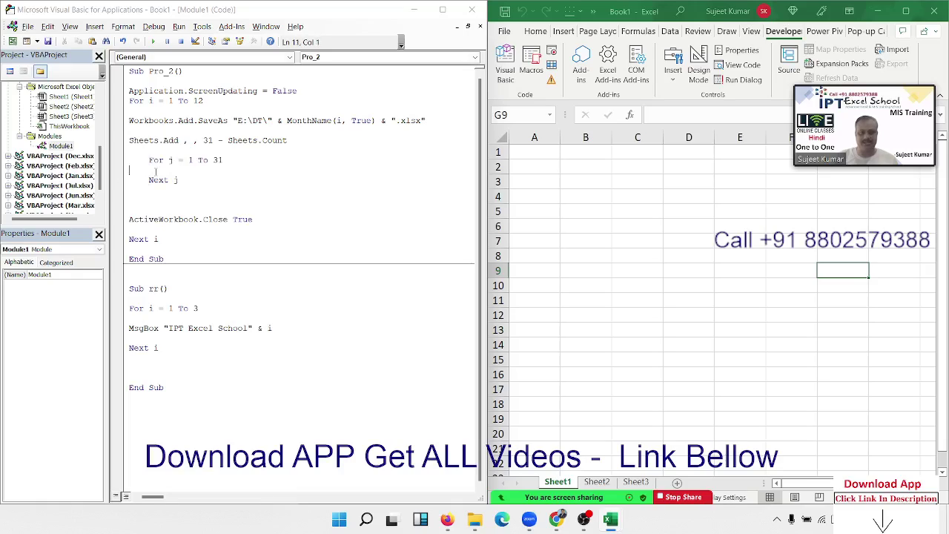
key("Tab")
Inside the j loop, name each sheet with Sheets(j).Name = "Data" & j
type("sh")
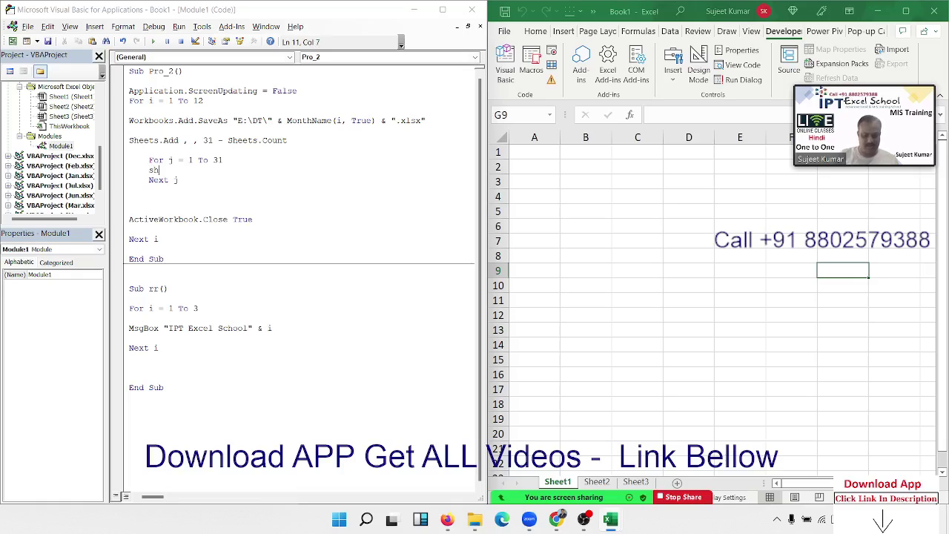
type("eets(j")
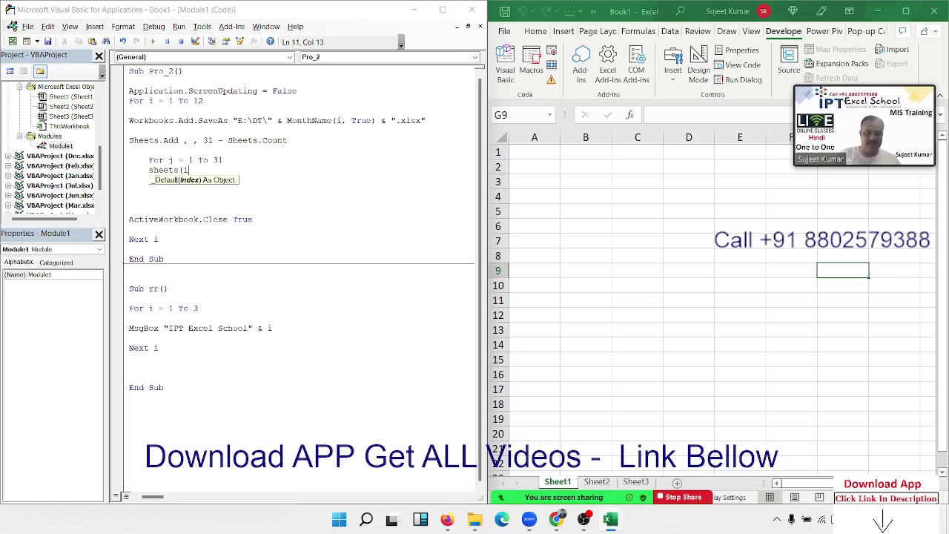
type(").")
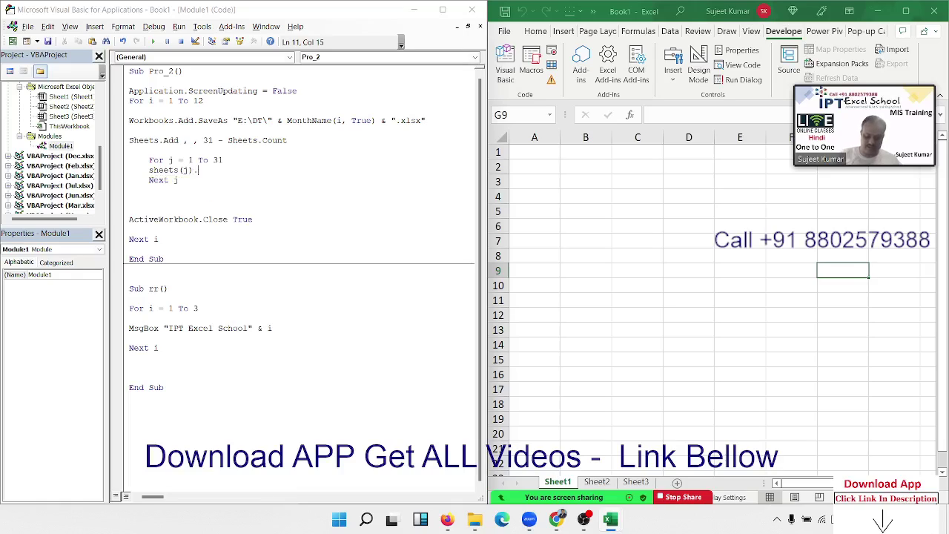
type("name=")
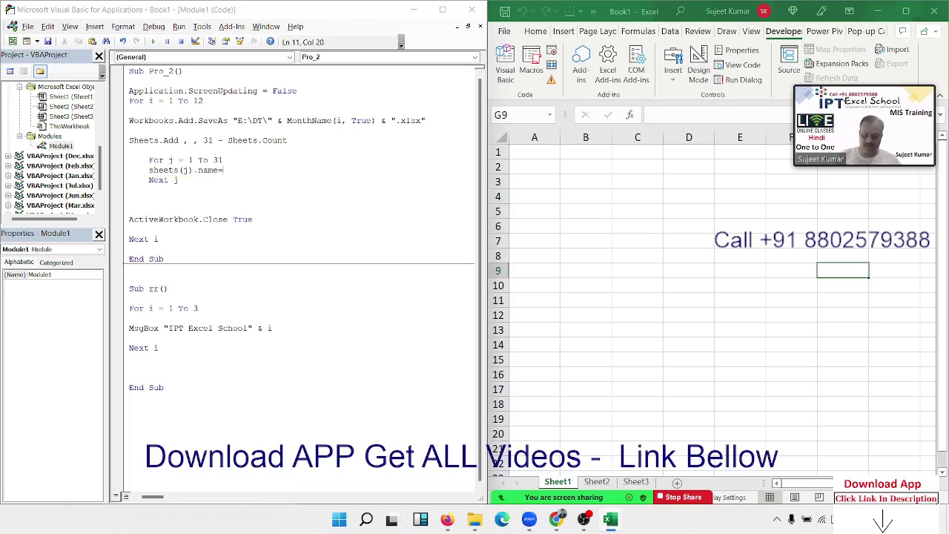
type("\"Data")
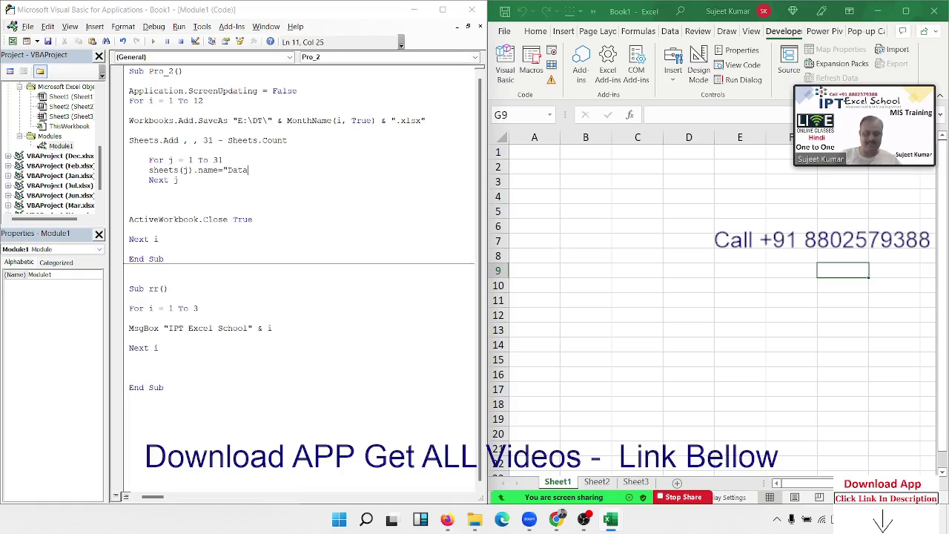
type("&")
type(" j")
key("Down")
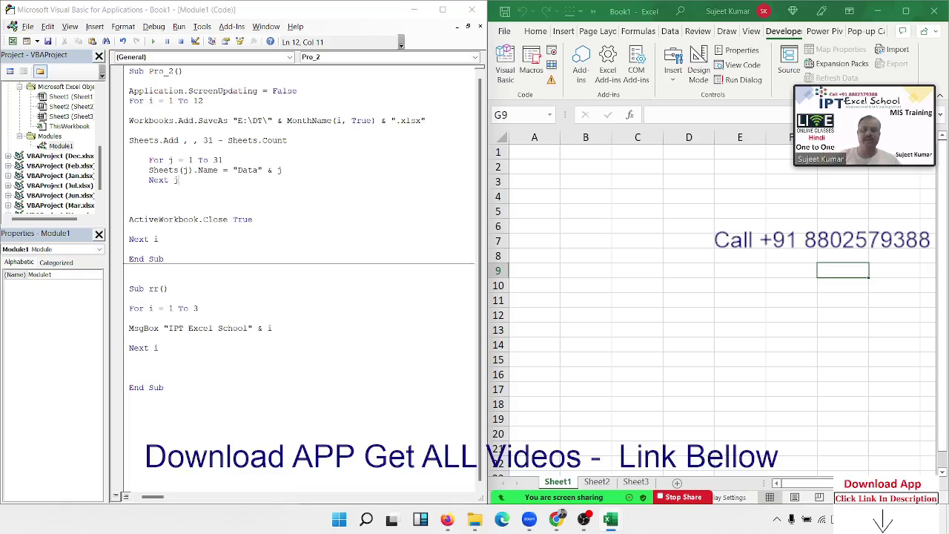
left_click_drag(283, 170, 233, 170)
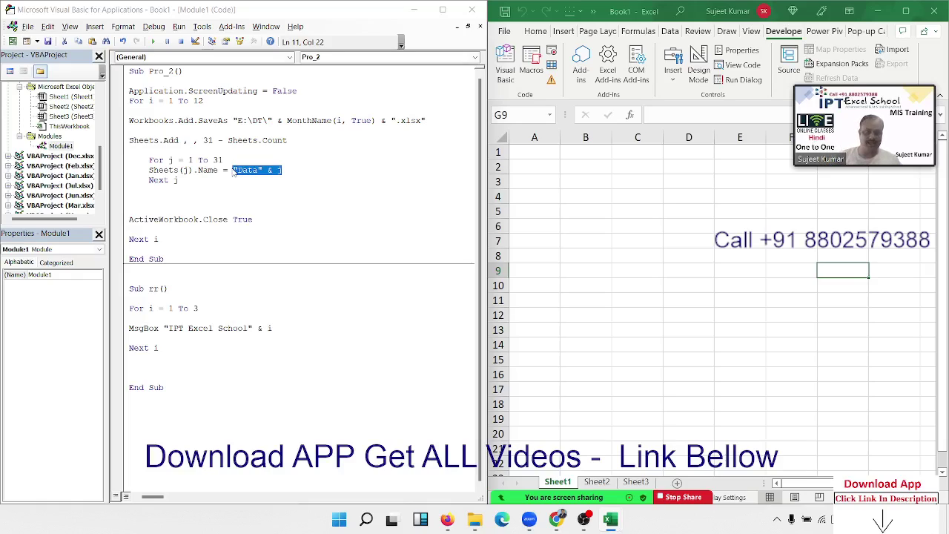
left_click(202, 191)
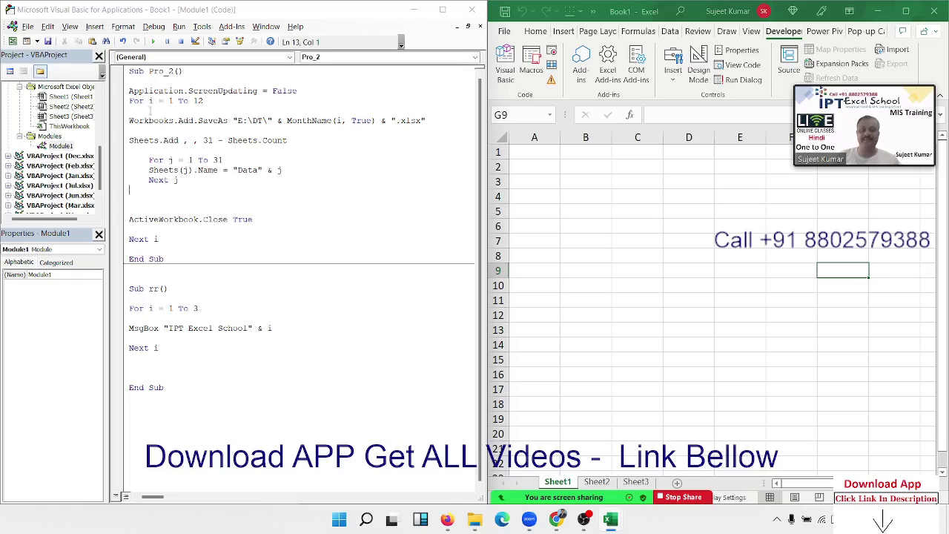
Add blank lines before the For i loop and after Next i, then select cell B3
left_click(129, 101)
key("Return")
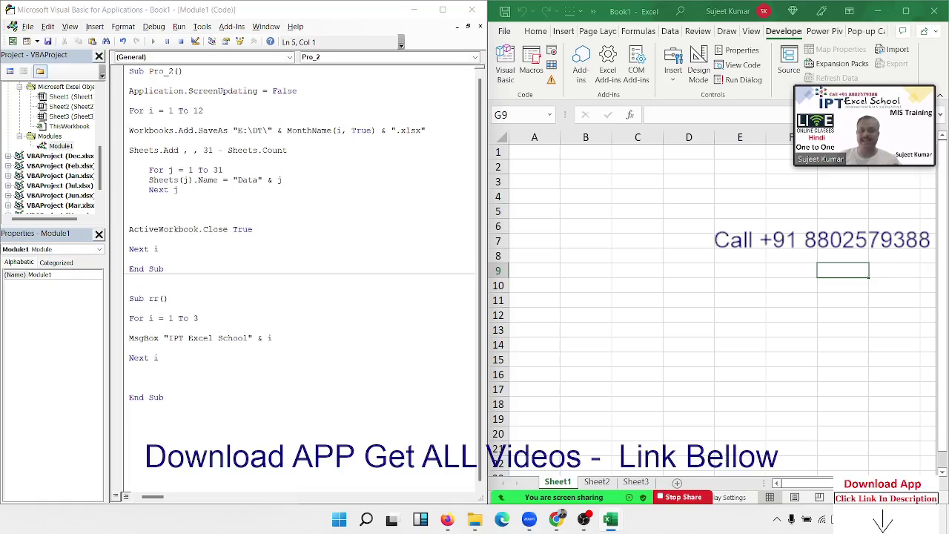
left_click(175, 248)
key("Return")
key("Return")
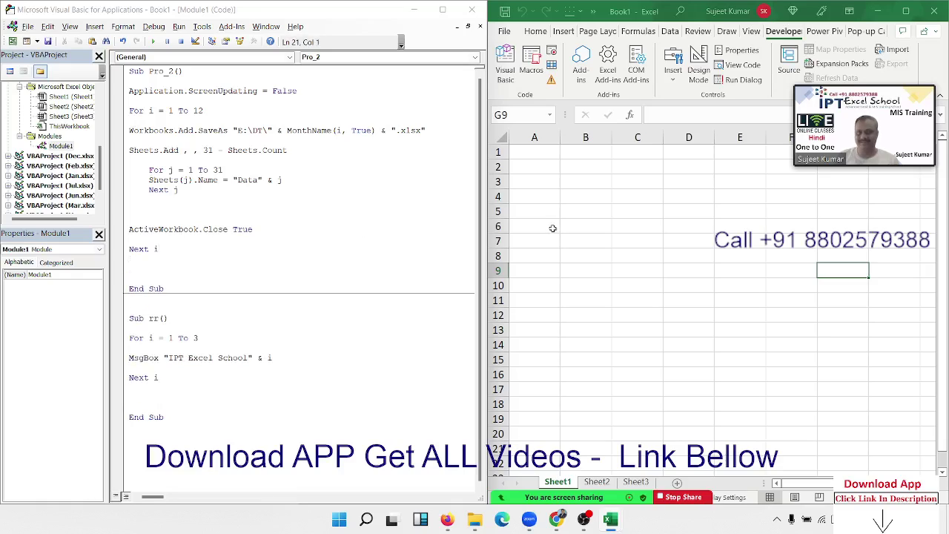
left_click(567, 210)
left_click(589, 190)
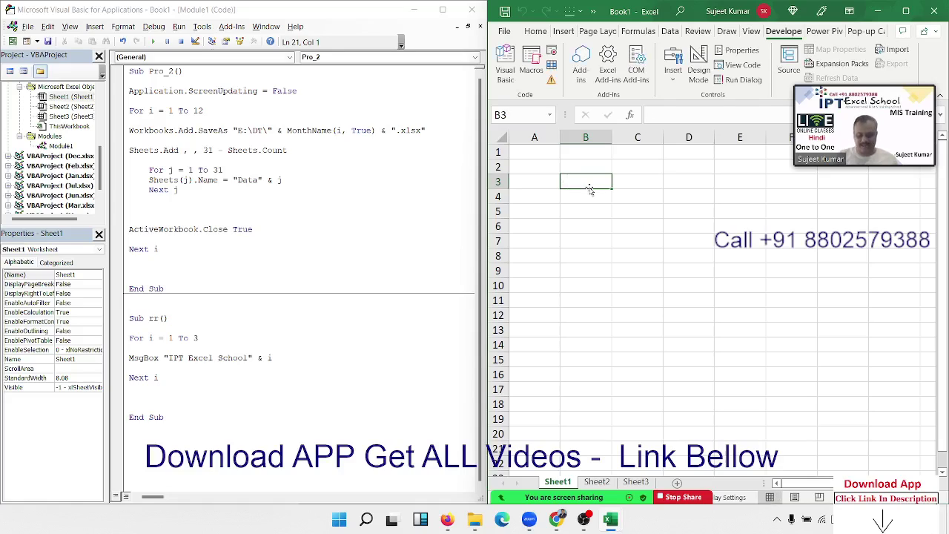
Label B3 'Month' and enter the month number 1 in C3
type("Month")
key("Return")
key("Right")
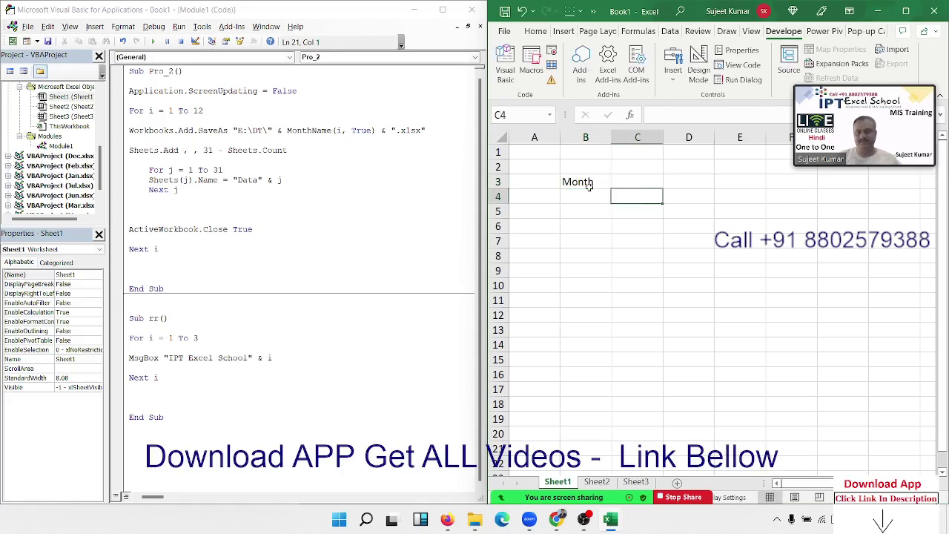
key("Up")
type("1")
key("Return")
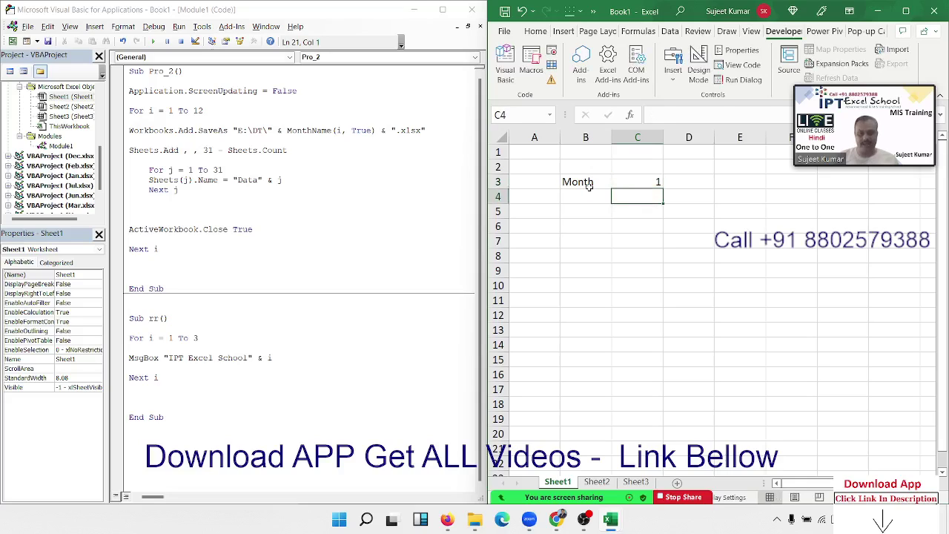
Enter =DATE(2022,C3,1) in C4
type("=date")
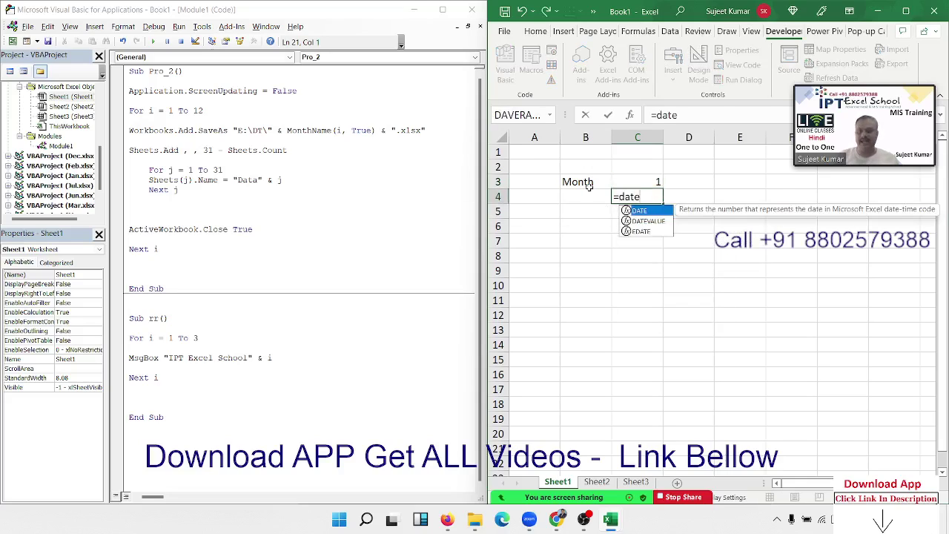
key("Tab")
type("2022")
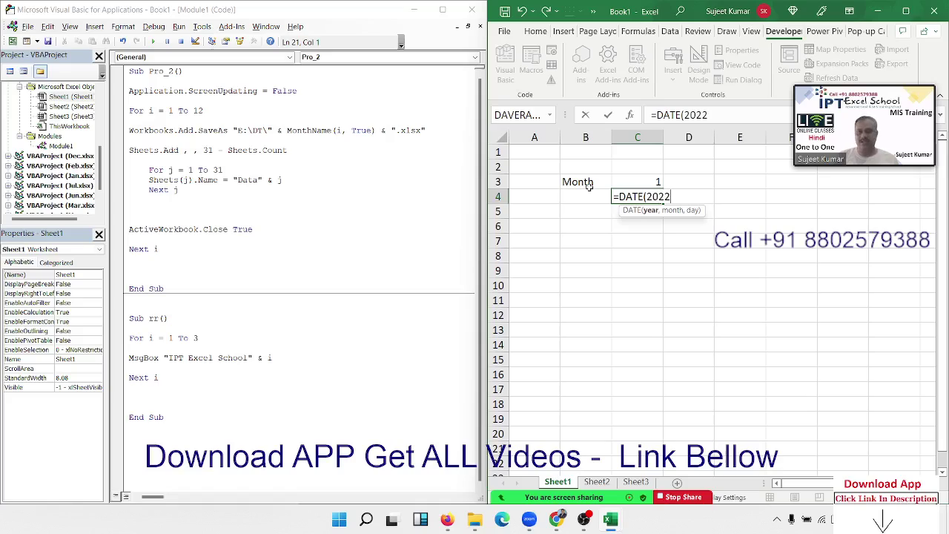
type(",")
key("Up")
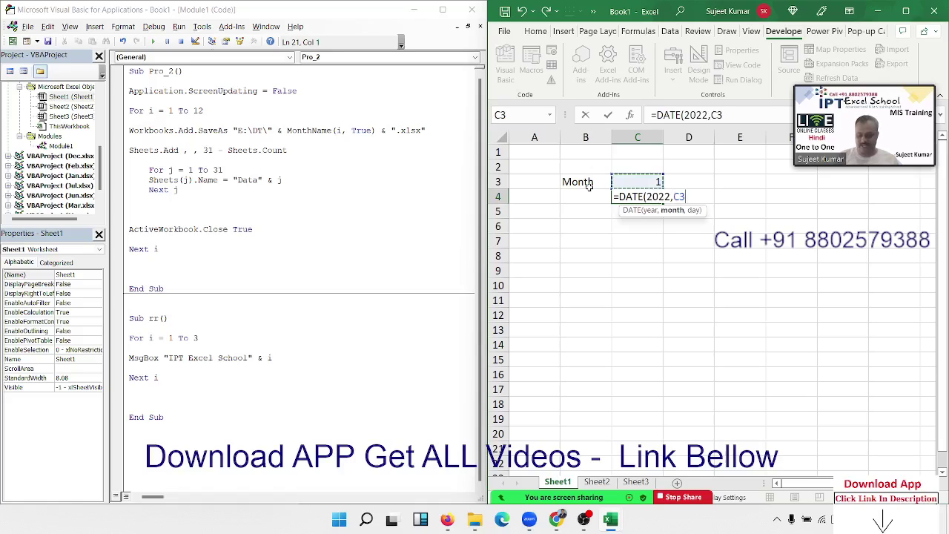
type(",1")
key("ctrl+Return")
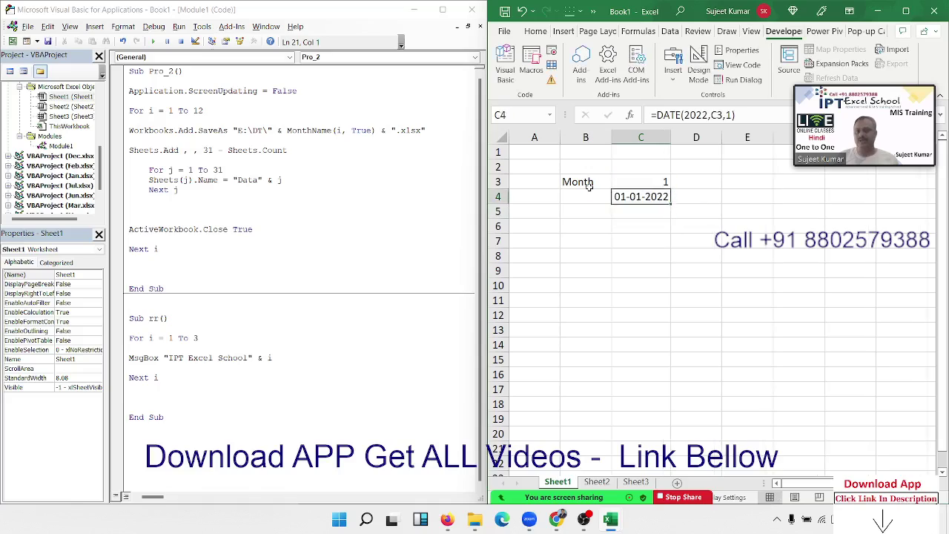
Enter =EOMONTH(C4,0) in D4 and format it as a date, showing 31-Jan-22
key("Right")
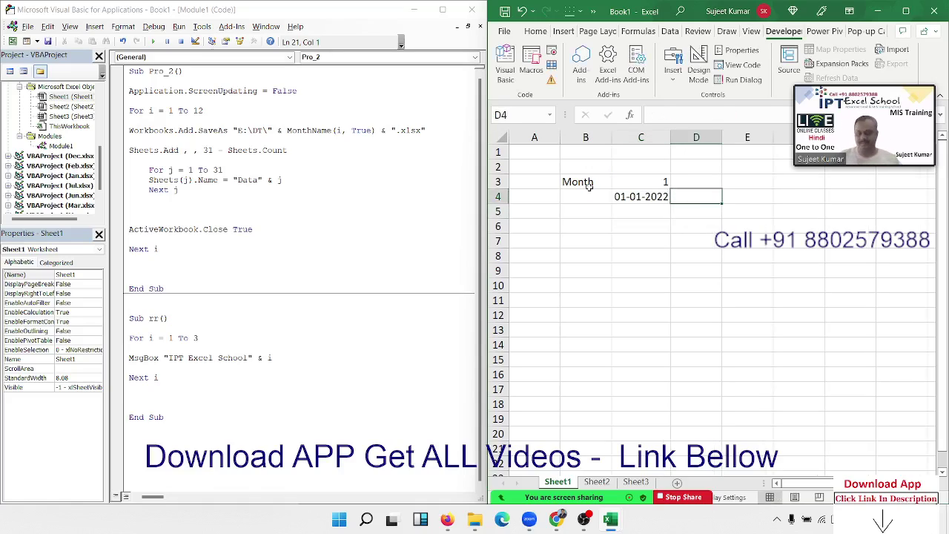
type("=eo")
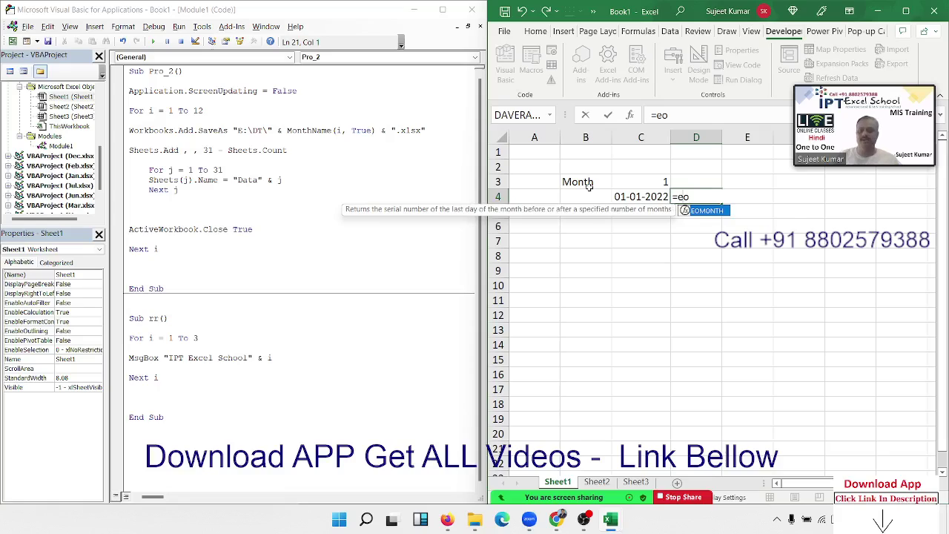
key("Tab")
key("Left")
type(",0")
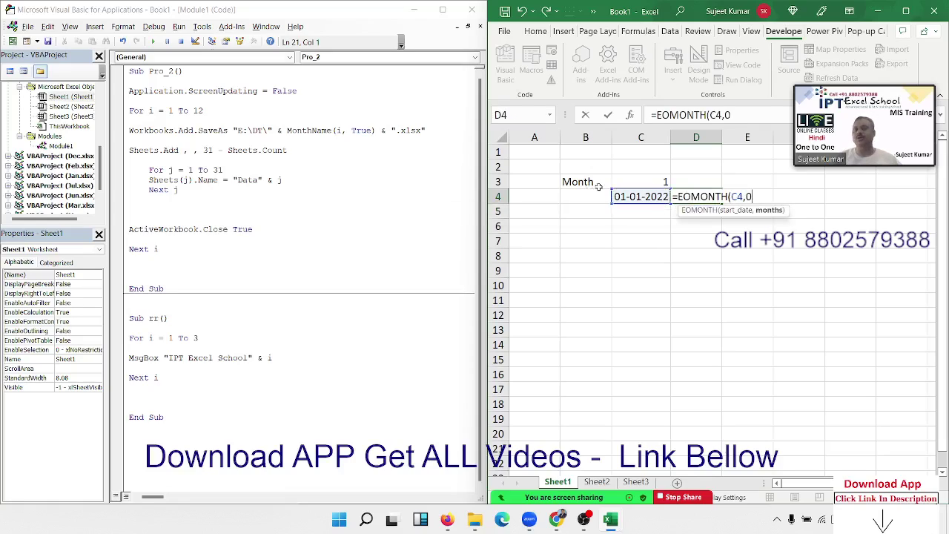
type(")")
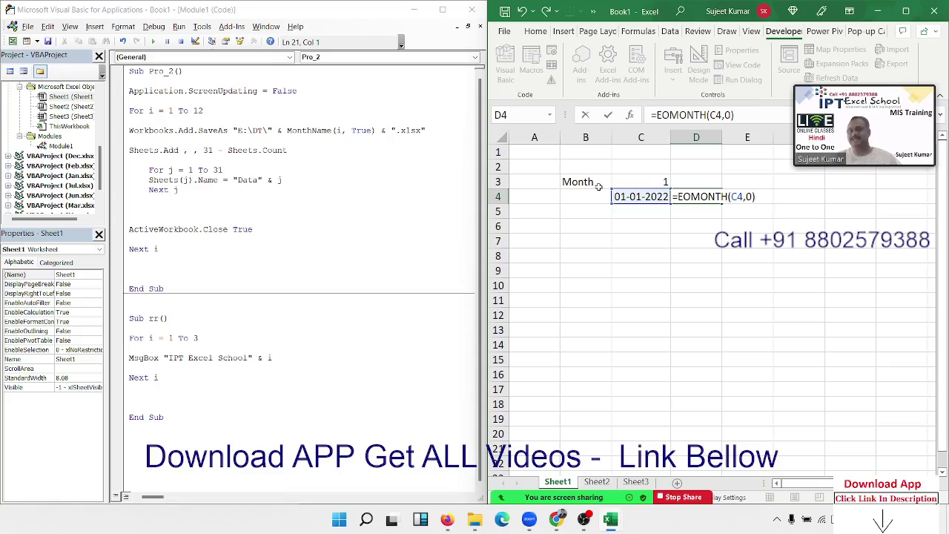
key("ctrl+Return")
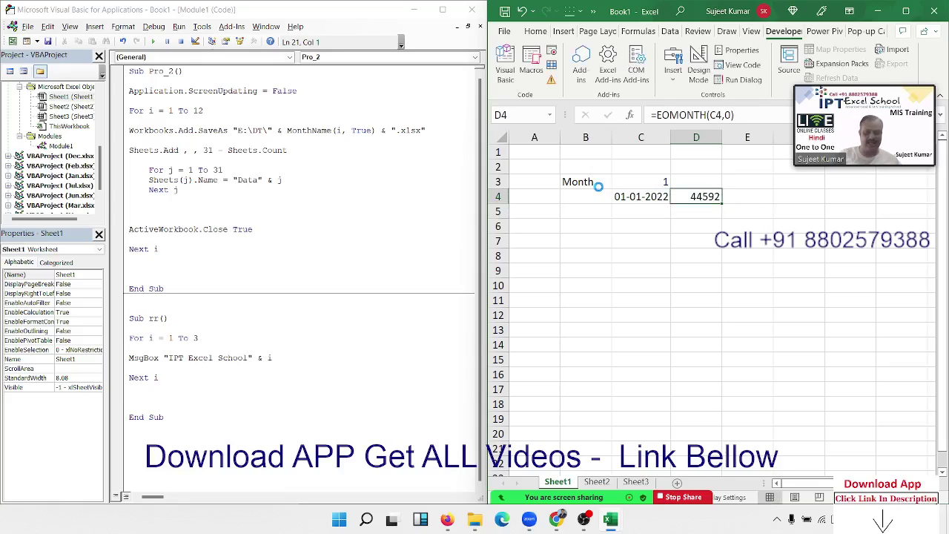
key("ctrl+shift+3")
Enter =DAY(D4) in E4, returning 31
key("Right")
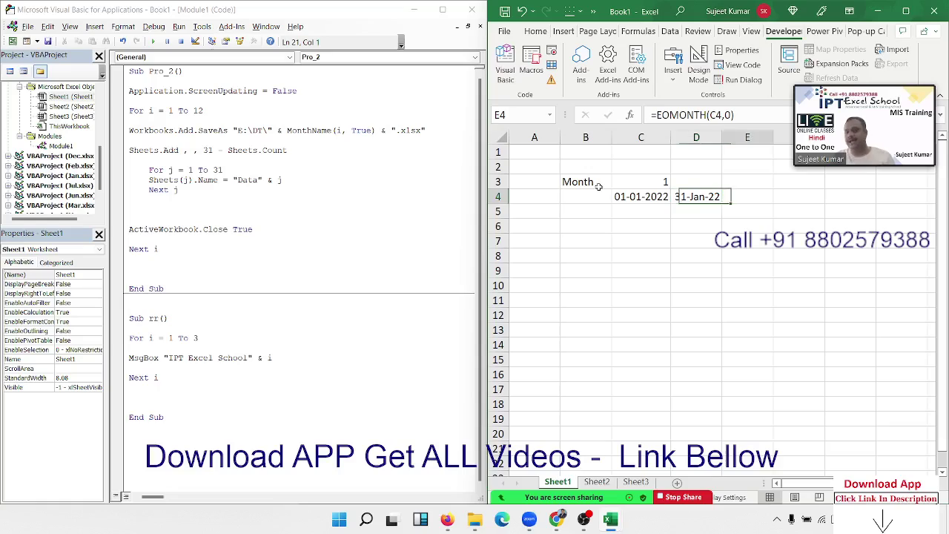
type("=day")
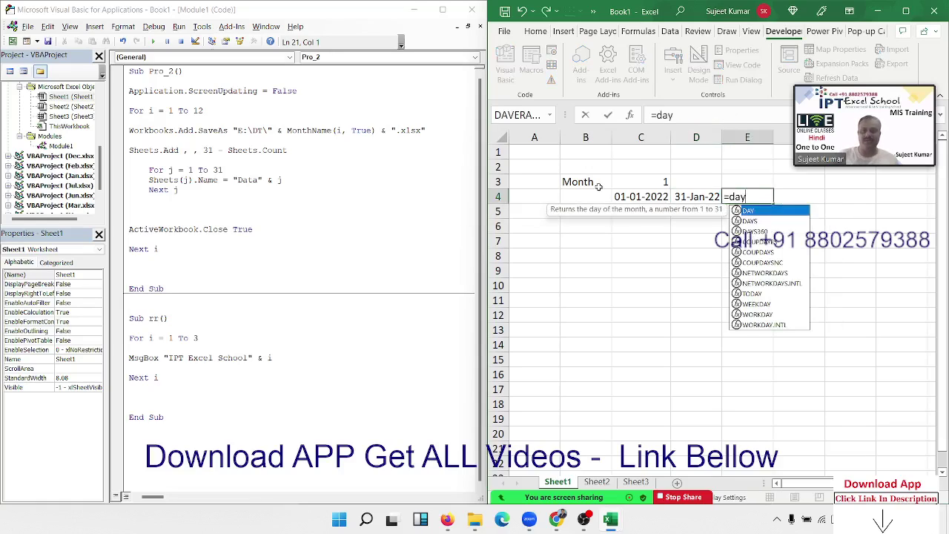
key("Tab")
key("Left")
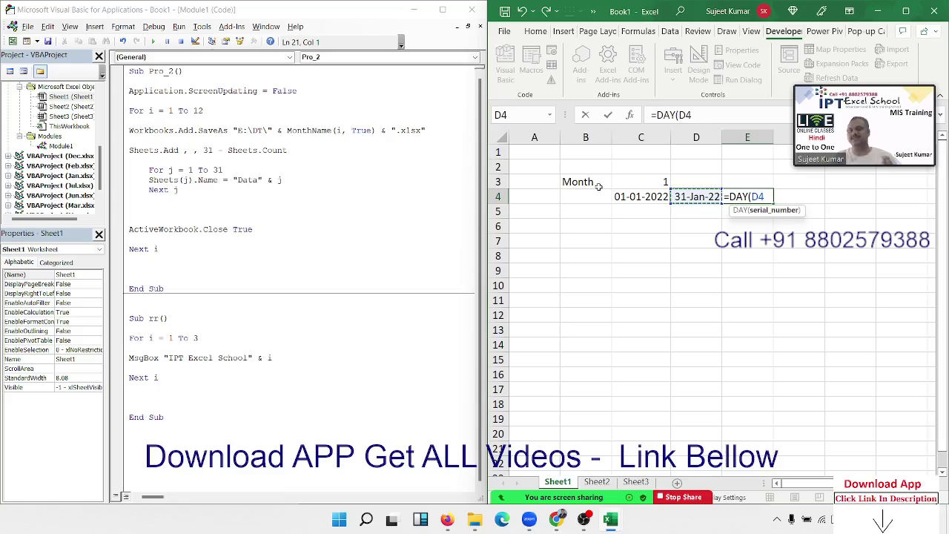
key("Return")
key("Up")
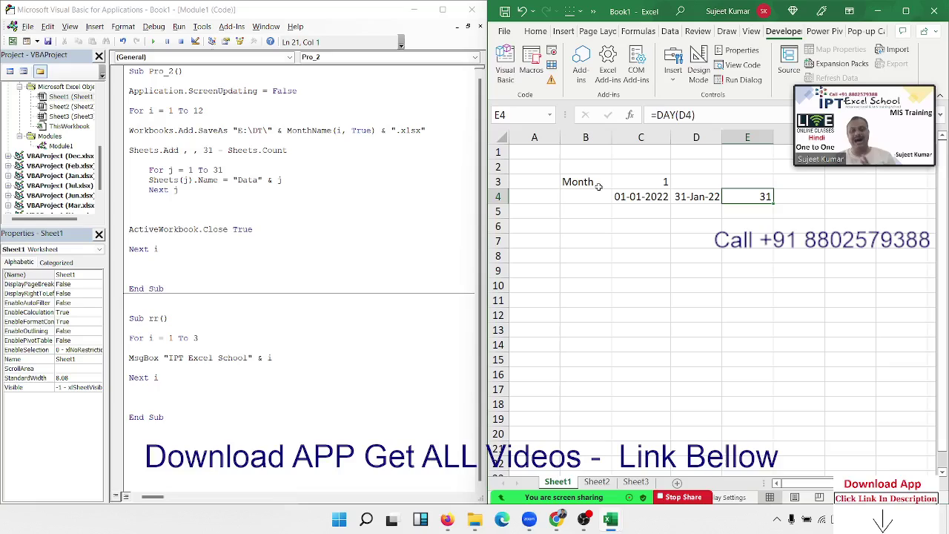
Insert d = DateSerial(2022, i, 1) above Sheets.Add and begin a d = eomonth line
left_click(208, 142)
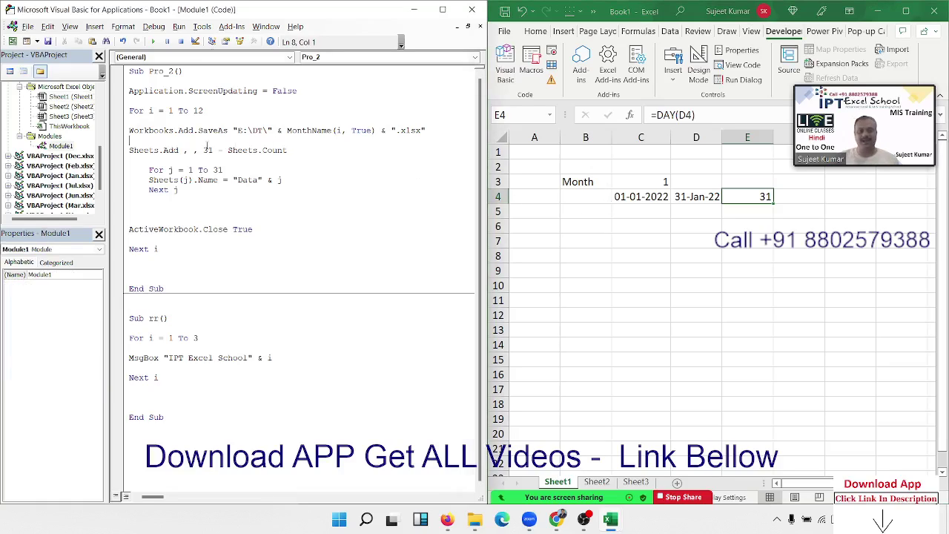
key("Return")
key("Return")
key("Up")
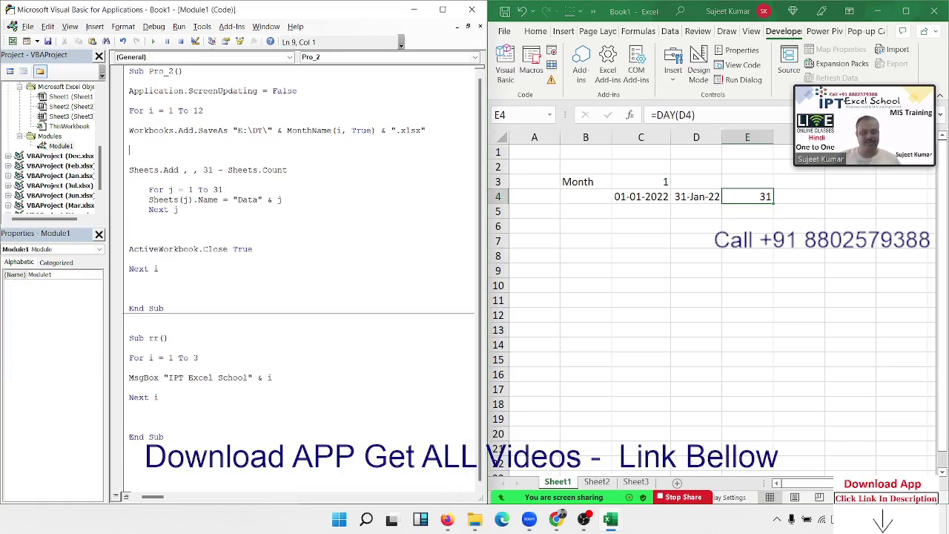
type("d")
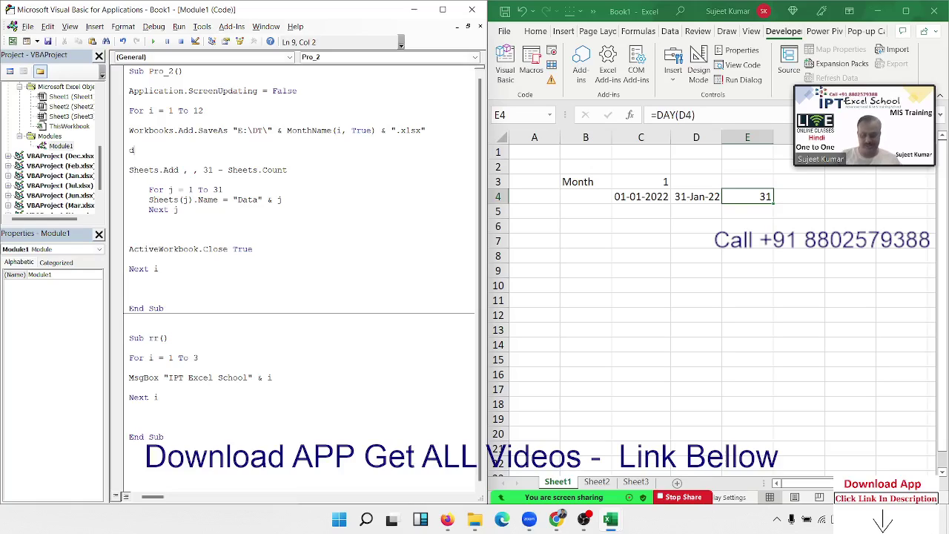
type("=")
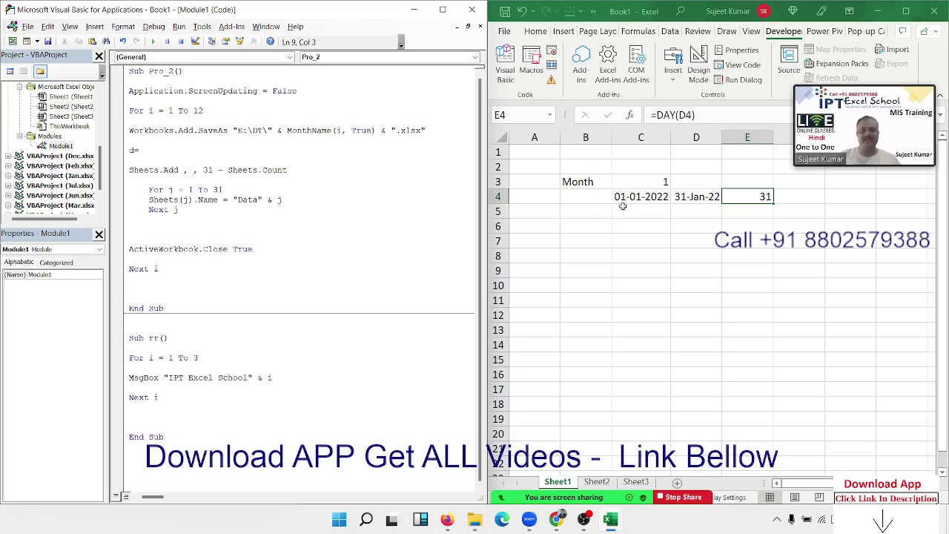
left_click(625, 196)
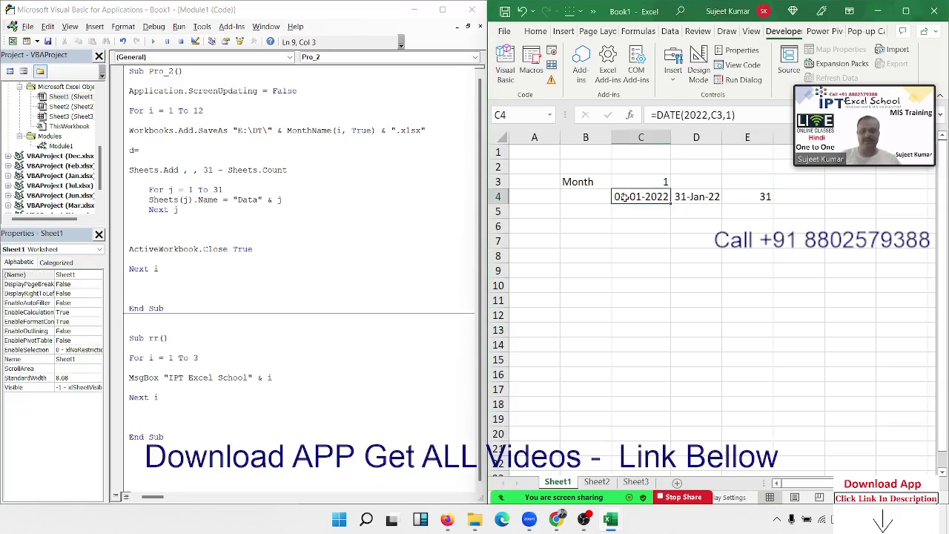
left_click(198, 151)
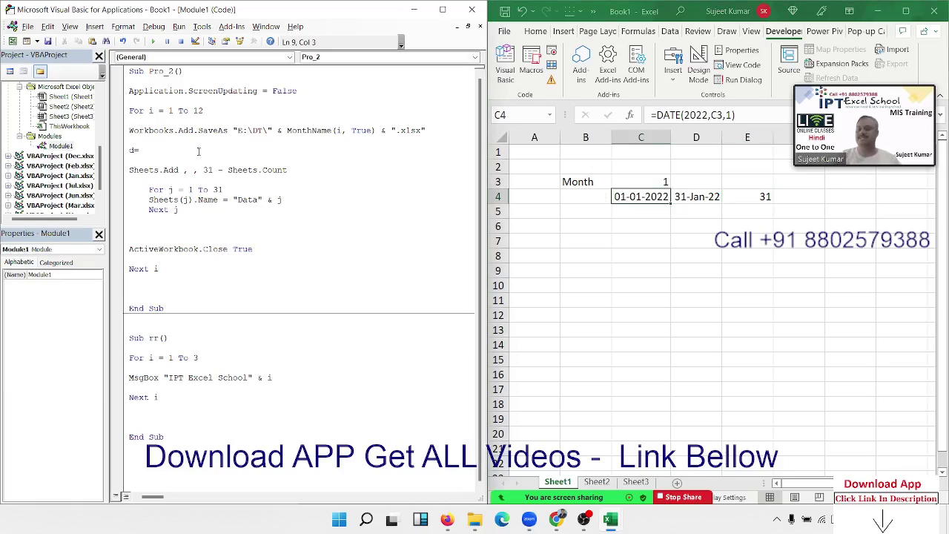
type("date")
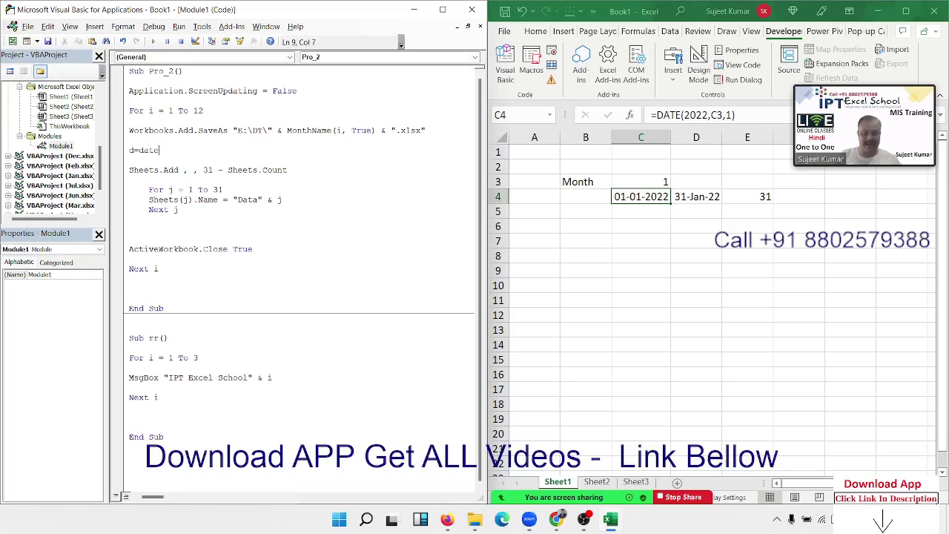
type("s")
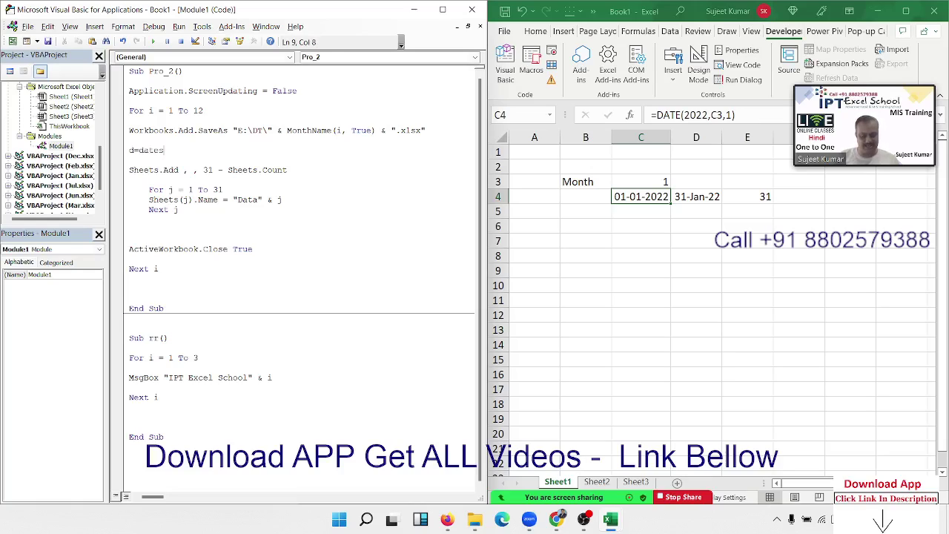
type("eri")
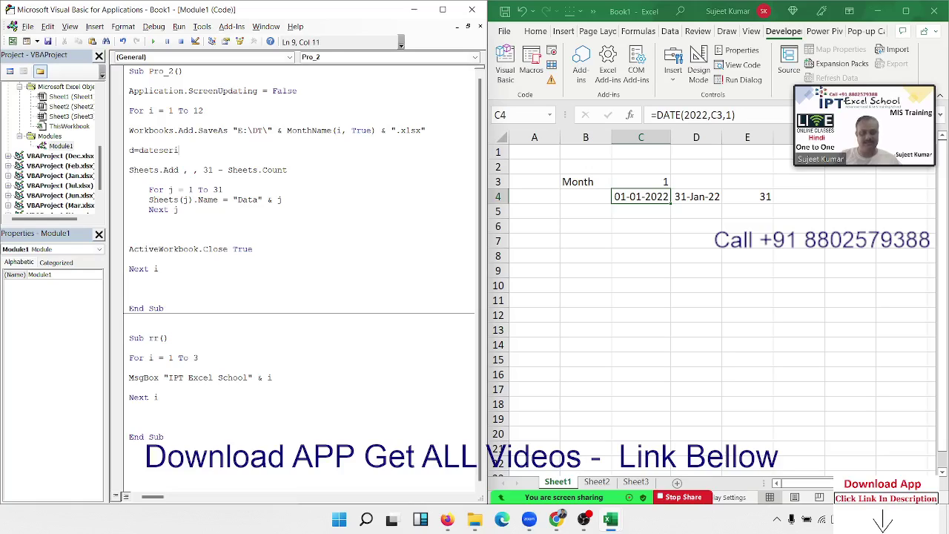
type("al(")
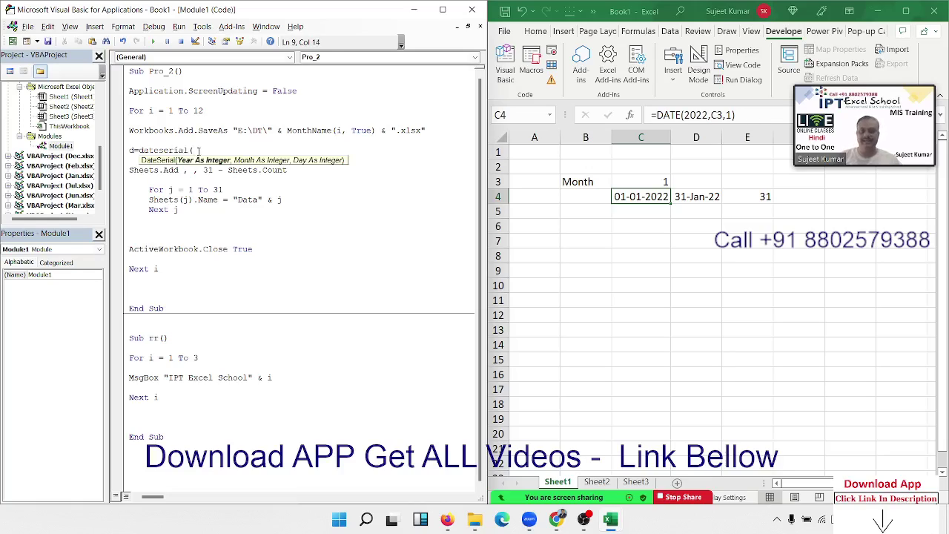
type("2022")
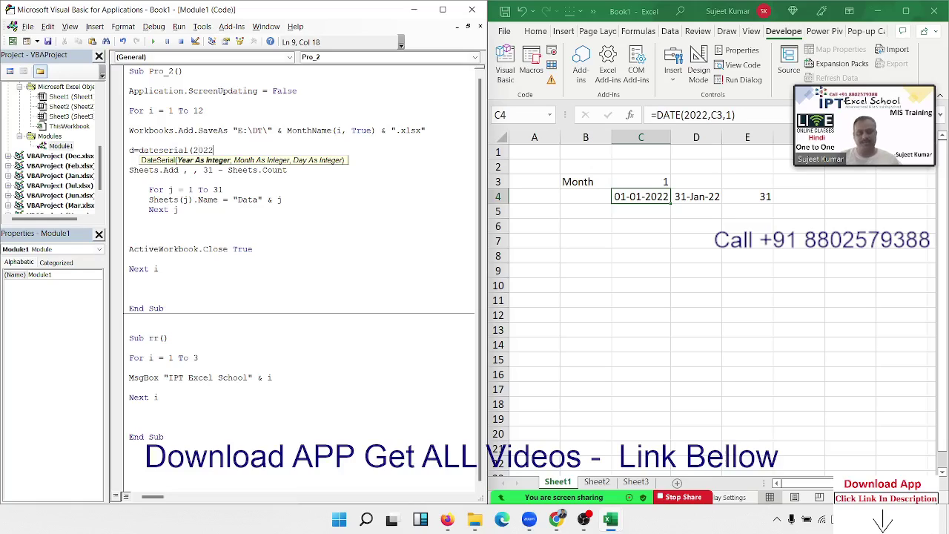
type(",i")
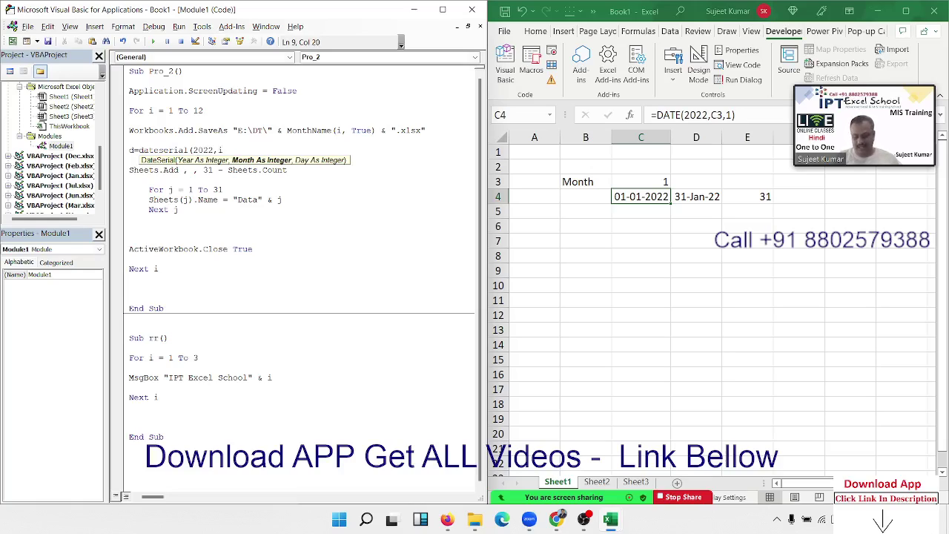
type(",1")
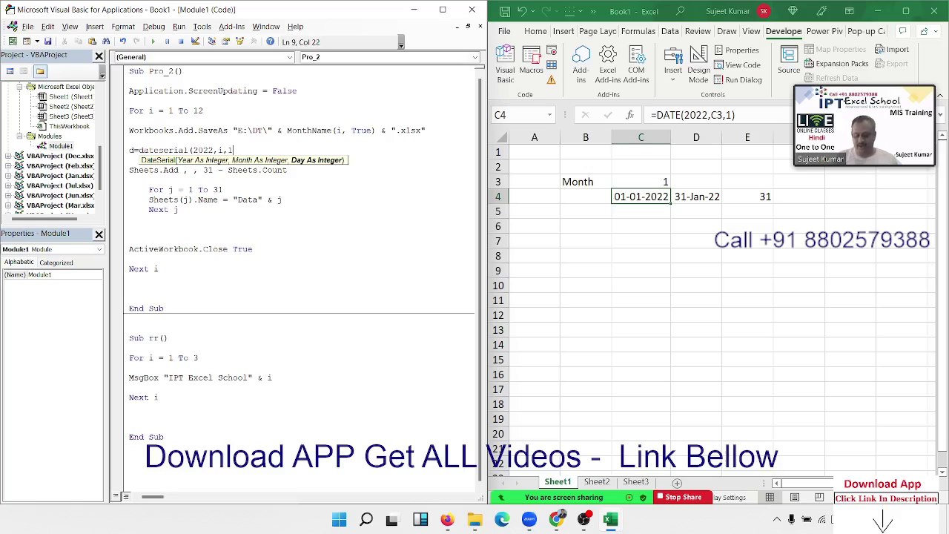
type(")")
key("Return")
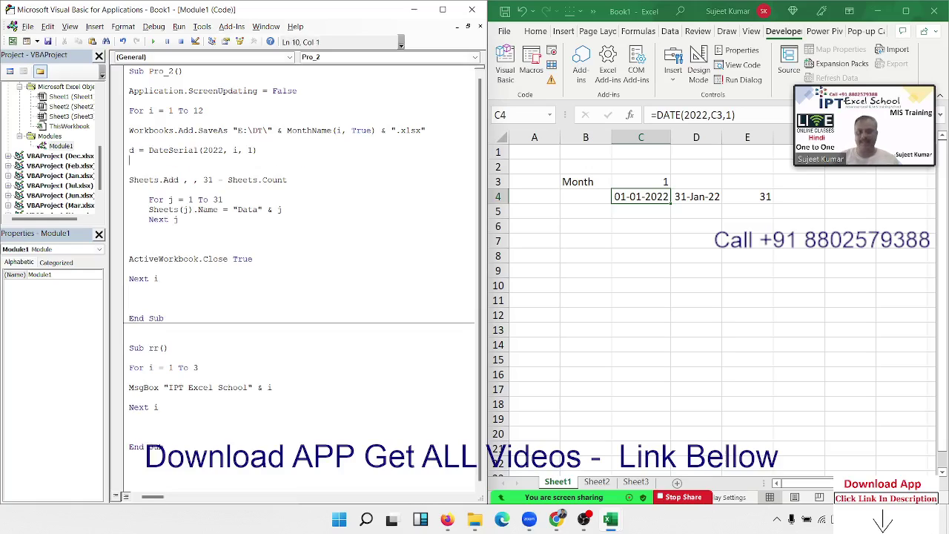
type("d=")
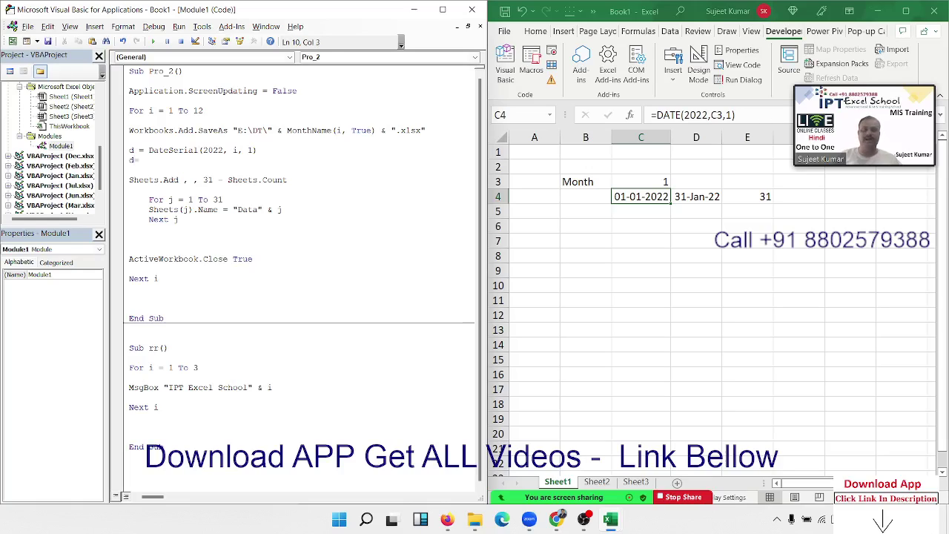
type("eo")
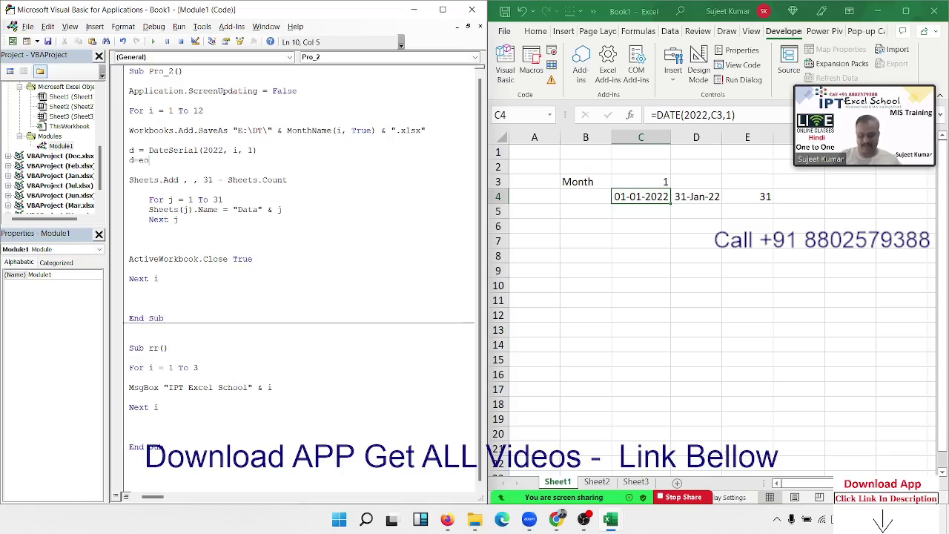
type("month")
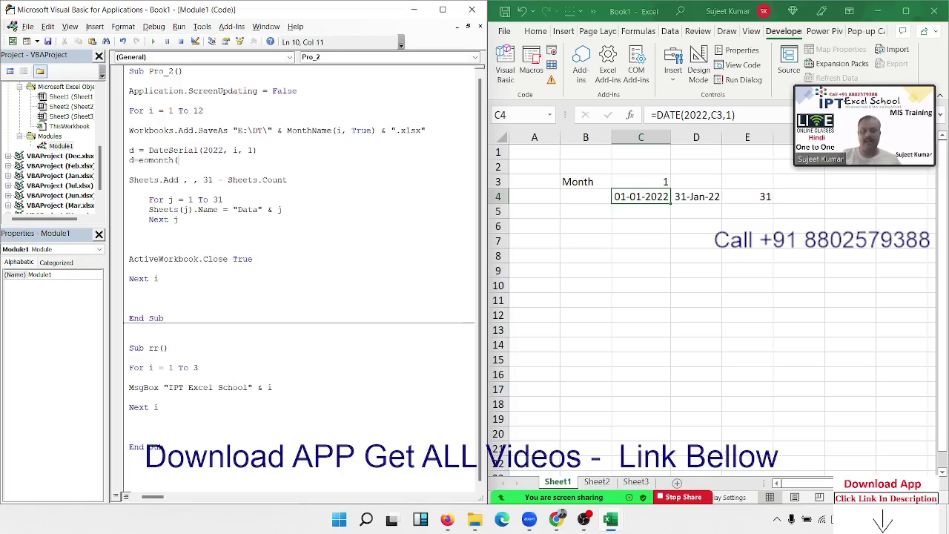
type("(")
Rewrite the line as d = Application.WorksheetFunction.EoMonth(d, 0)
key("BackSpace")
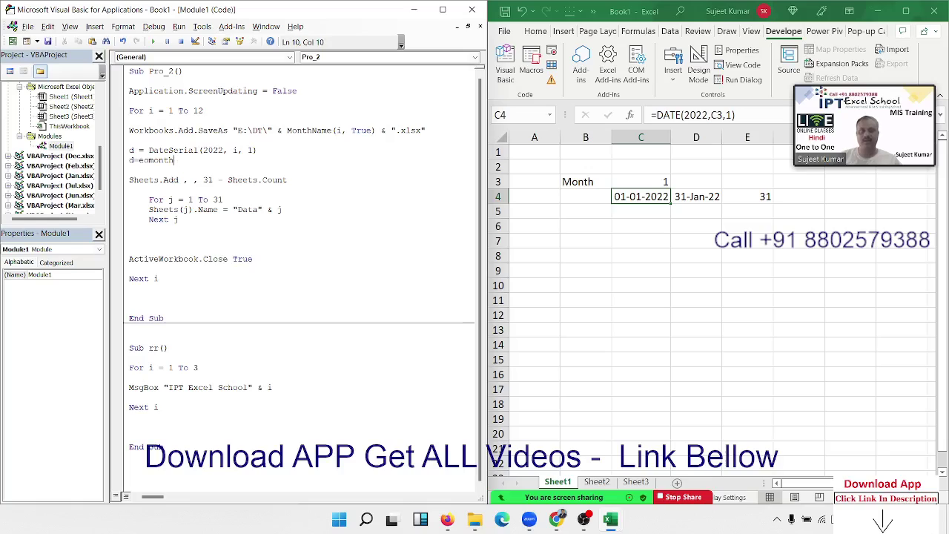
key("BackSpace")
key("BackSpace")
key("BackSpace")
key("BackSpace")
key("BackSpace")
key("BackSpace")
key("BackSpace")
type("a")
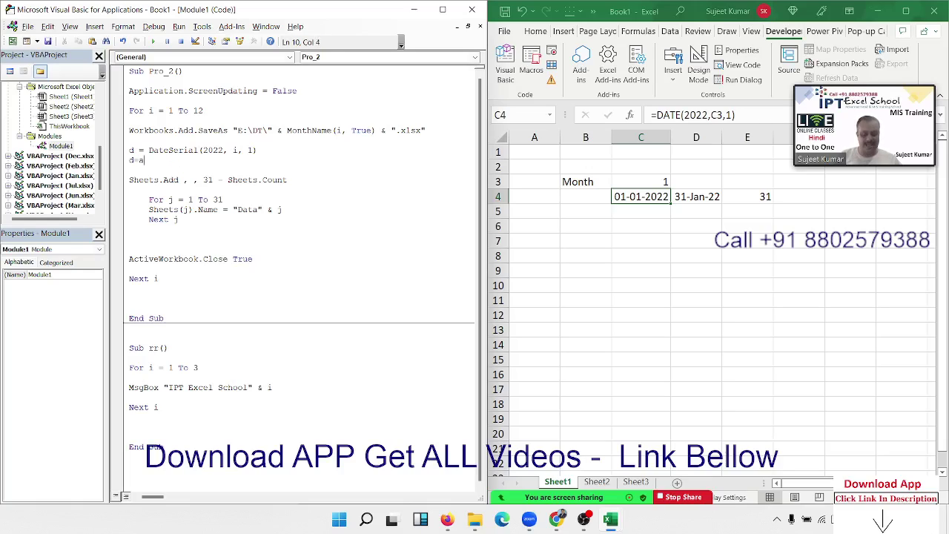
type("pplicat")
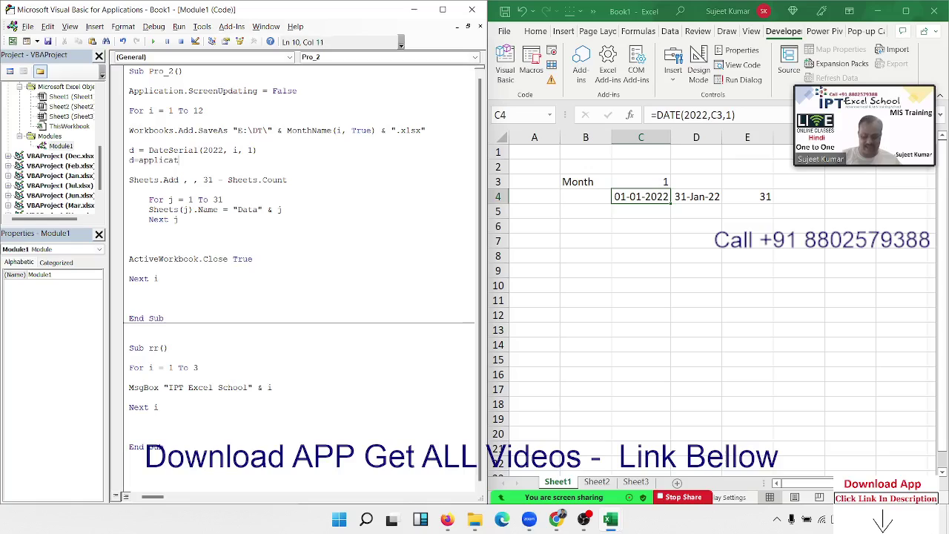
type("ion.wor")
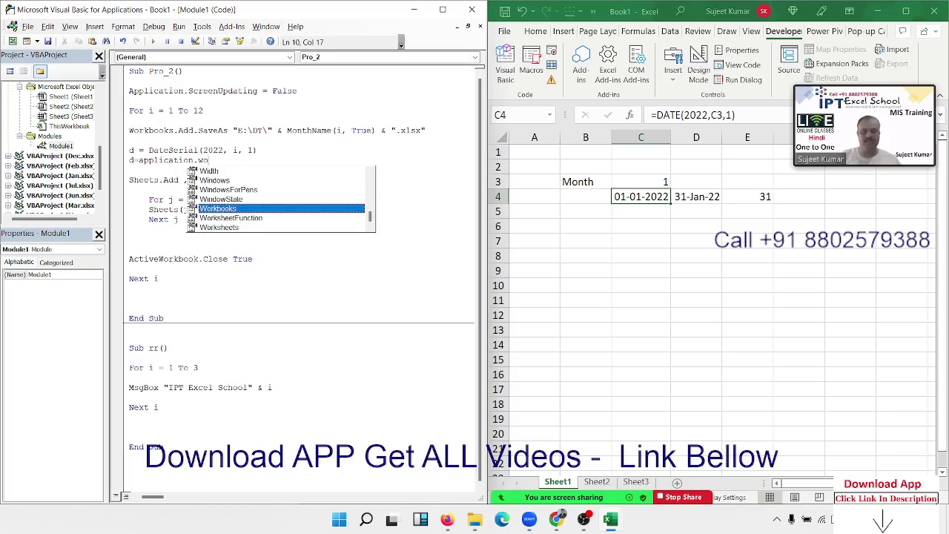
key("Tab")
type(".eo")
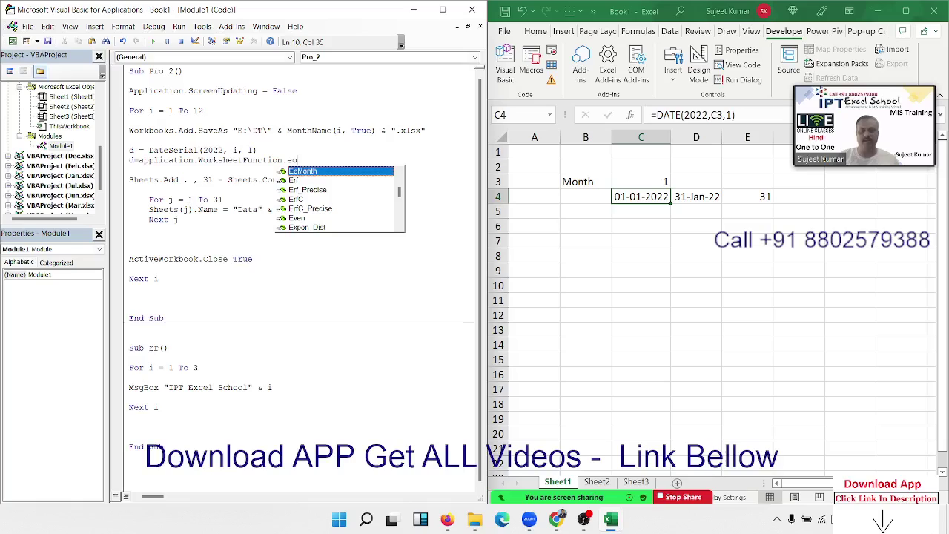
key("Tab")
type("(d")
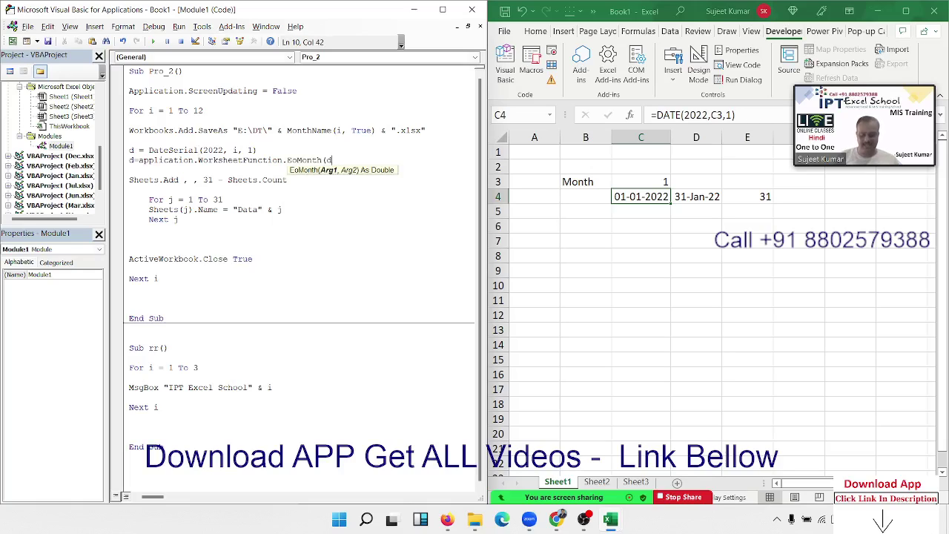
type(",0)")
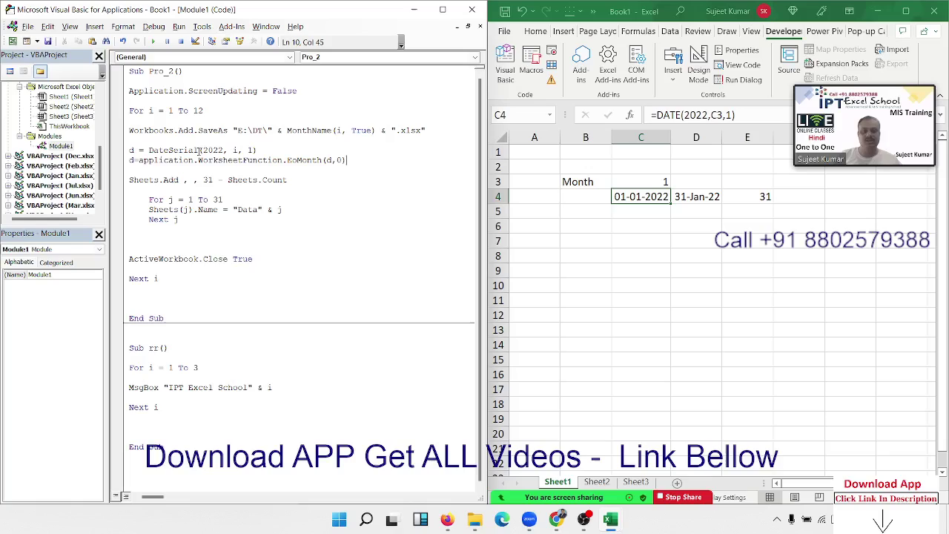
key("Return")
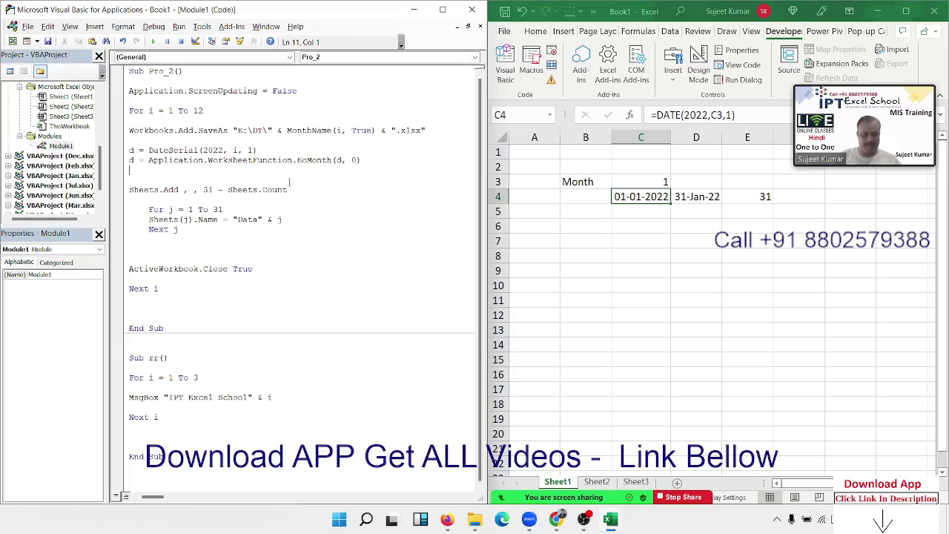
Wrap the EoMonth expression in Day() so d holds the month's day count
key("Right")
type("day")
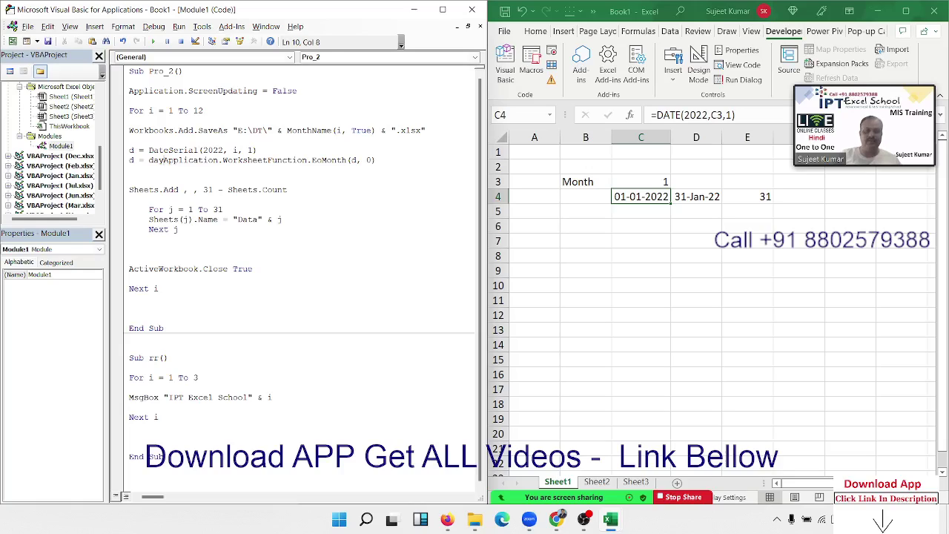
type("(")
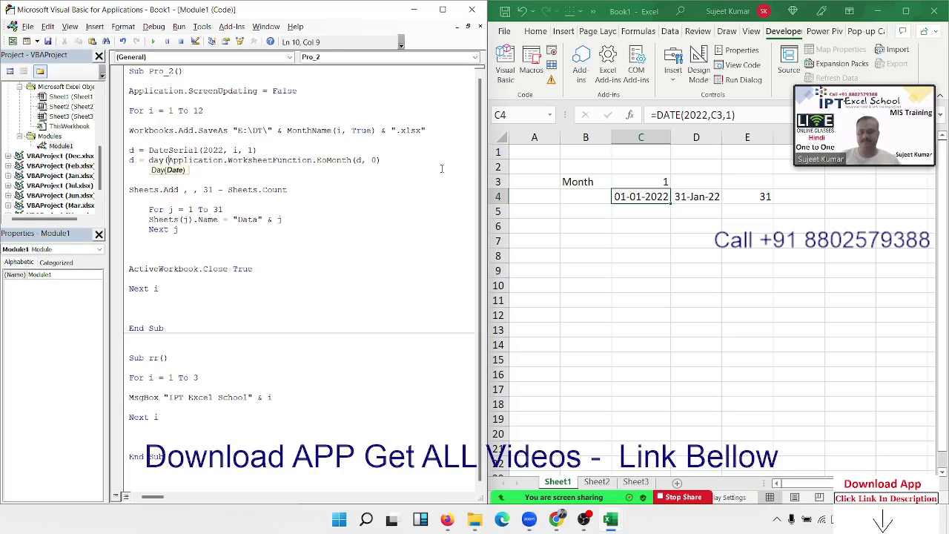
left_click(414, 162)
type(")")
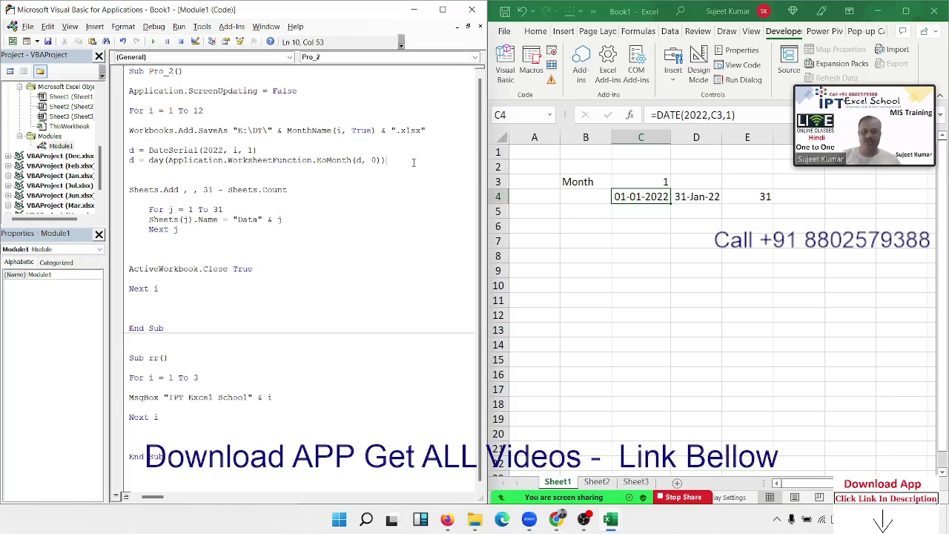
left_click(300, 260)
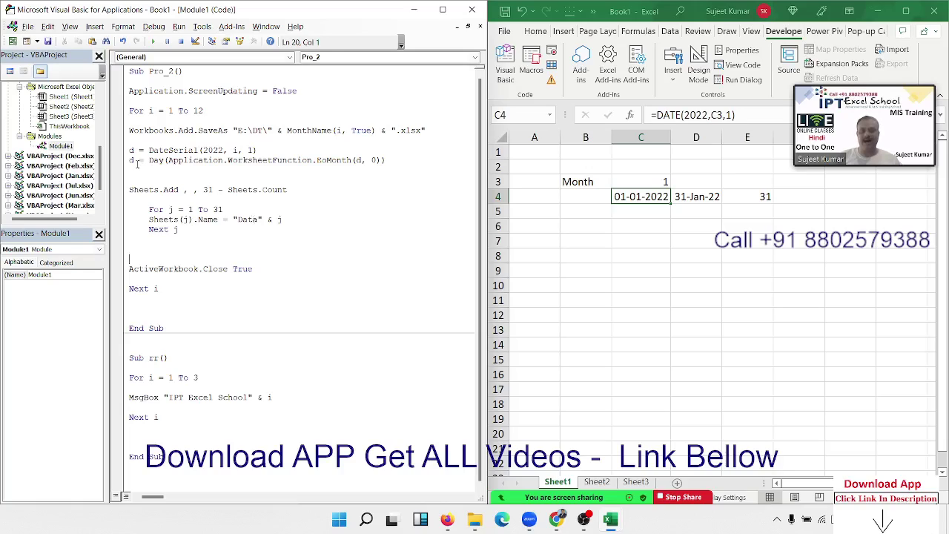
Replace 31 with d in the Sheets.Add line and in For j = 1 To 31
double_click(133, 161)
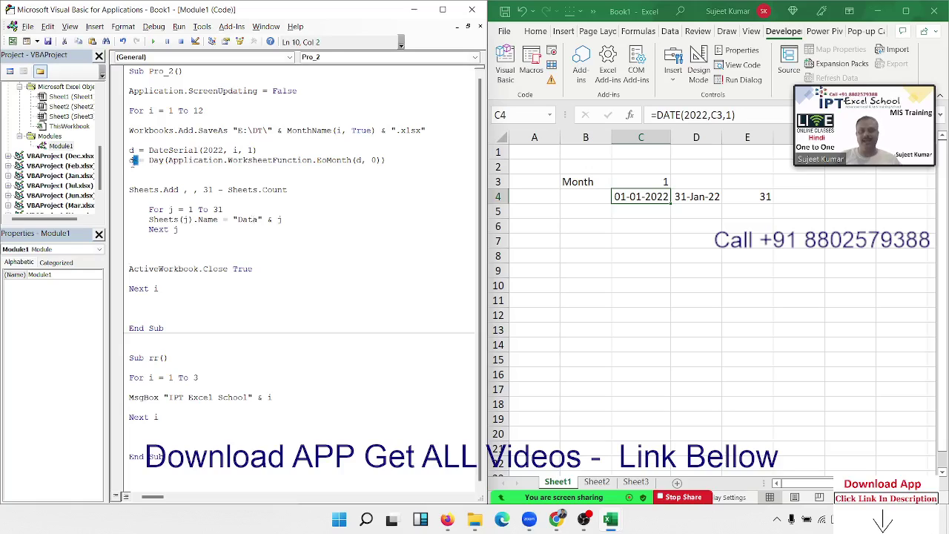
double_click(207, 189)
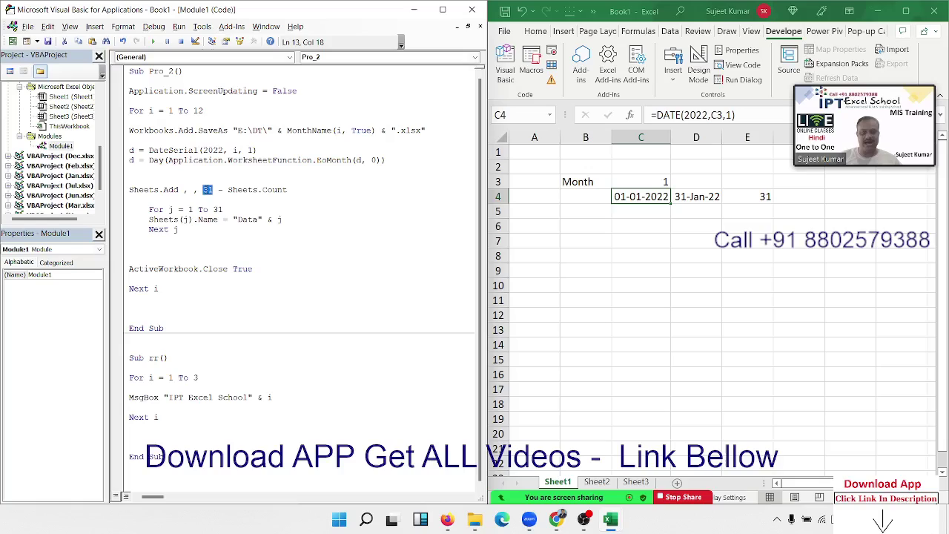
type("d")
double_click(218, 210)
type("d")
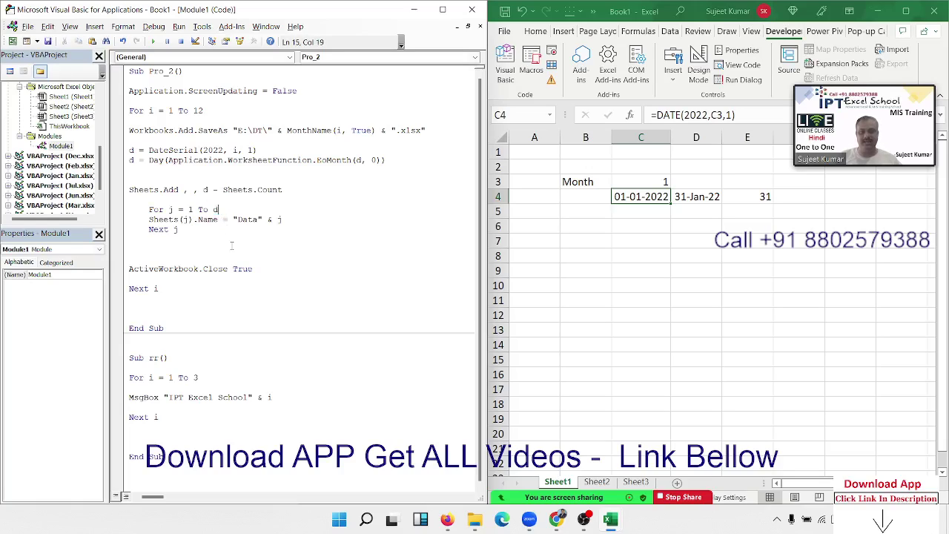
left_click(235, 251)
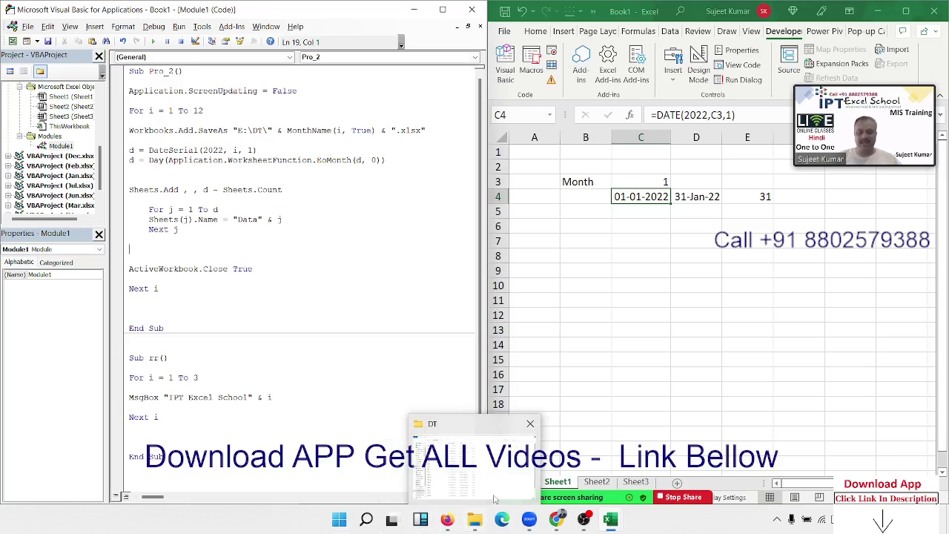
Permanently delete all 24 workbooks in E:\DT and return to the VBA editor
left_click(475, 520)
left_click(321, 297)
key("ctrl+a")
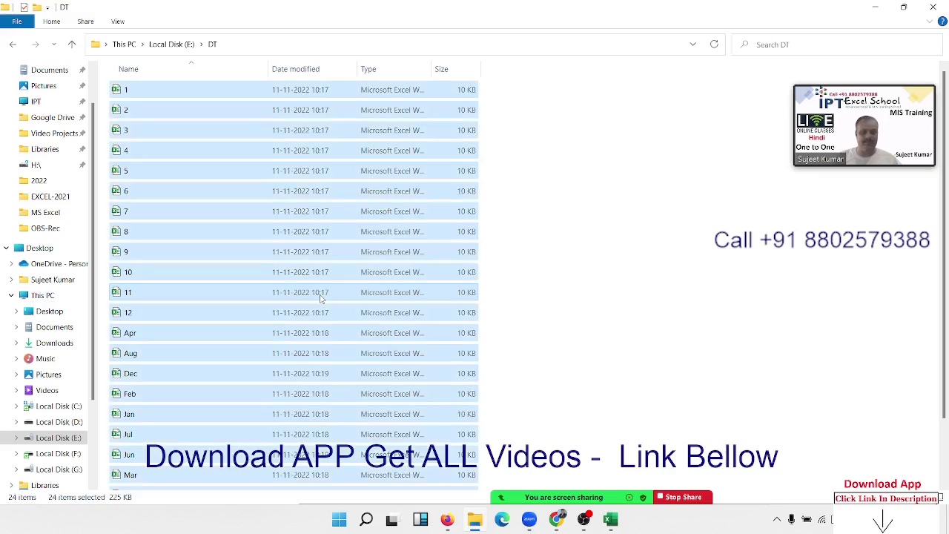
key("shift+Delete")
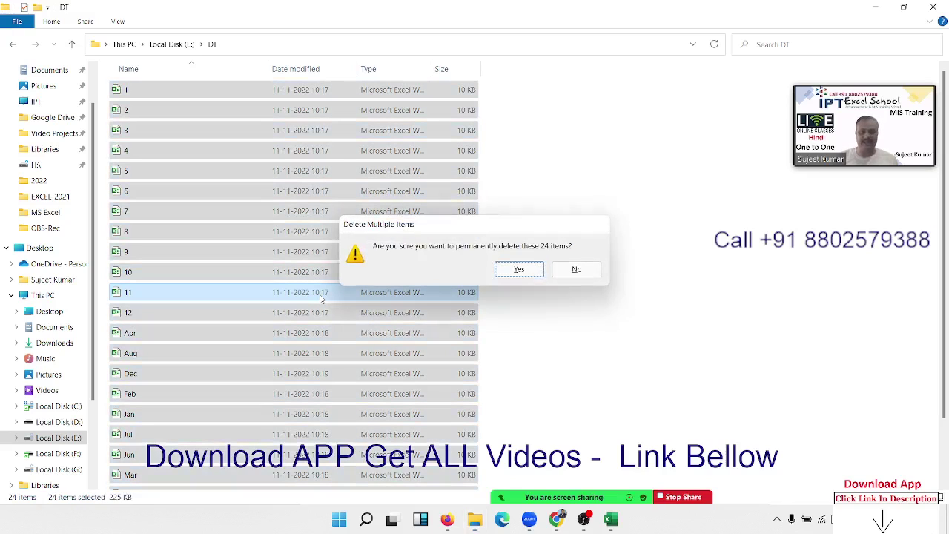
key("Return")
key("alt+Tab")
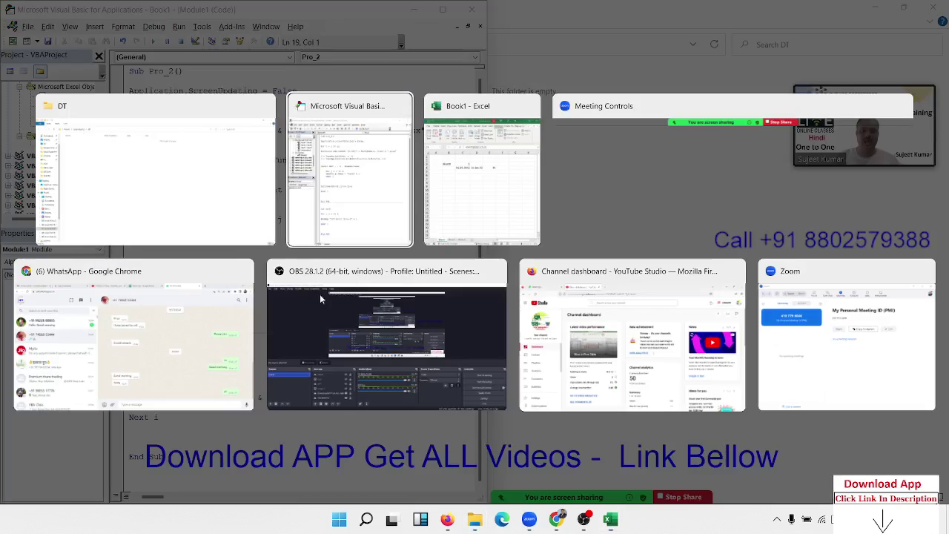
left_click(324, 214)
Step into Pro_2 through the SaveAs line and check the new Jan workbook
left_click(304, 188)
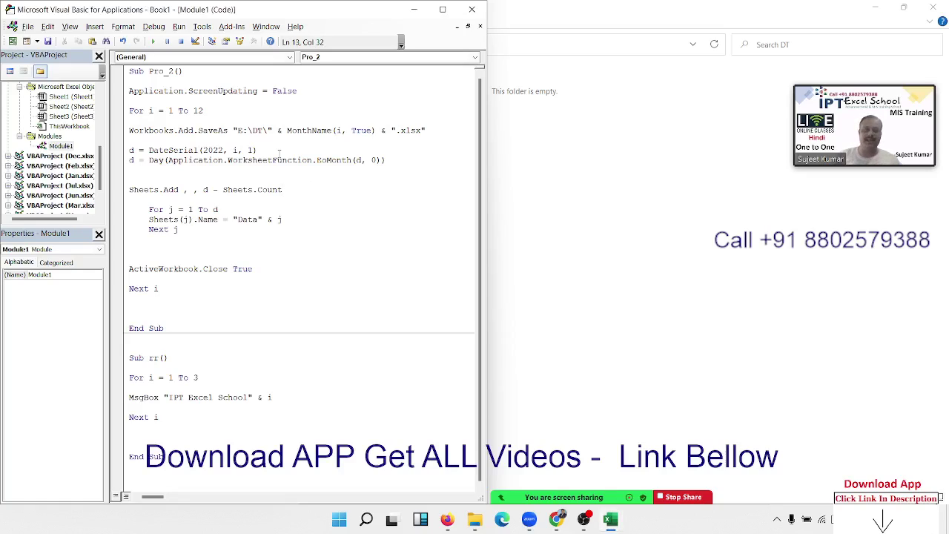
left_click(163, 101)
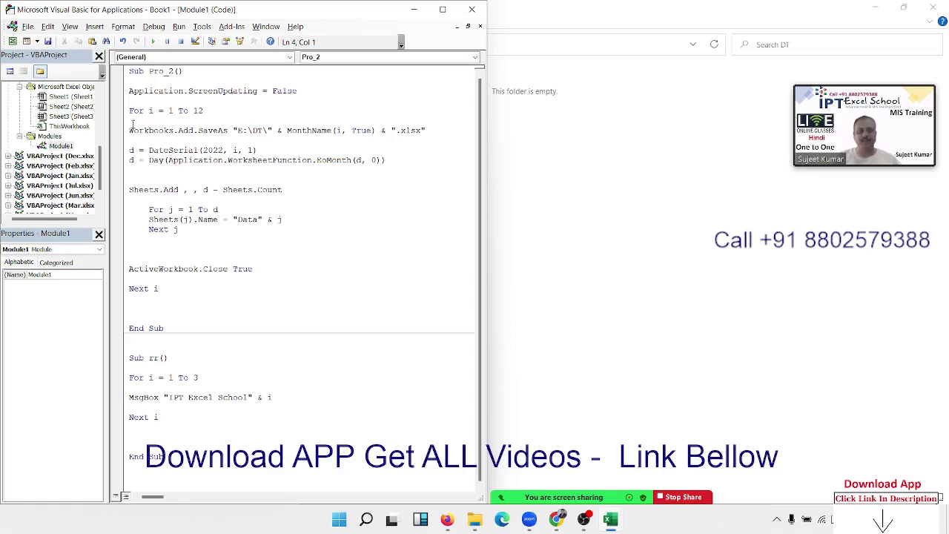
left_click(154, 27)
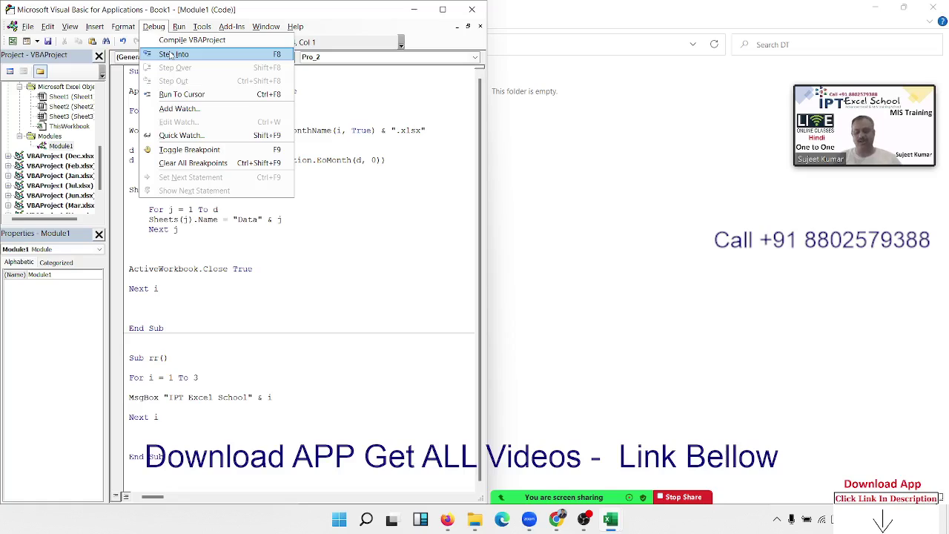
left_click(170, 54)
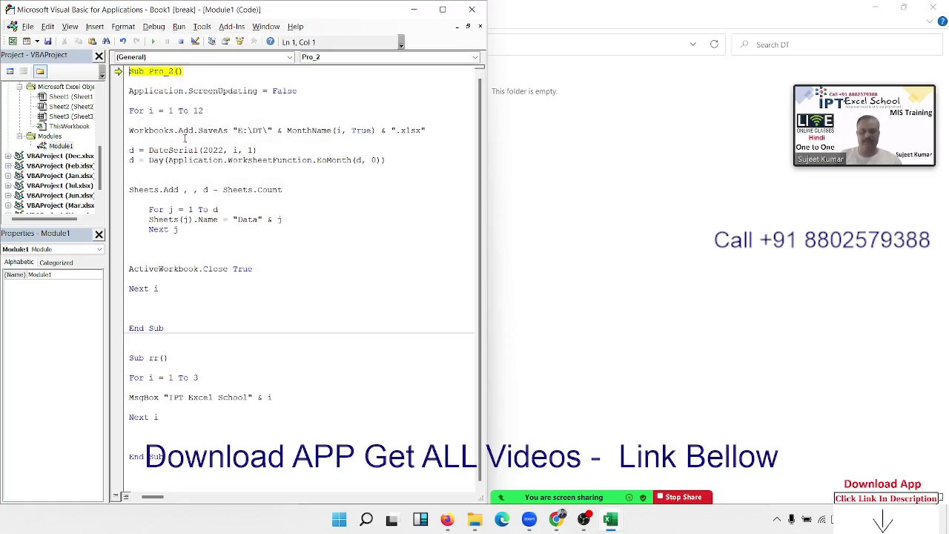
key("F8")
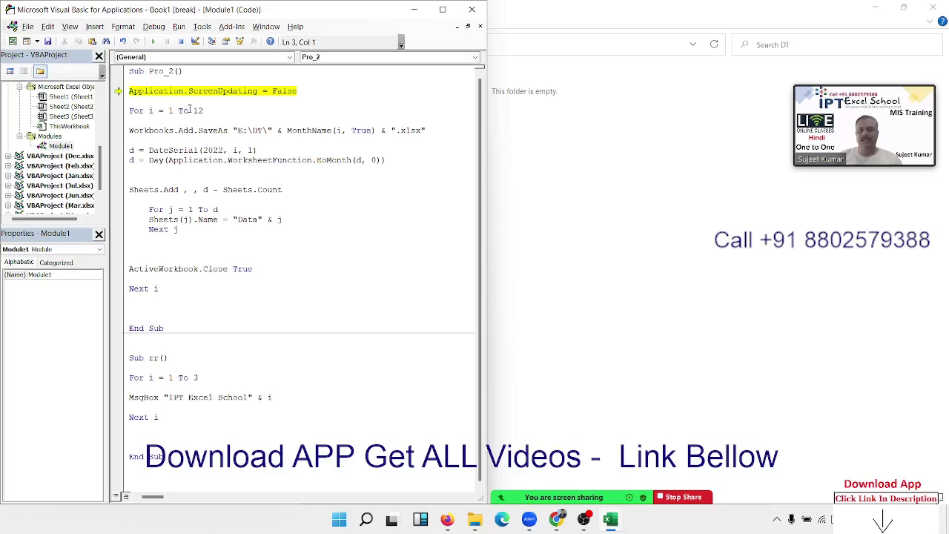
key("F8")
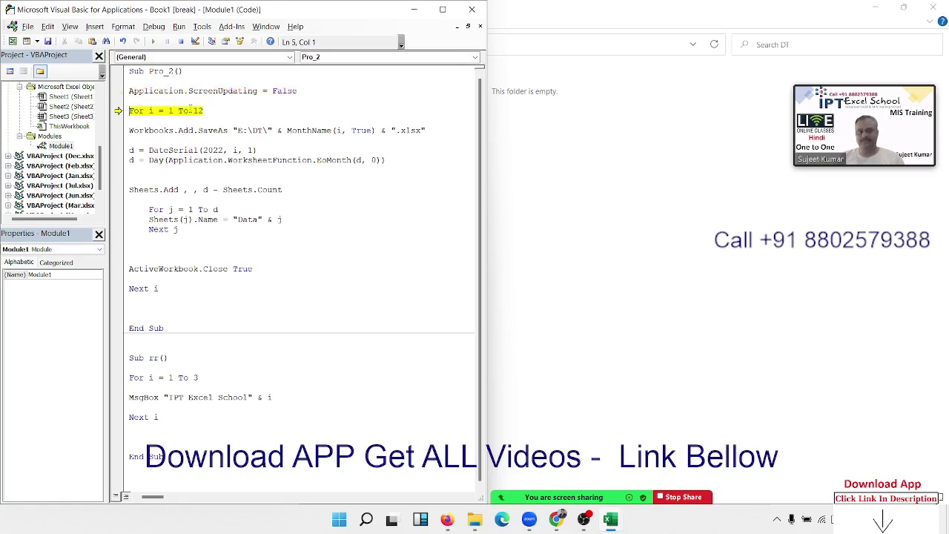
key("F8")
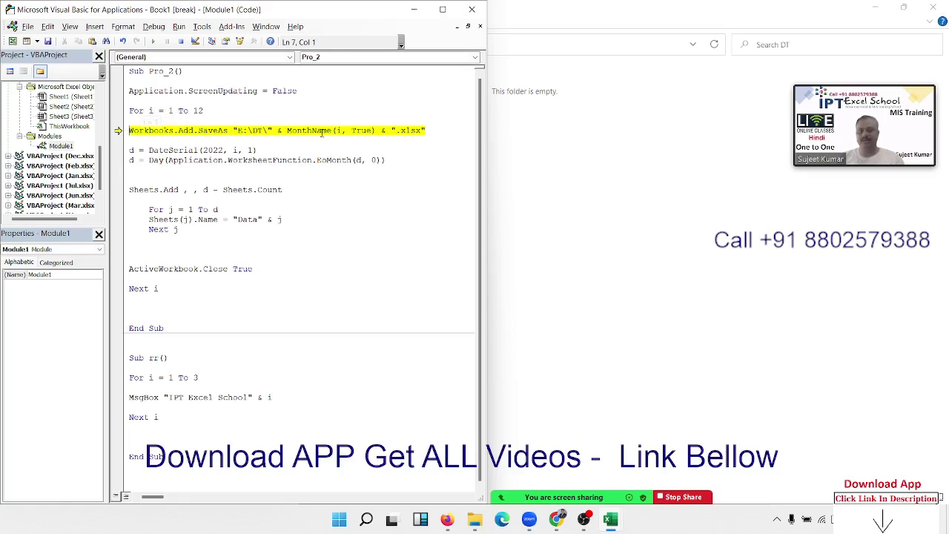
mouse_move(342, 131)
key("F5")
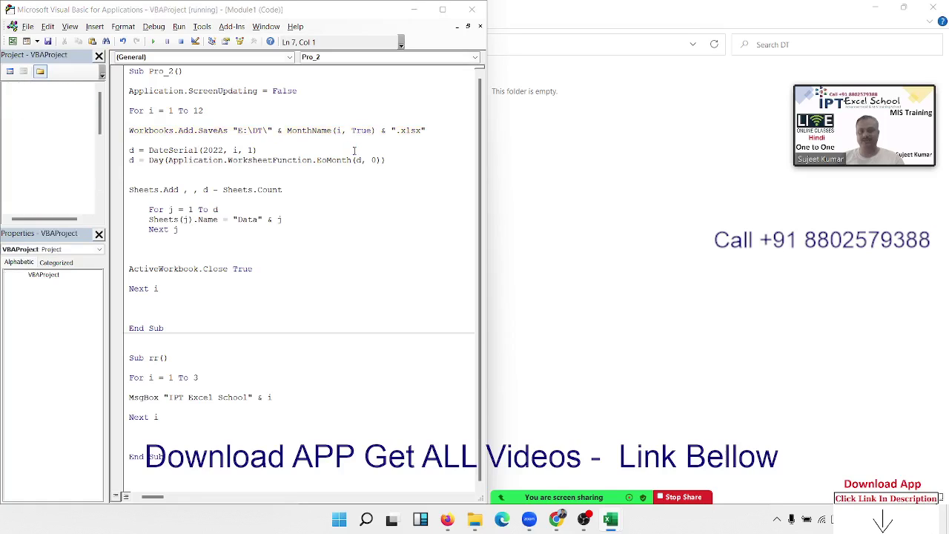
mouse_move(528, 519)
key("alt+F11")
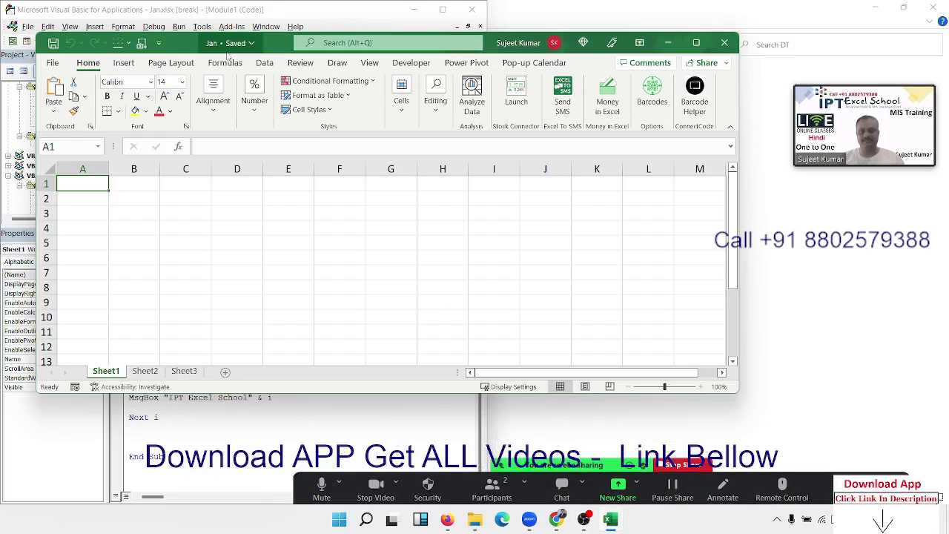
left_click(186, 399)
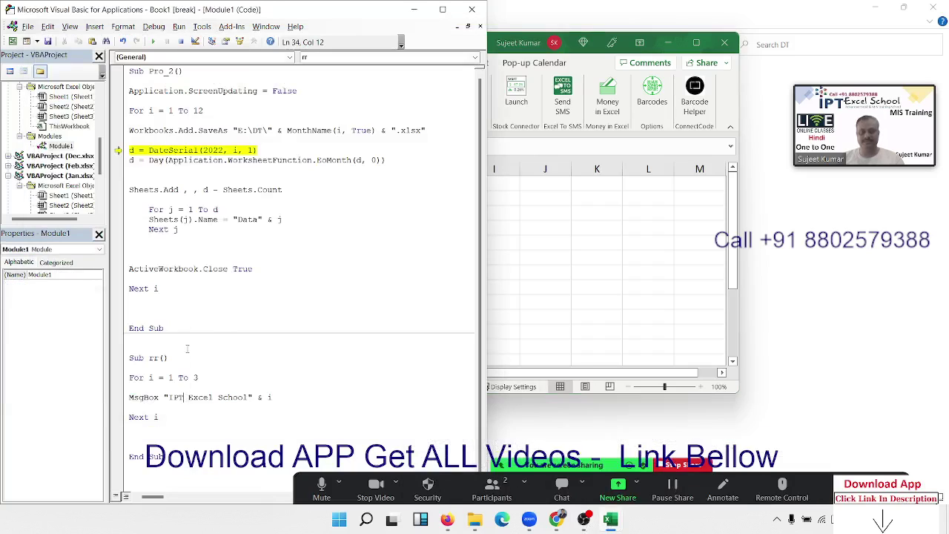
Step the day-count and Sheets.Add lines, confirming d = 31 and Jan's sheets through Sheet31
key("F8")
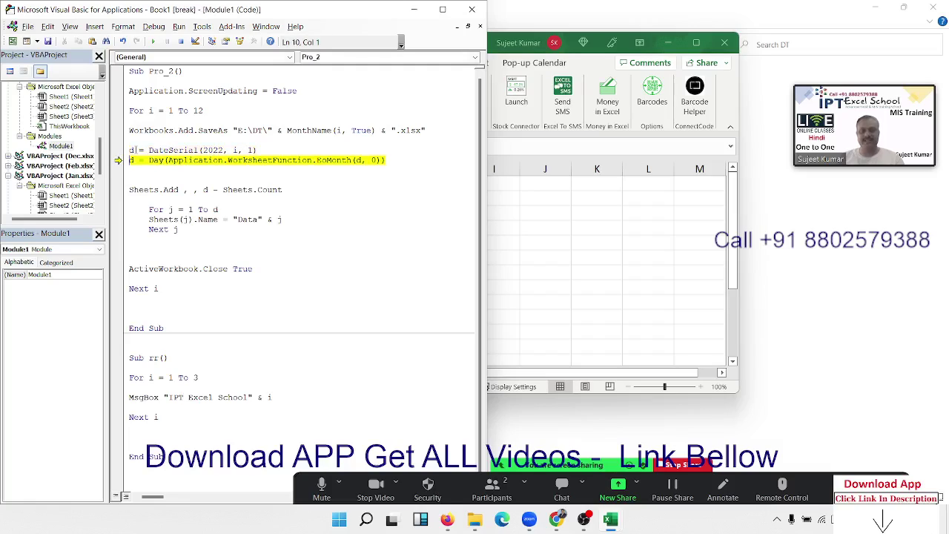
mouse_move(132, 151)
key("F8")
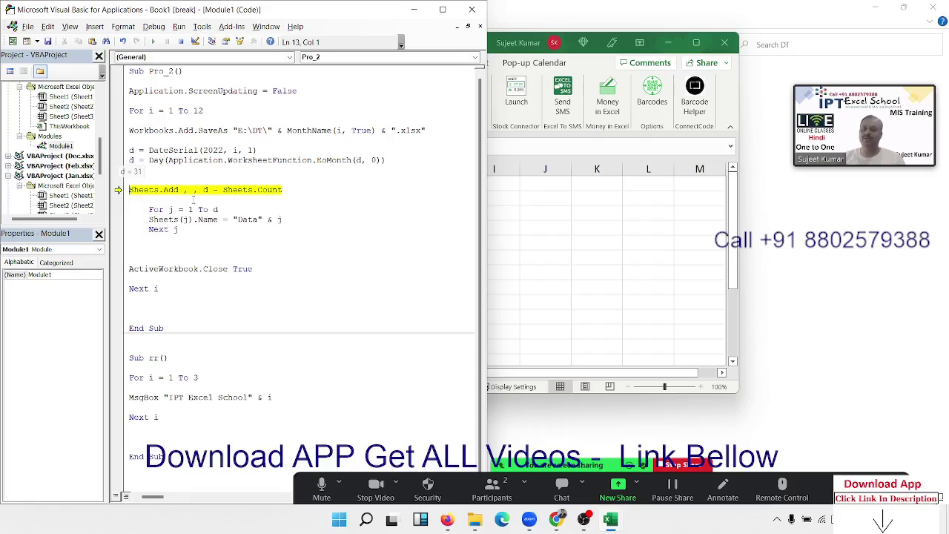
mouse_move(206, 190)
mouse_move(241, 192)
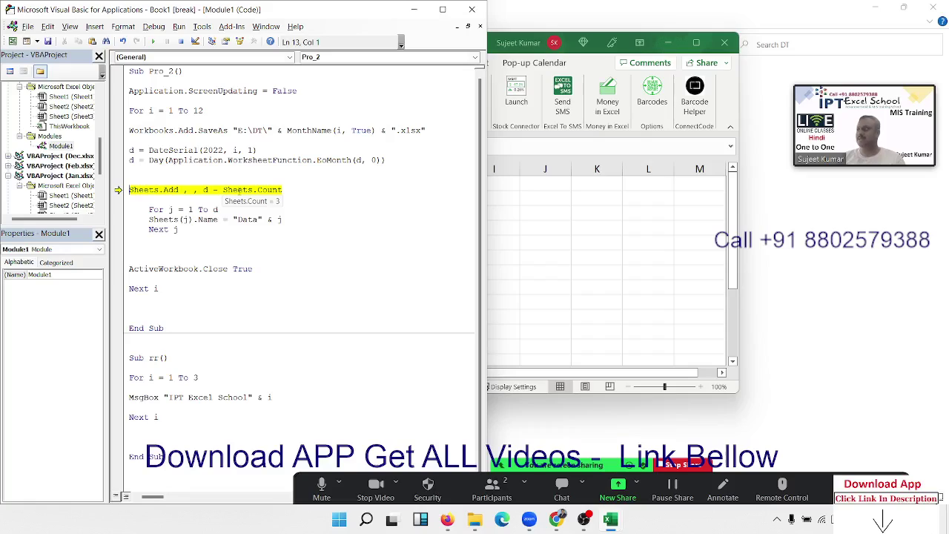
key("F8")
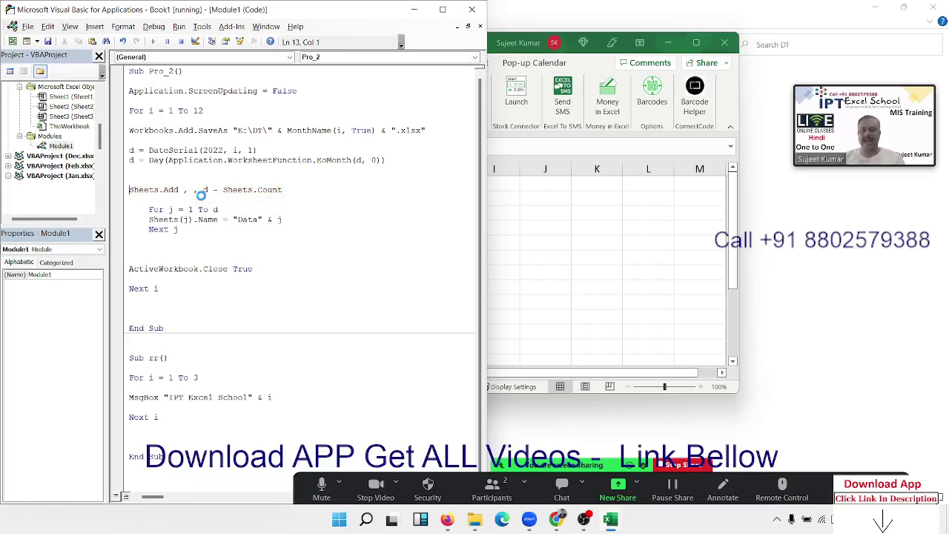
left_click(566, 286)
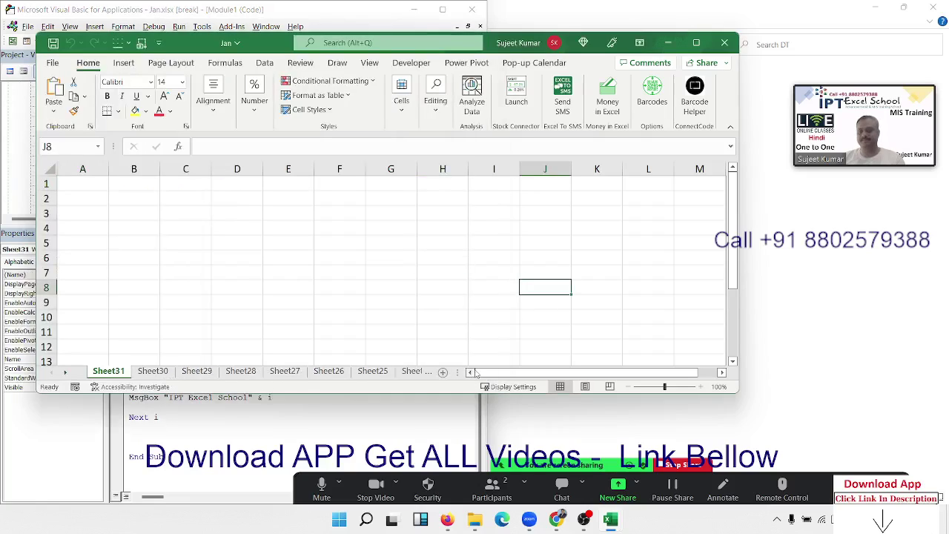
Step the For j loop to rename Jan's sheets Data1, Data2 and onward, checking the tabs
left_click(300, 416)
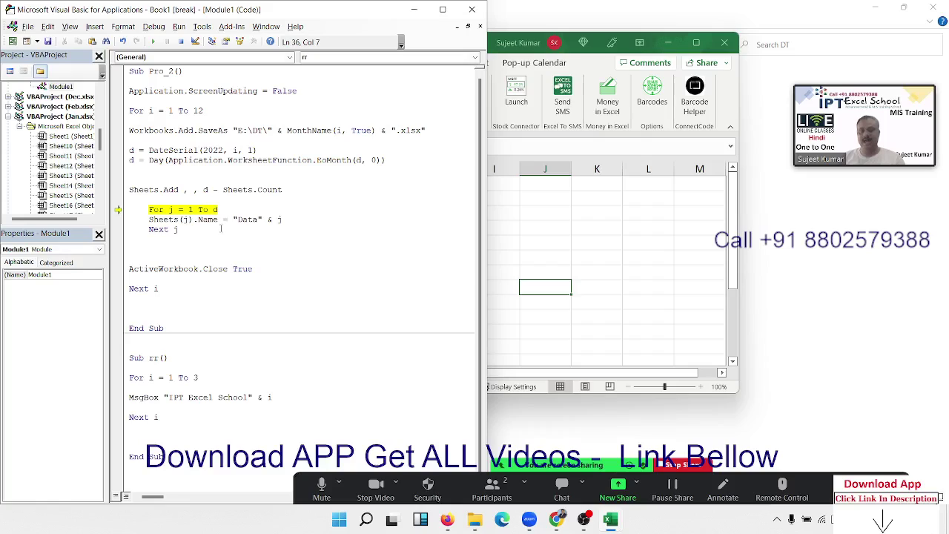
key("F8")
key("F8")
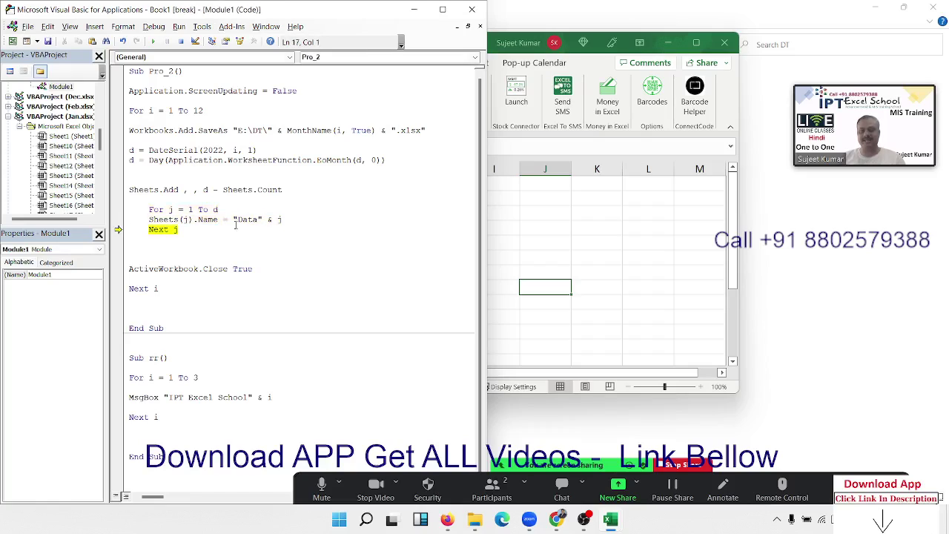
key("F8")
left_click(530, 233)
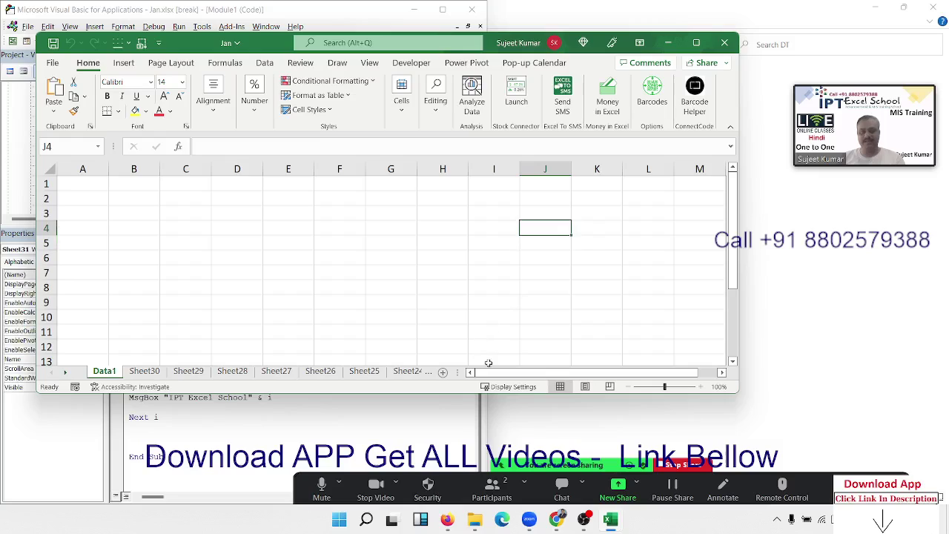
left_click(162, 397)
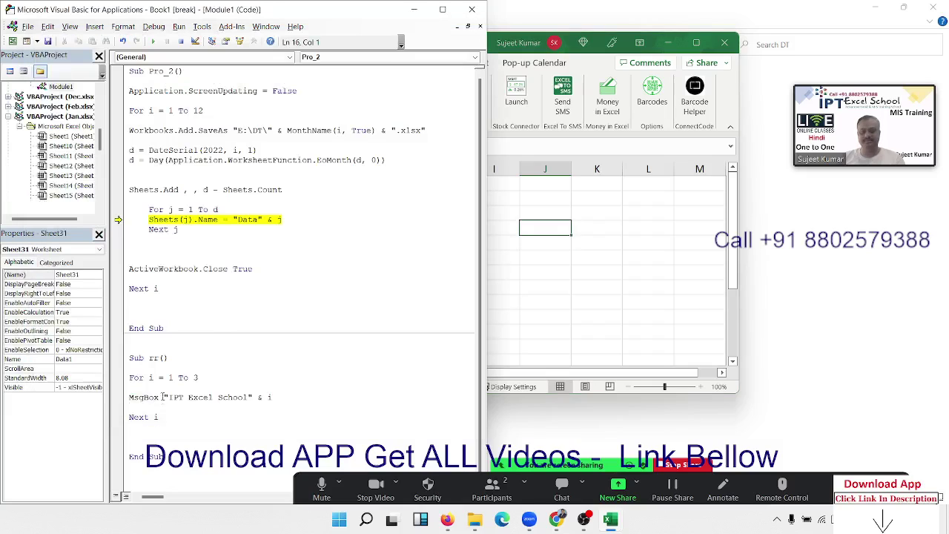
key("F8")
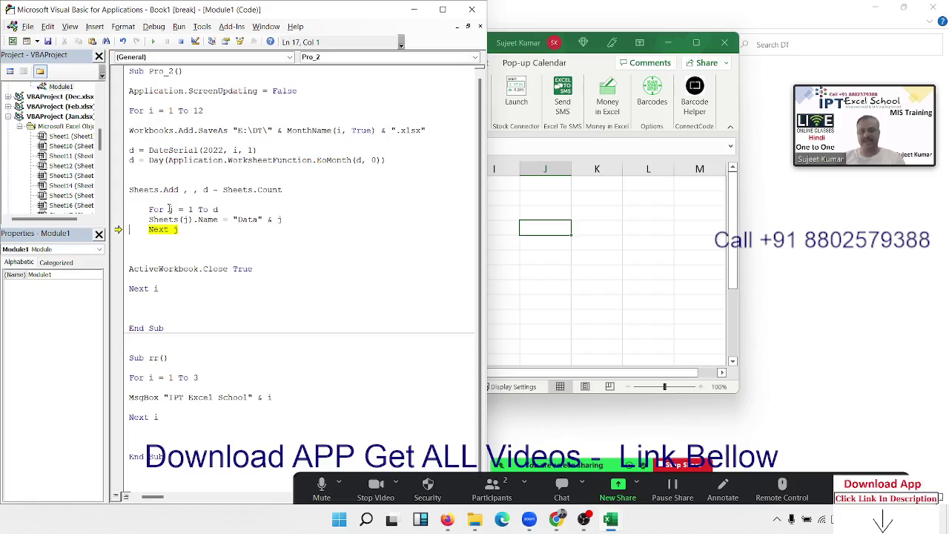
mouse_move(169, 209)
key("F8")
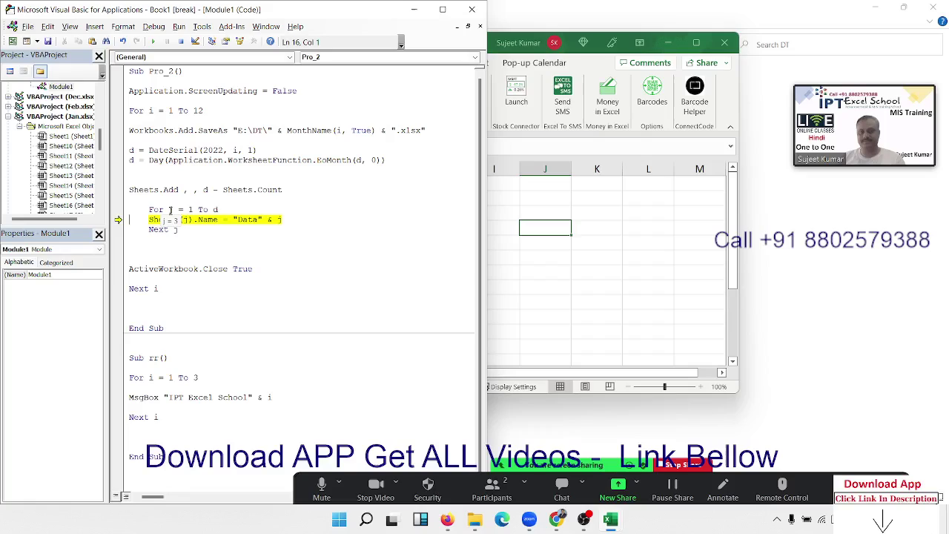
key("F8")
key("F8")
key("F8")
key("F8")
key("F8")
key("F8")
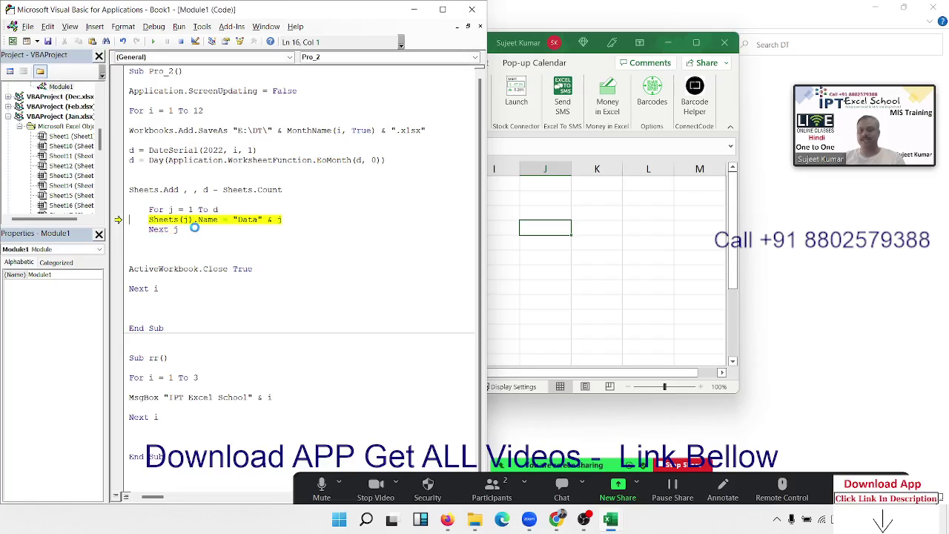
key("F8")
key("F8")
key("F8")
key("F8")
key("F8")
key("F8")
key("F8")
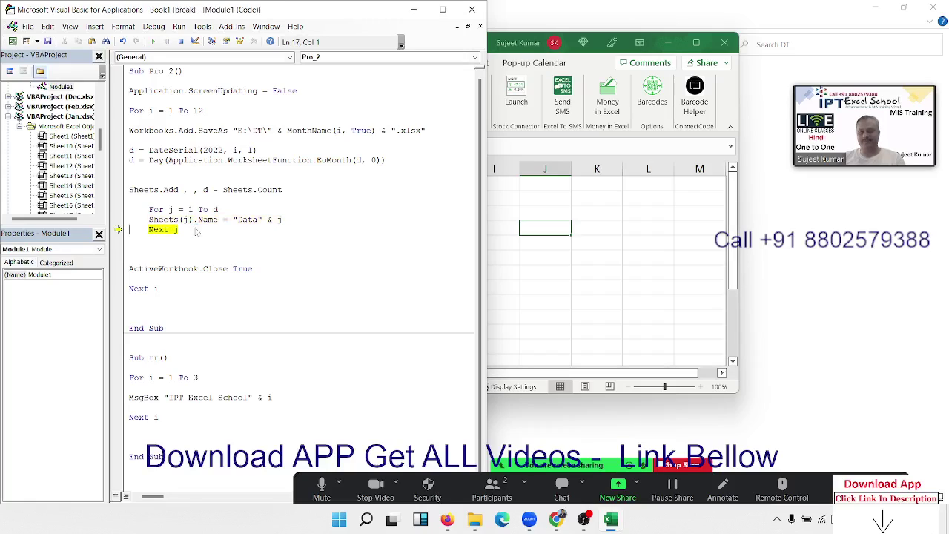
key("F8")
key("F8")
key("F8")
key("F8")
Step the renaming loop up to d = 31, then save and close the Jan workbook
key("alt+F11")
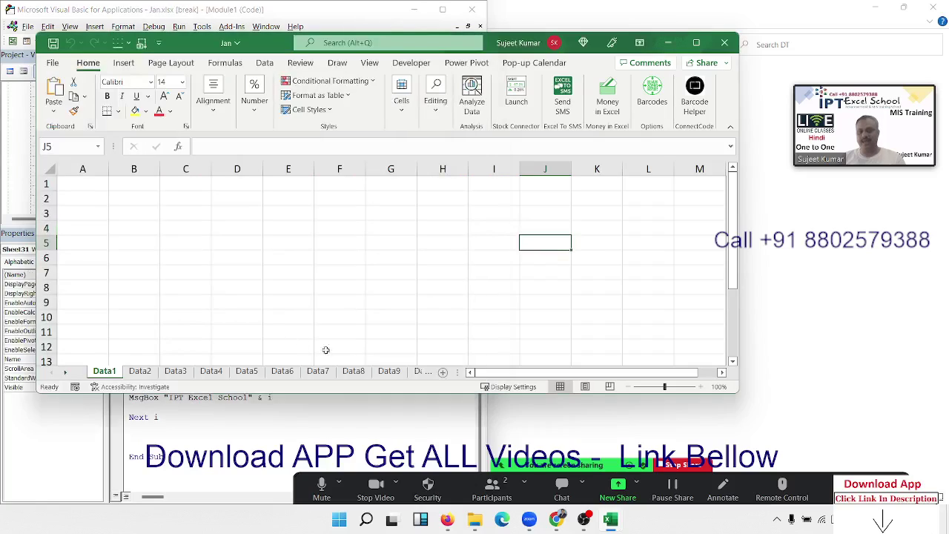
key("alt+F11")
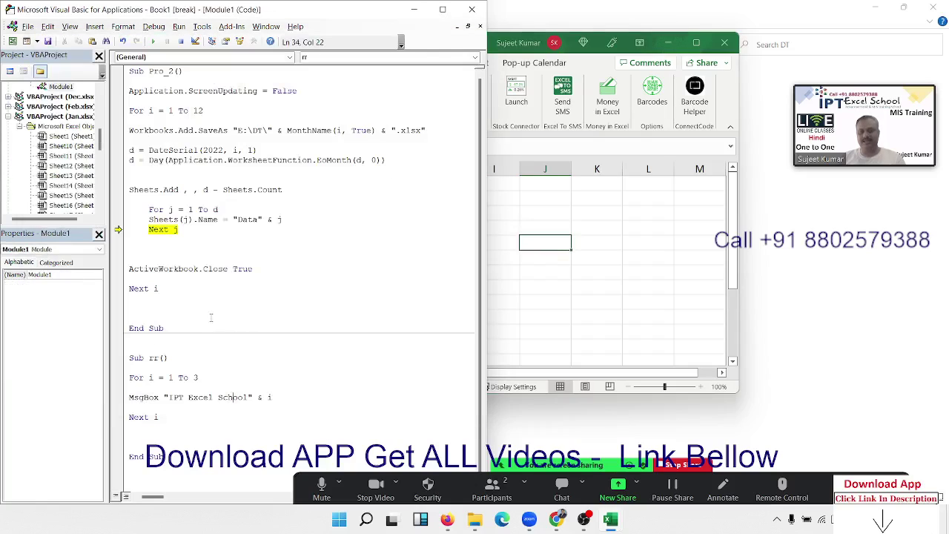
key("F8")
key("F8")
key("F8")
key("F8")
key("F8")
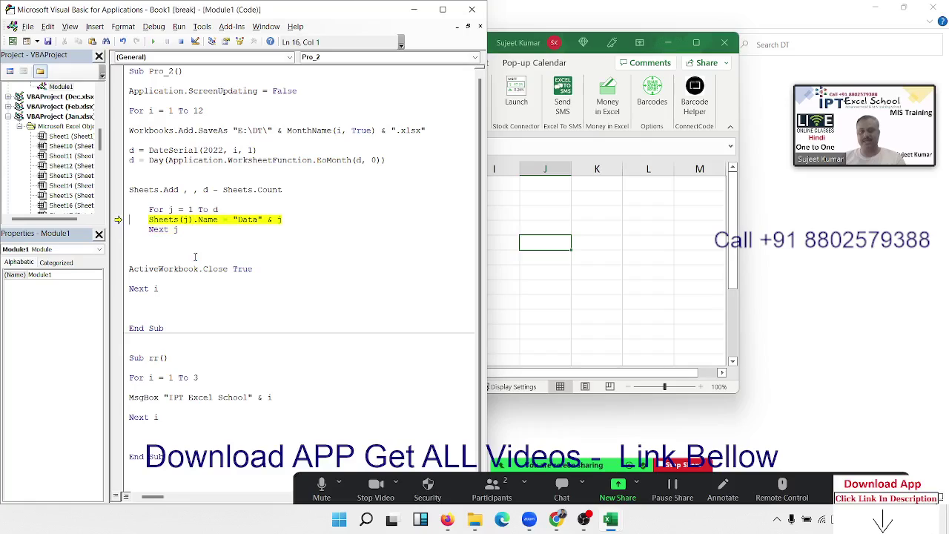
key("F8")
key("F8")
key("F8")
key("F8")
key("F8")
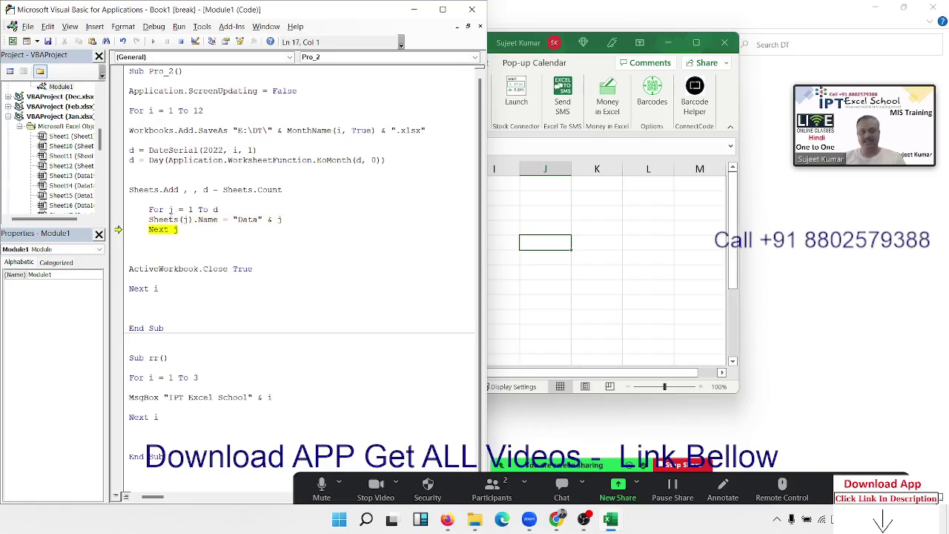
key("F8")
key("F8")
key("F8")
key("F8")
key("F8")
key("F8")
key("F8")
key("F8")
key("F8")
key("F8")
key("F8")
key("F8")
key("F8")
key("F8")
key("F8")
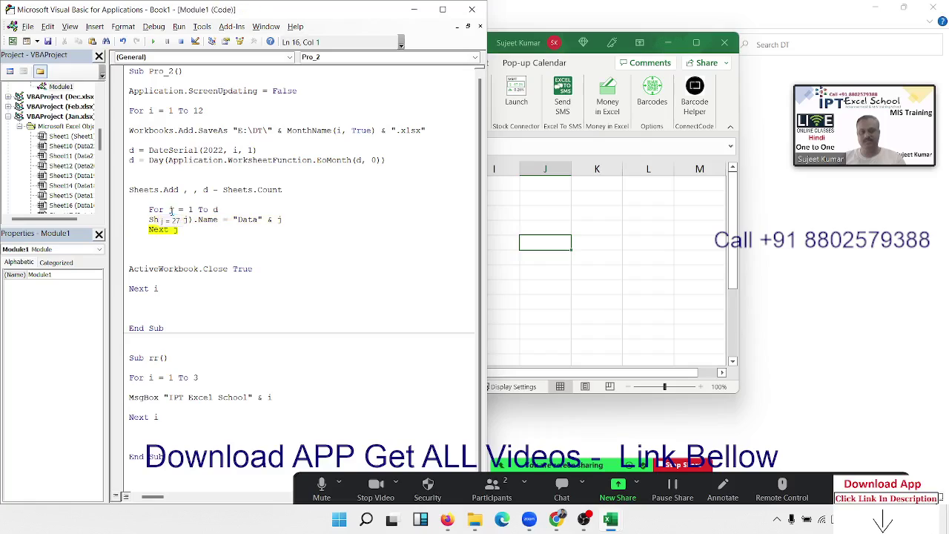
key("F8")
key("F8")
key("F8")
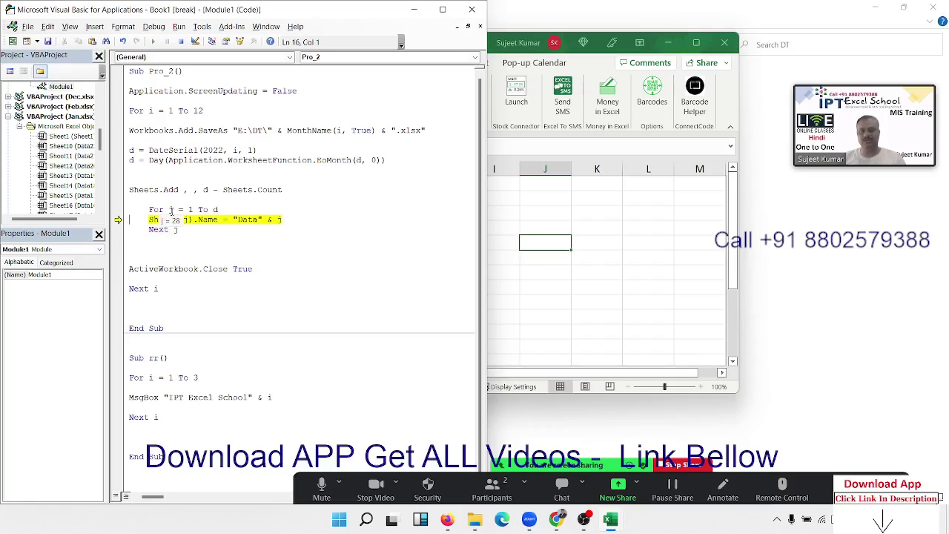
key("F8")
key("F8")
key("F8")
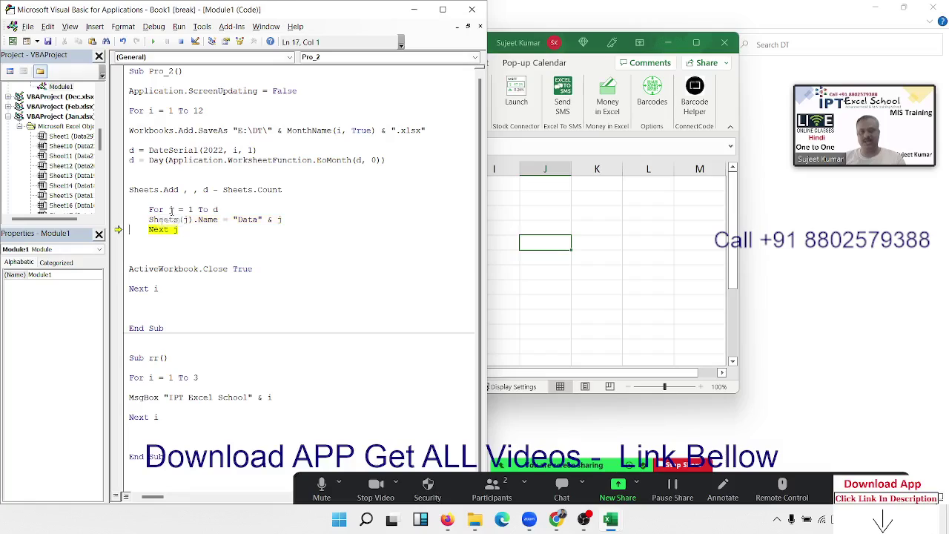
key("F8")
key("F8")
key("F8")
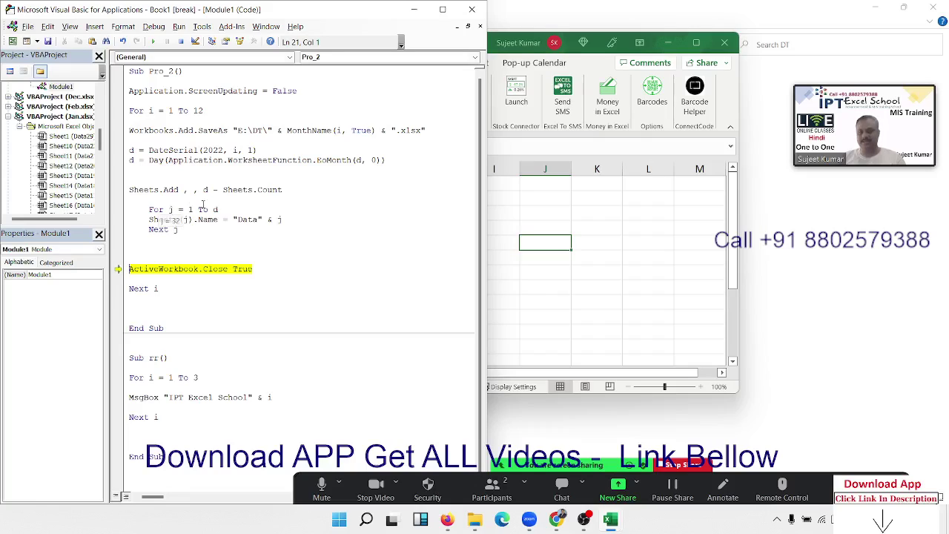
mouse_move(215, 211)
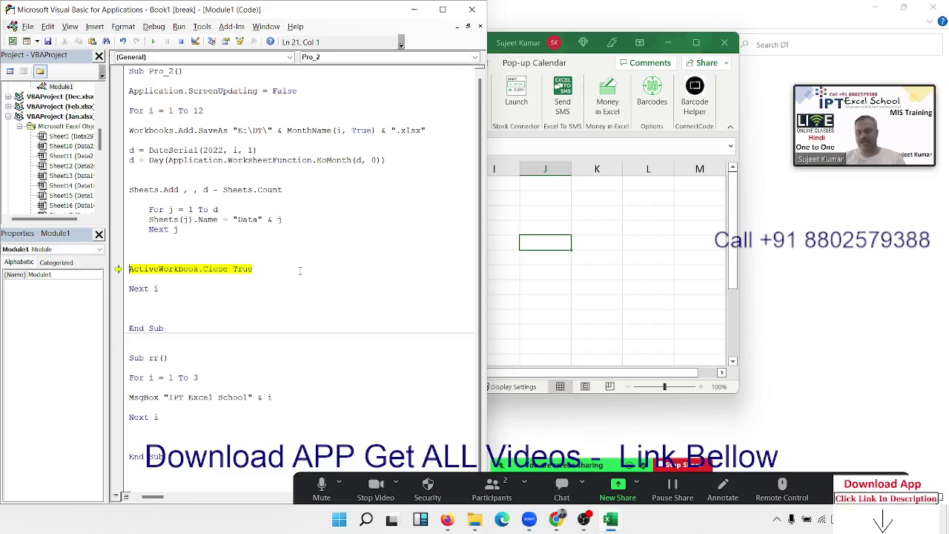
key("F8")
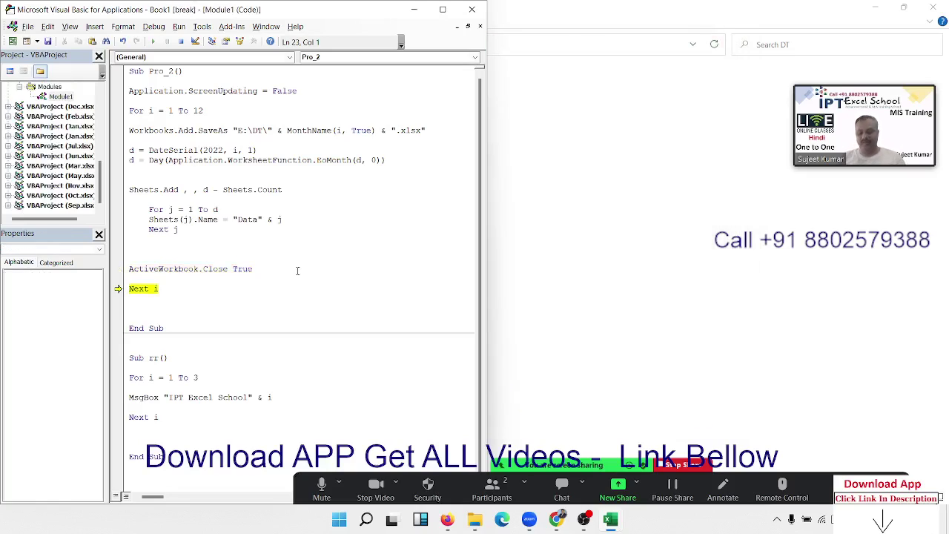
Advance to i = 2 and create and save the Feb workbook
key("F8")
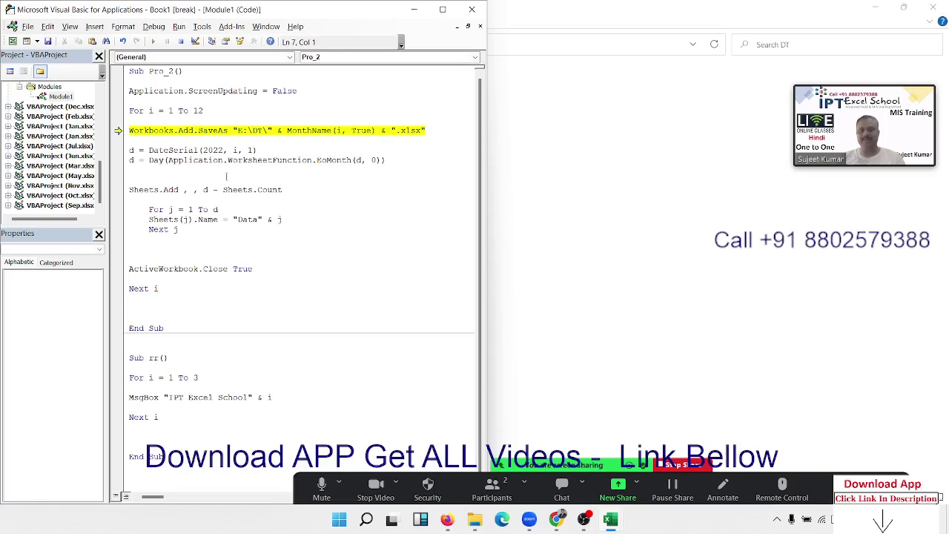
mouse_move(151, 110)
mouse_move(342, 129)
key("F8")
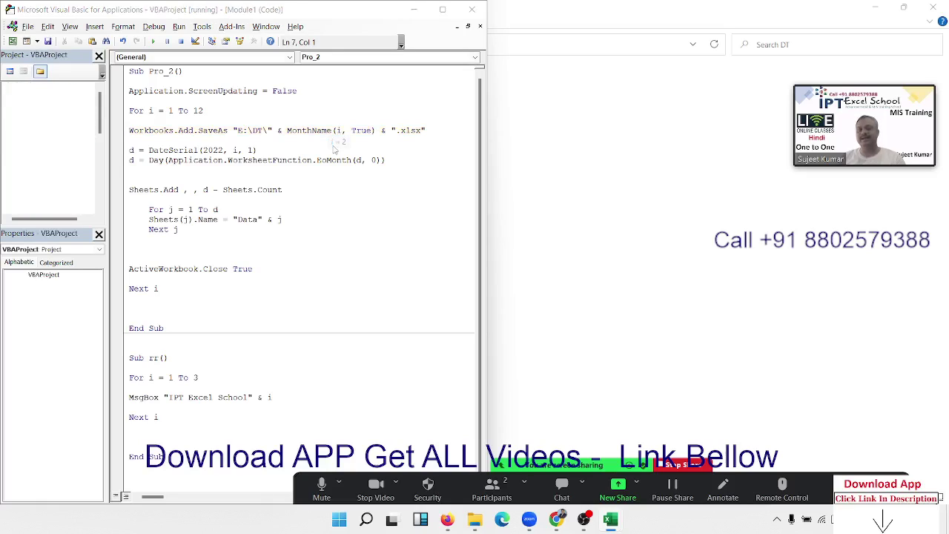
key("alt+F11")
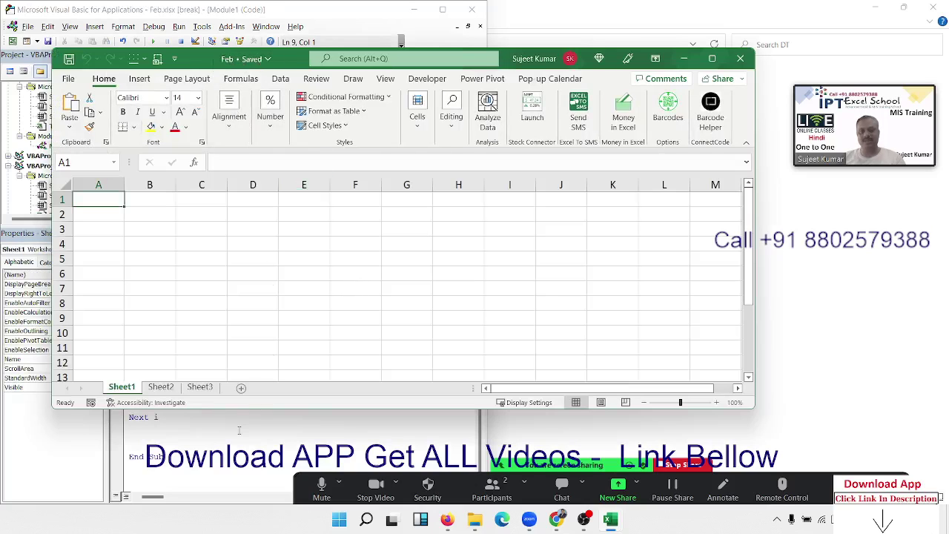
key("alt+F11")
Compute d = 28 for February, add its sheets, start renaming, then continue the macro
key("F8")
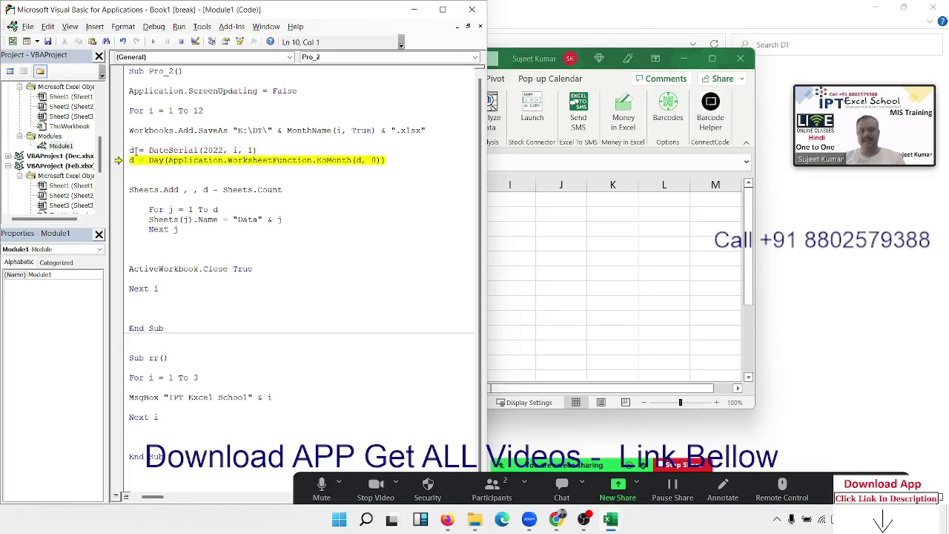
mouse_move(132, 150)
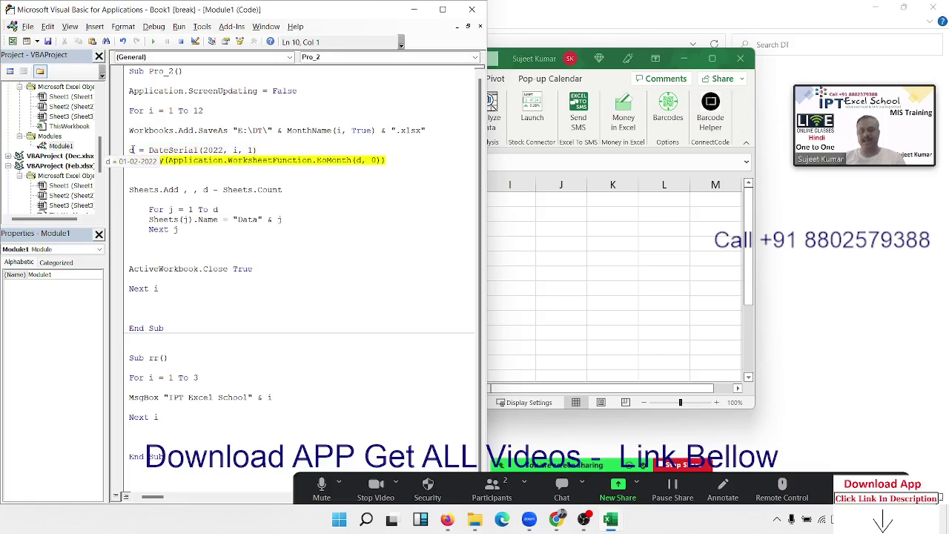
key("F8")
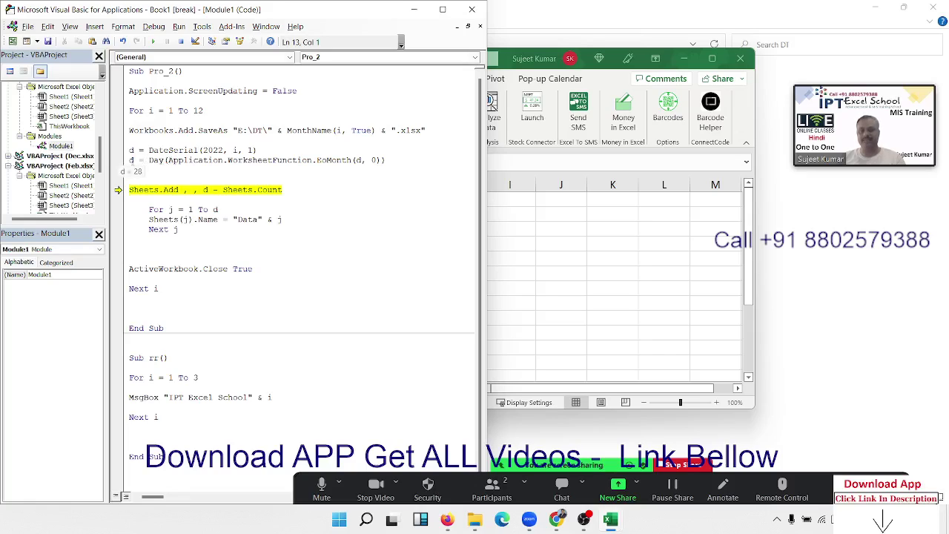
mouse_move(228, 191)
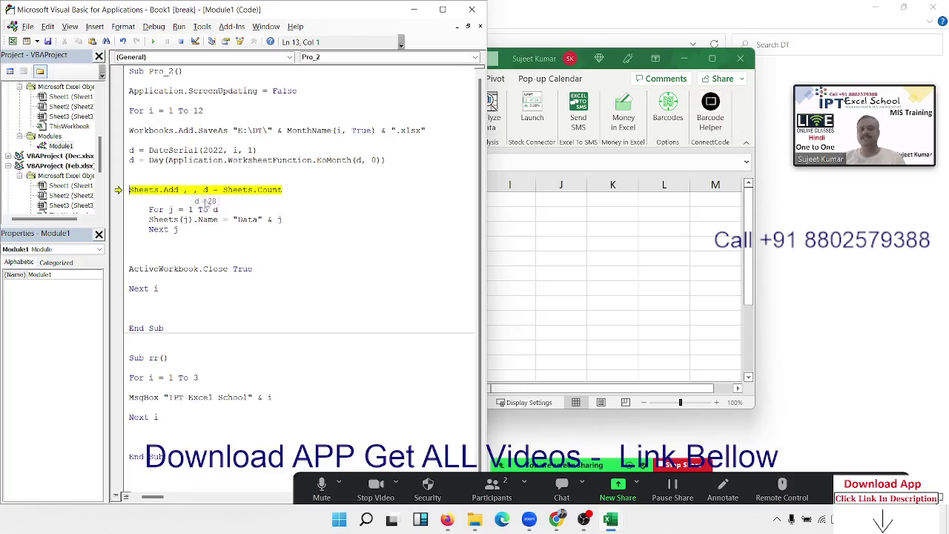
key("F8")
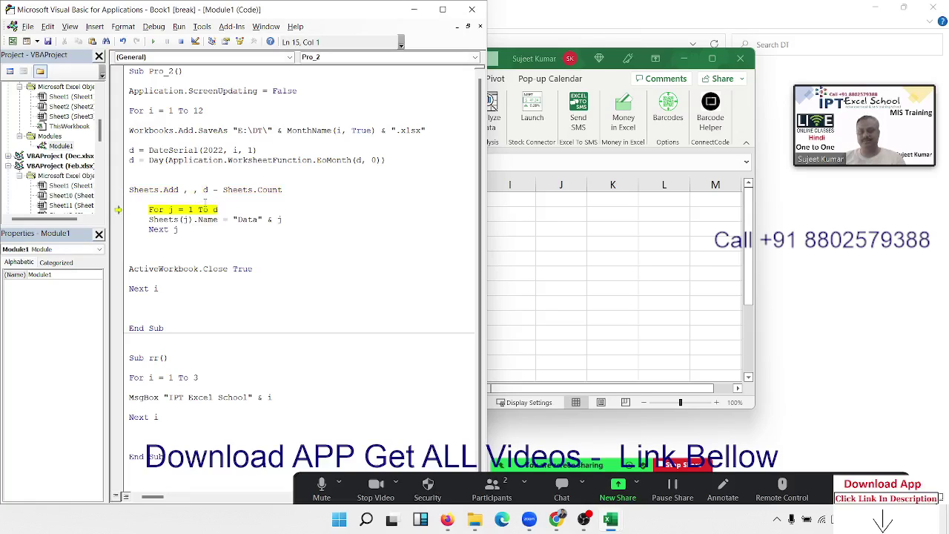
key("F8")
key("F8")
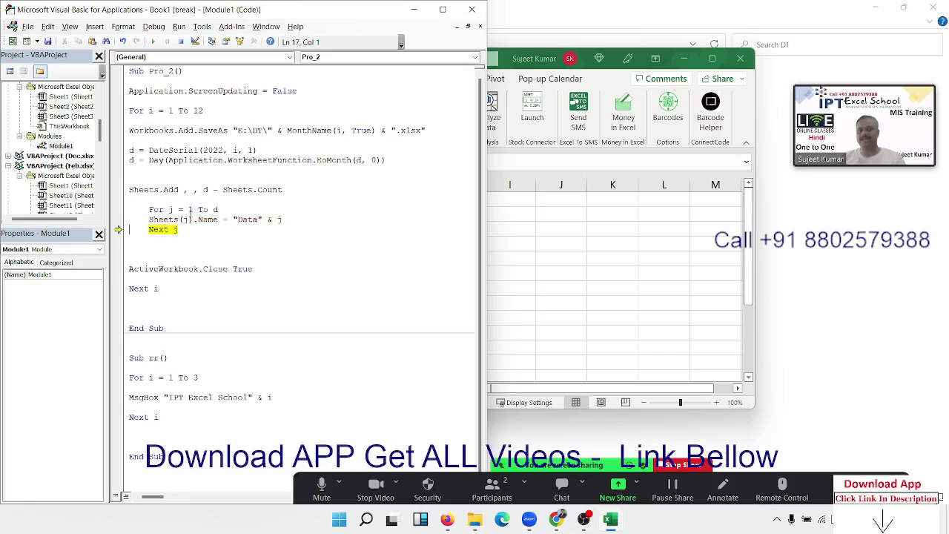
key("F8")
key("F8")
key("F8")
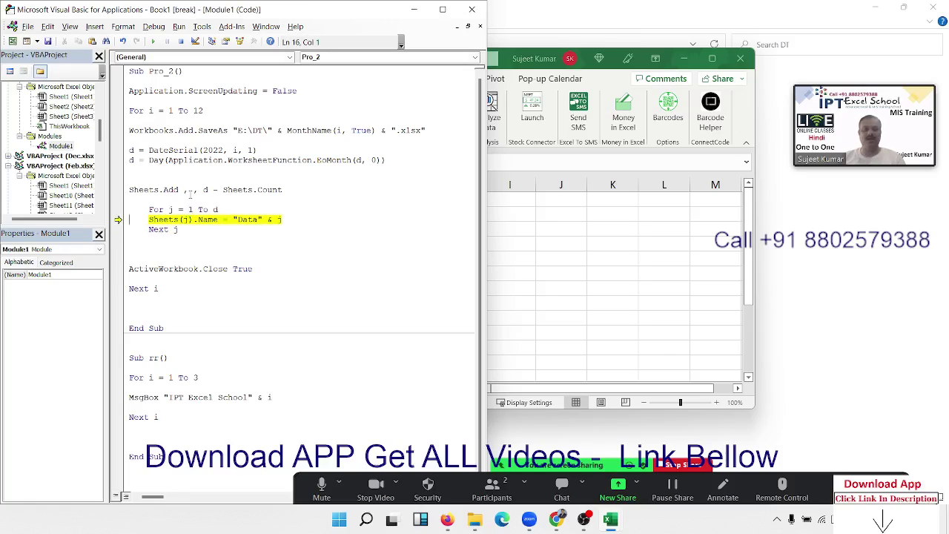
left_click(153, 42)
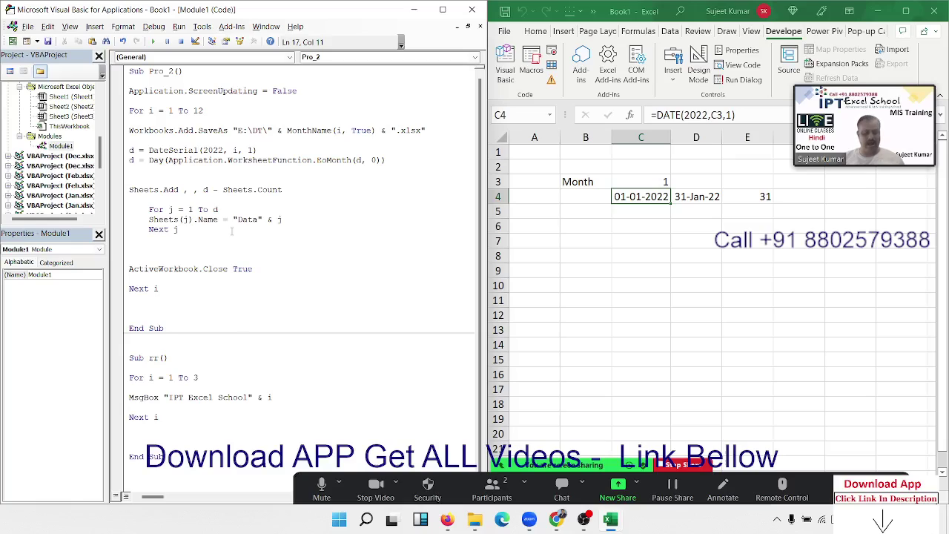
Select all of Module1's Pro_2 and rr code
key("ctrl+a")
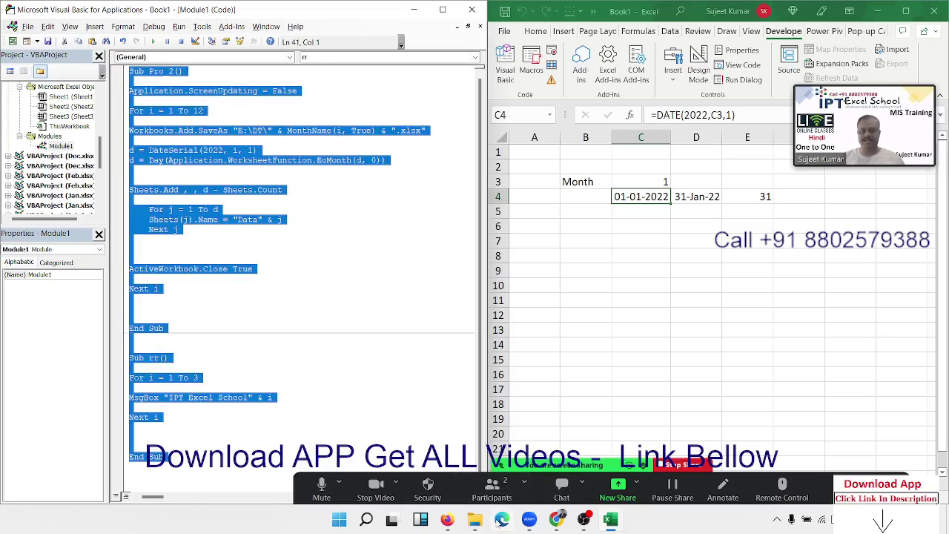
Paste the copied macro code into the WhatsApp chat and send it
mouse_move(556, 519)
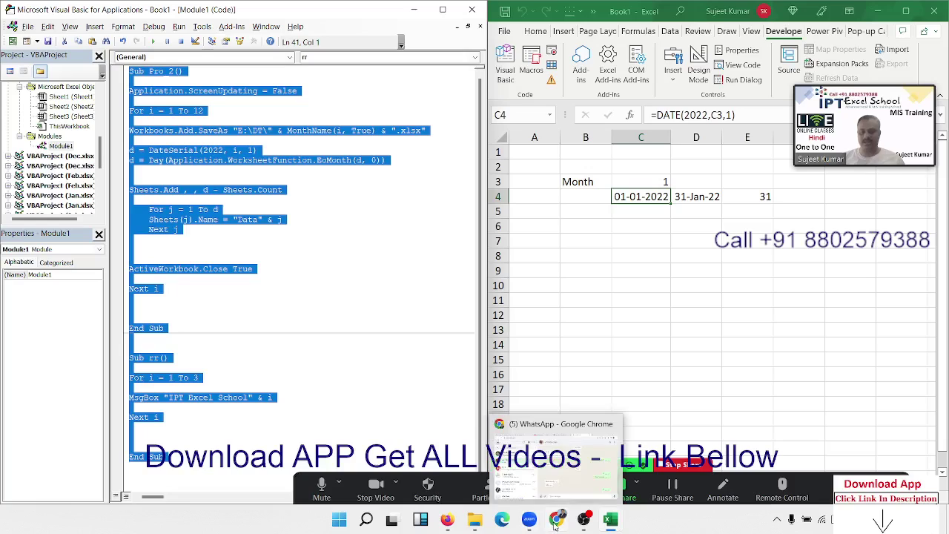
left_click(510, 445)
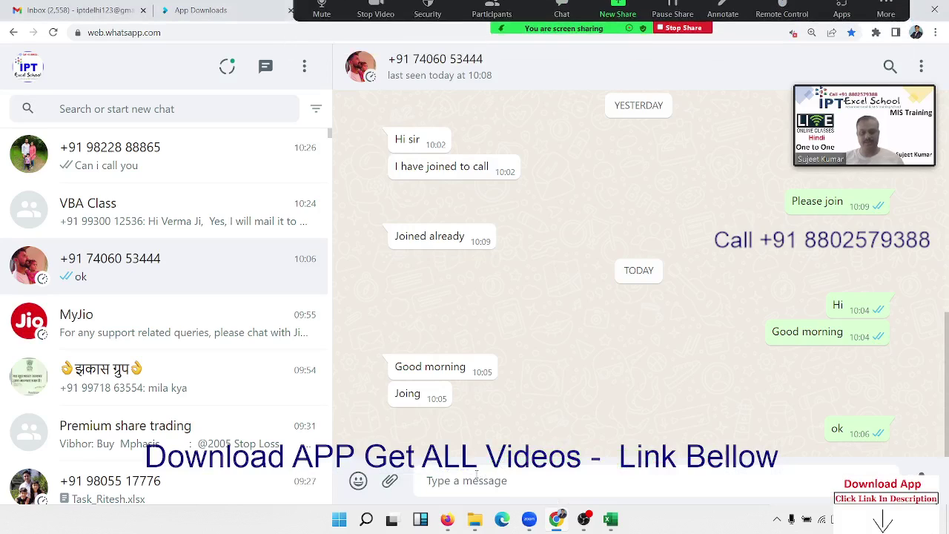
left_click(441, 480)
key("ctrl+v")
key("Return")
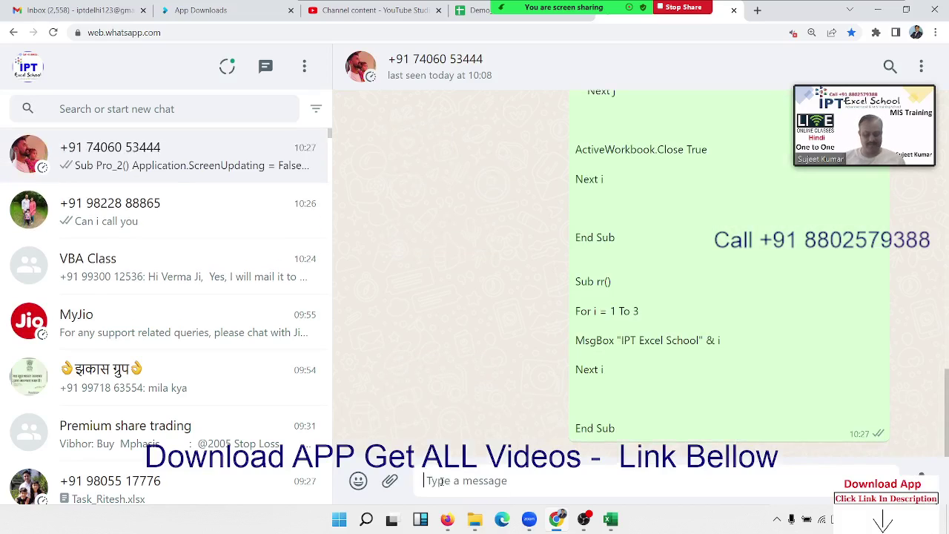
Show the desktop and stop the Zoom screen share
key("super+d")
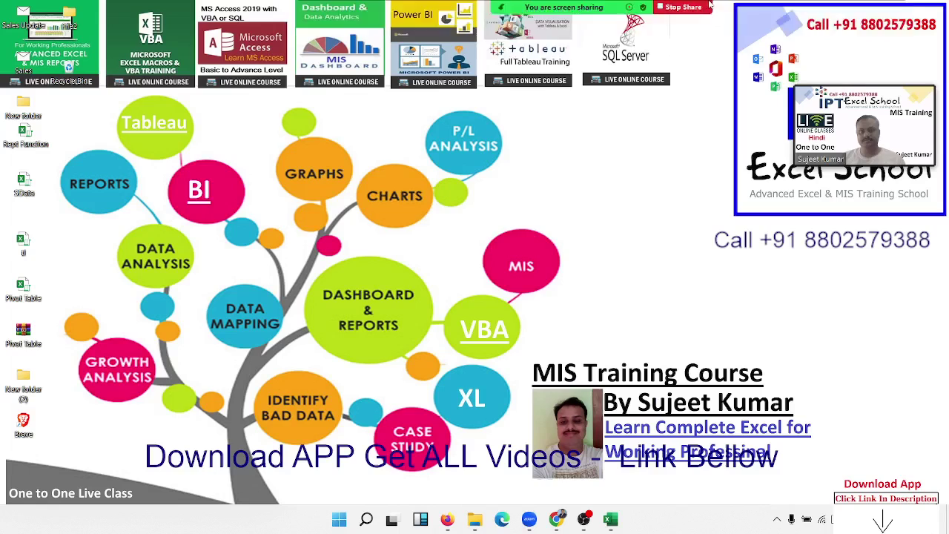
mouse_move(710, 6)
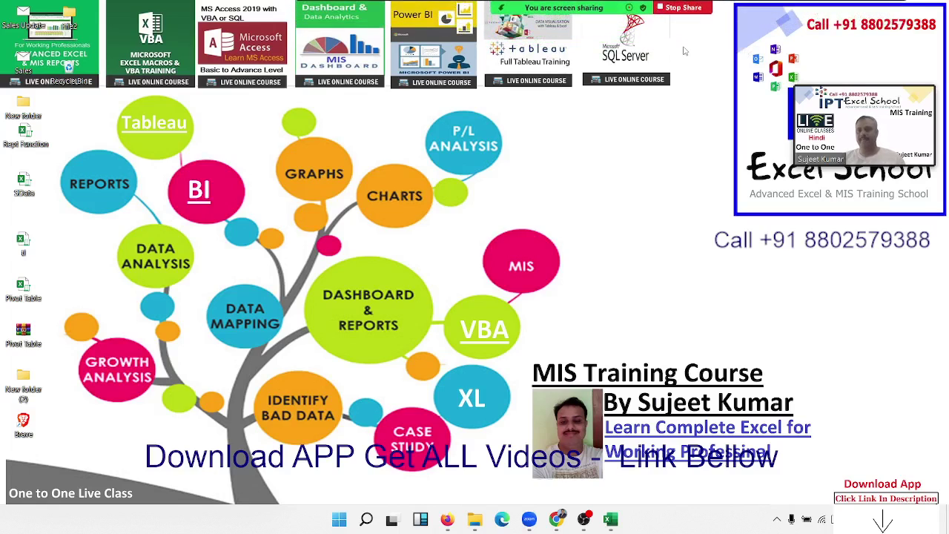
left_click(682, 9)
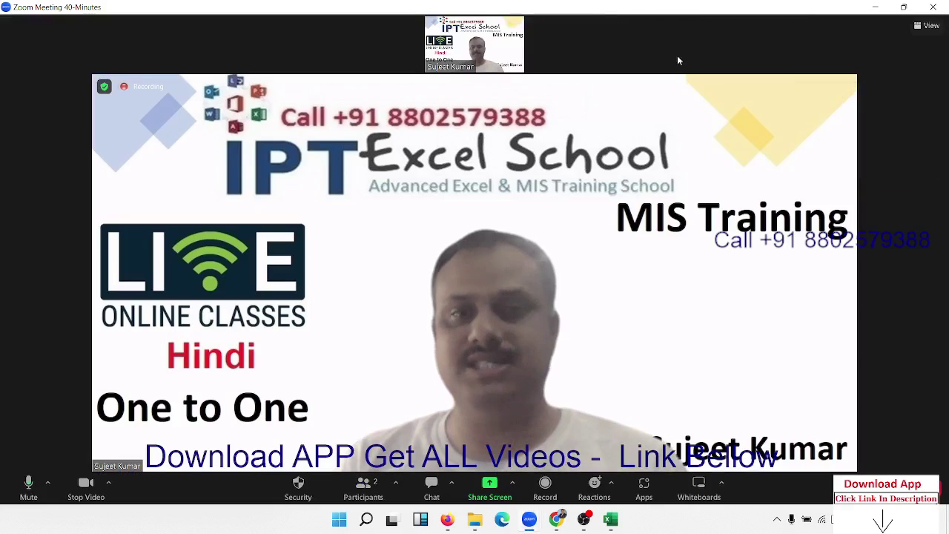